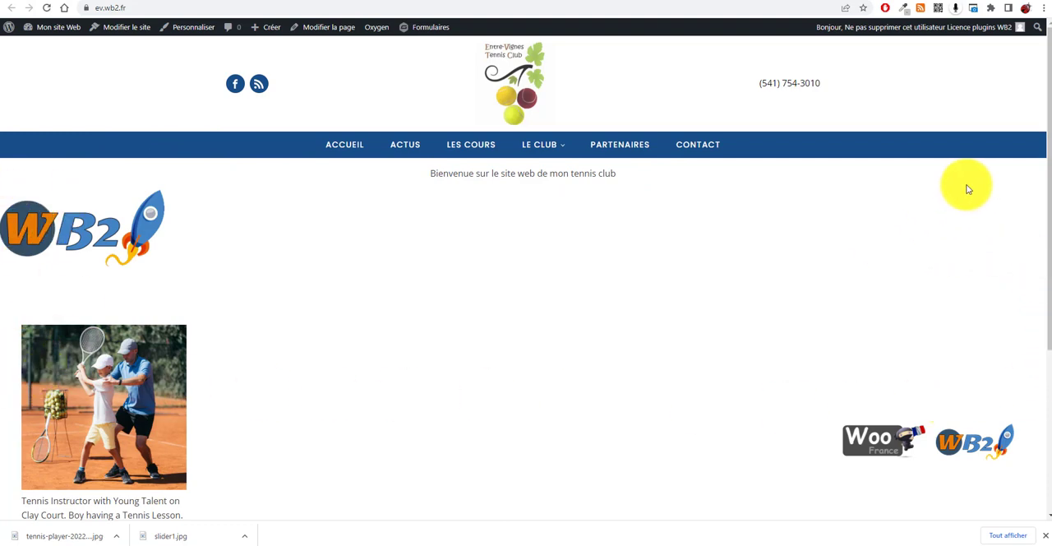
Examine the published tennis club homepage from the header and welcome text down to the footer
scroll(402, 340, "down", 3)
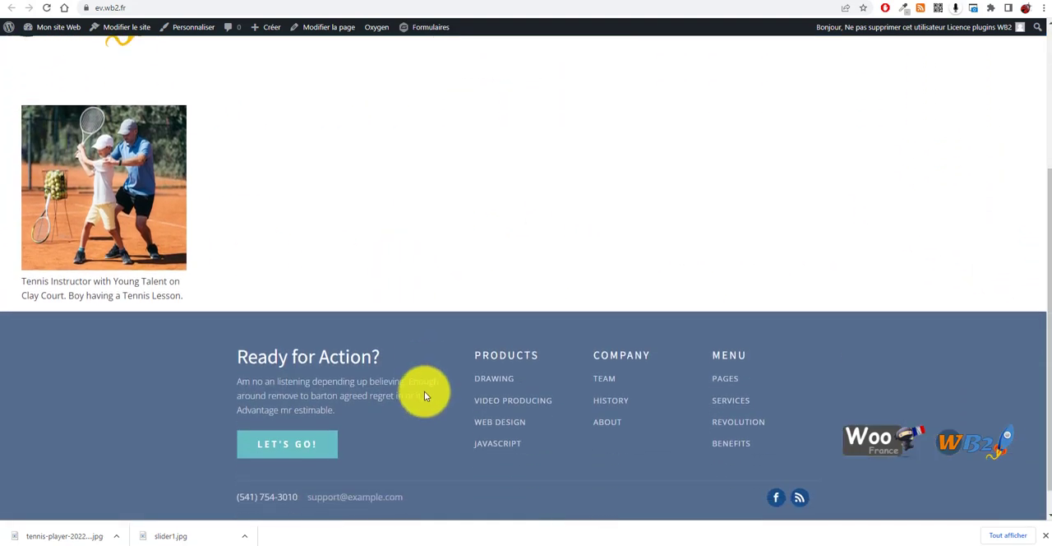
scroll(444, 378, "up", 3)
scroll(612, 337, "down", 4)
scroll(619, 347, "up", 4)
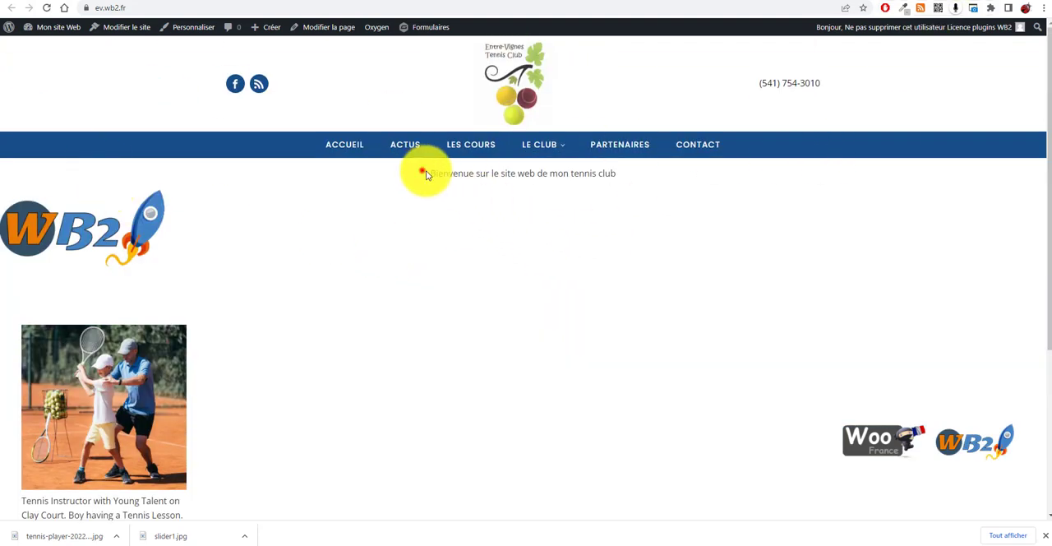
left_click_drag(423, 171, 685, 202)
left_click_drag(206, 364, 252, 423)
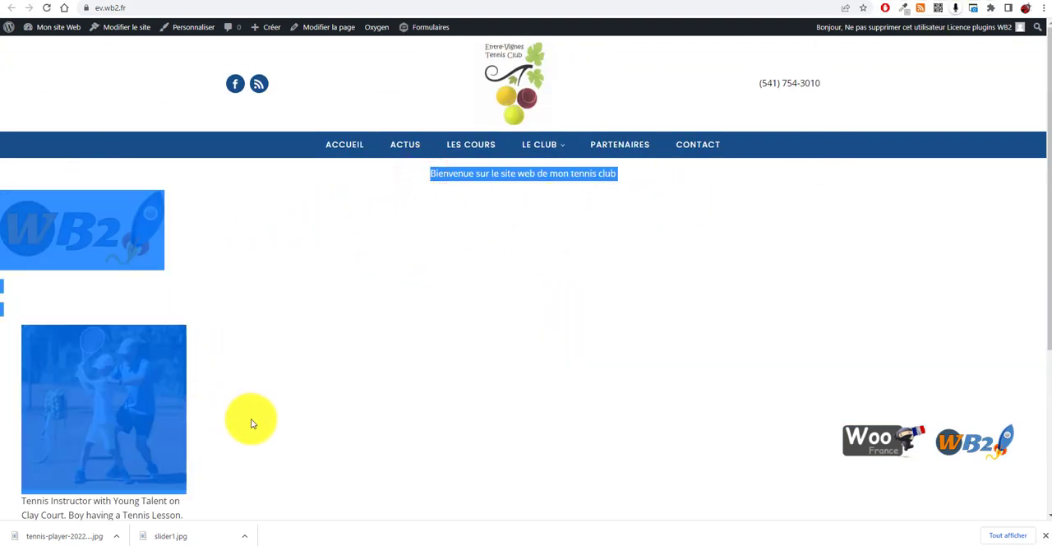
scroll(246, 402, "down", 3)
scroll(287, 355, "up", 3)
scroll(348, 350, "down", 3)
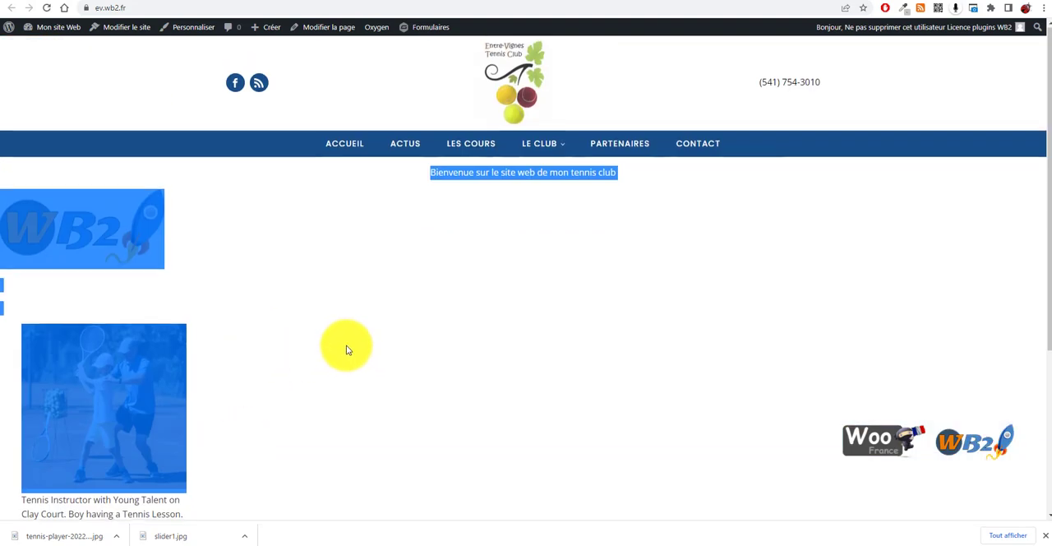
left_click_drag(355, 351, 372, 348)
scroll(345, 247, "up", 3)
left_click(347, 277)
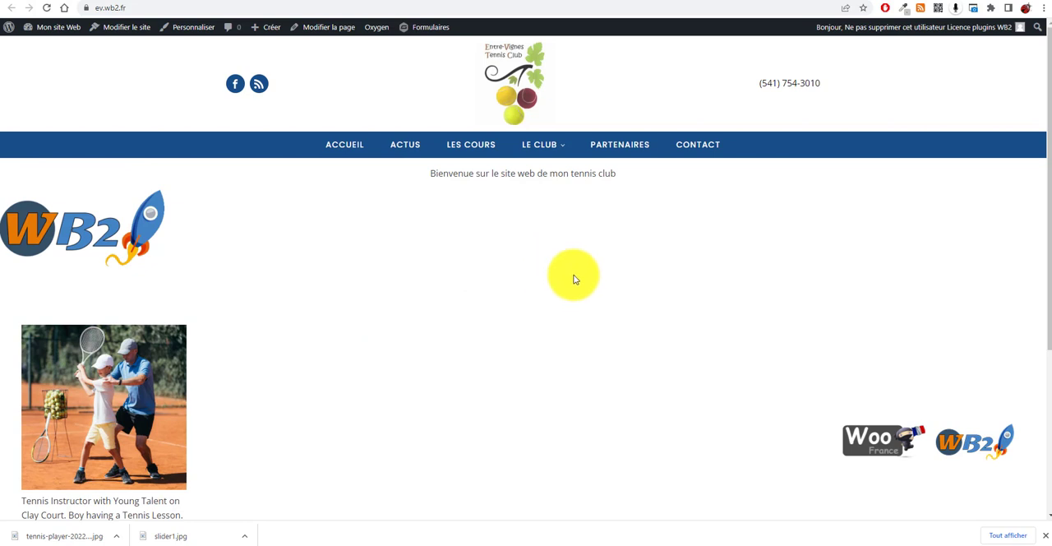
Open the site's front page, Accueil, for editing in Oxygen from the WordPress list of all pages
left_click(637, 3)
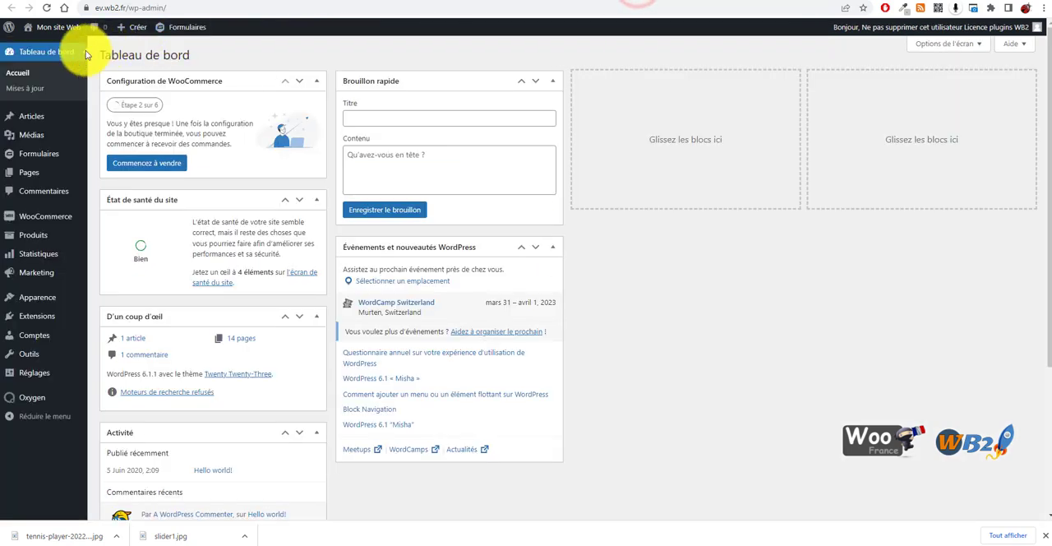
mouse_move(33, 173)
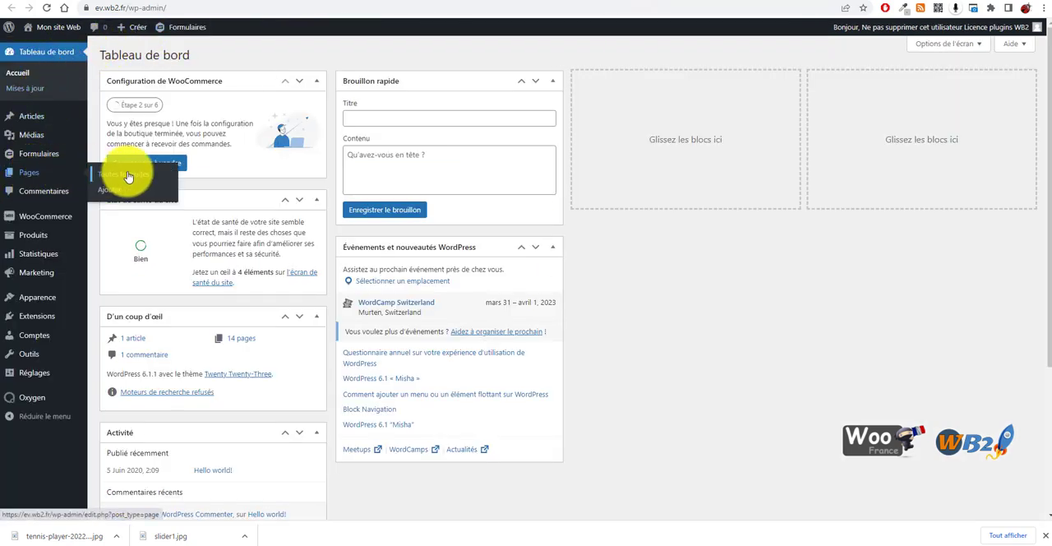
left_click(130, 175)
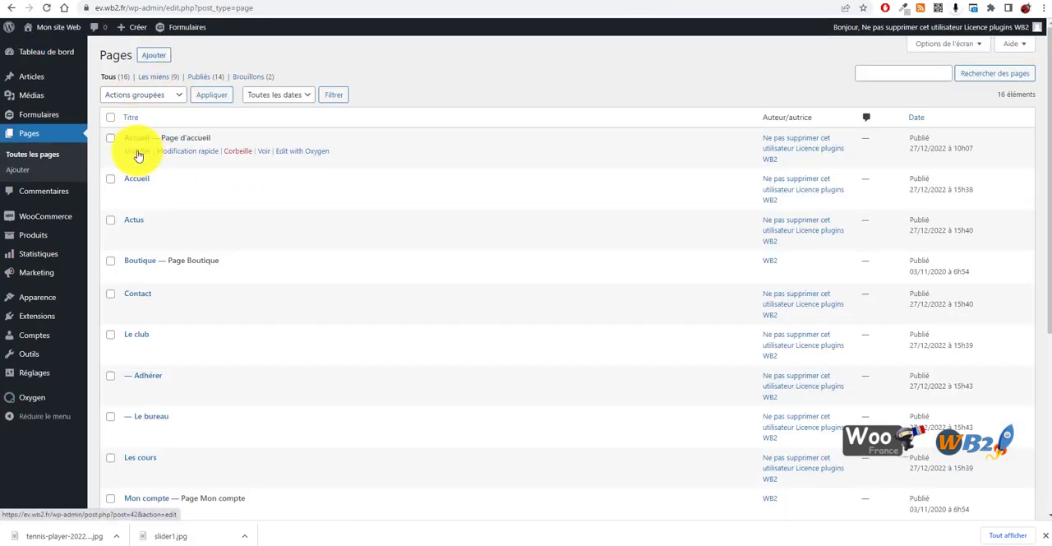
left_click(304, 152)
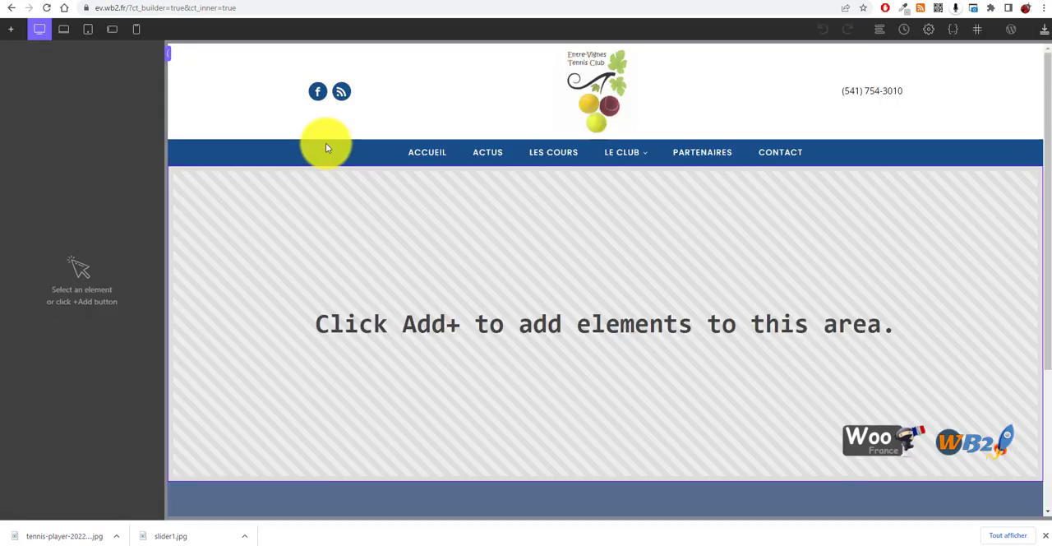
Add a Section to the empty content area between the navigation bar and the footer
scroll(539, 376, "down", 1)
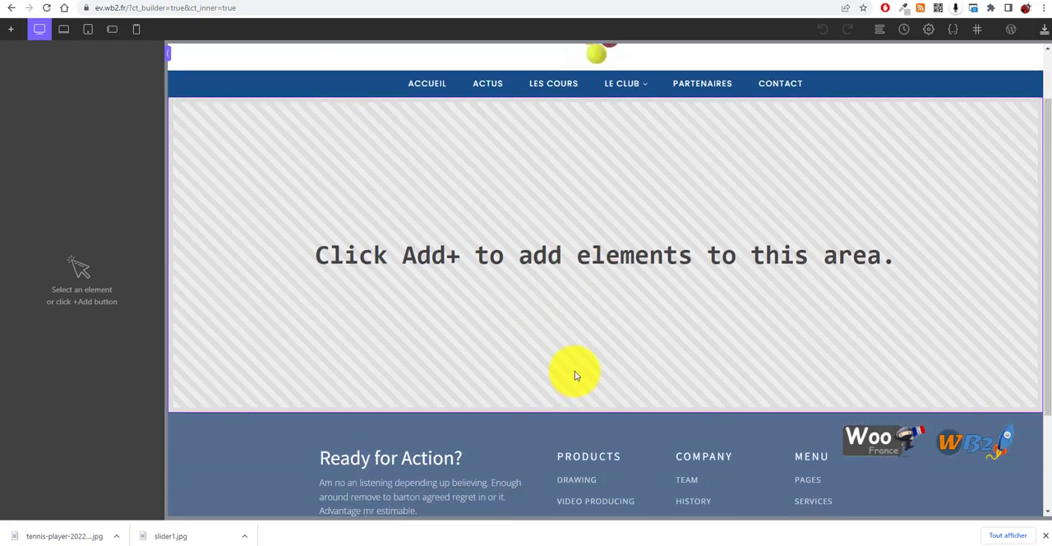
scroll(573, 369, "up", 1)
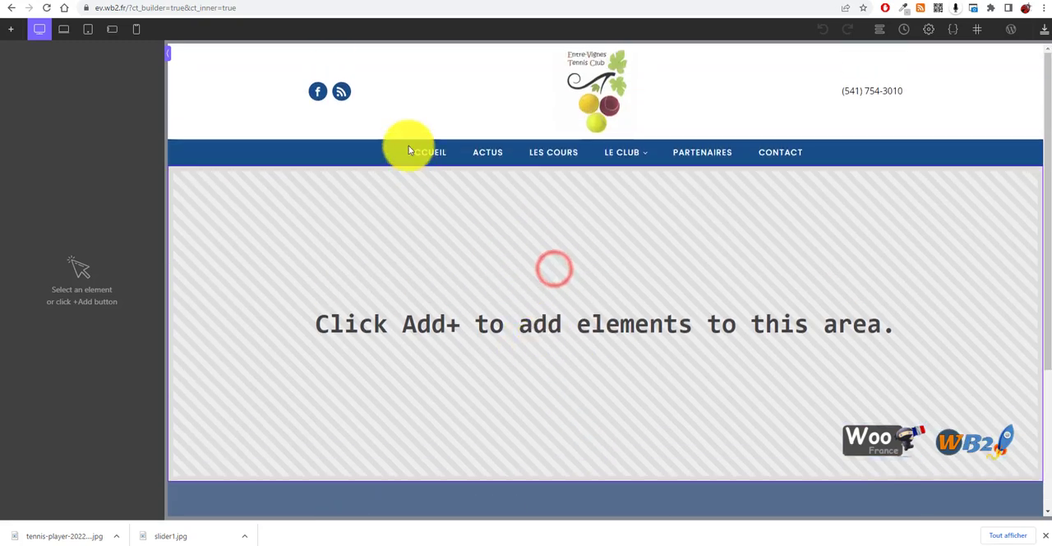
scroll(486, 434, "down", 3)
scroll(481, 343, "up", 3)
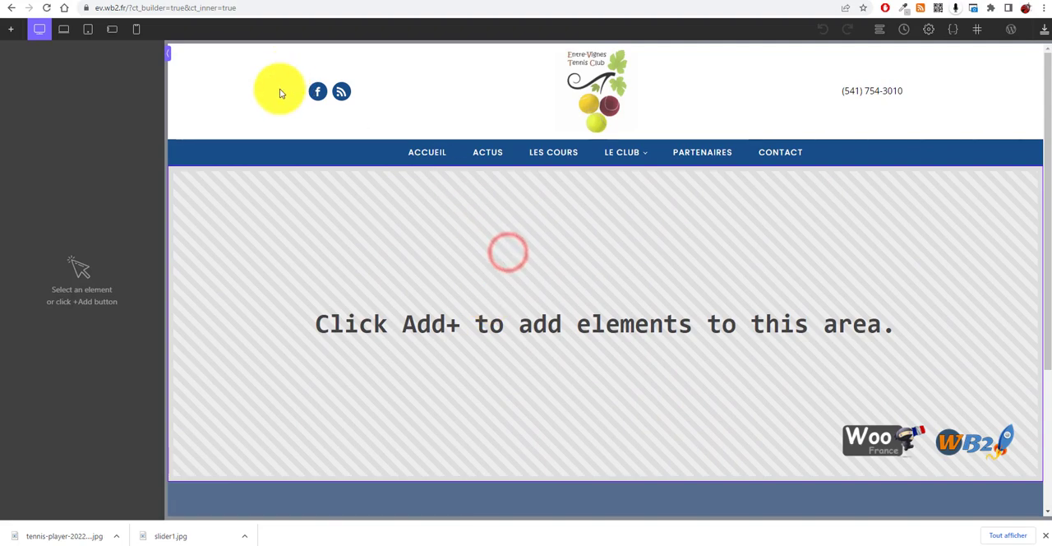
left_click(18, 32)
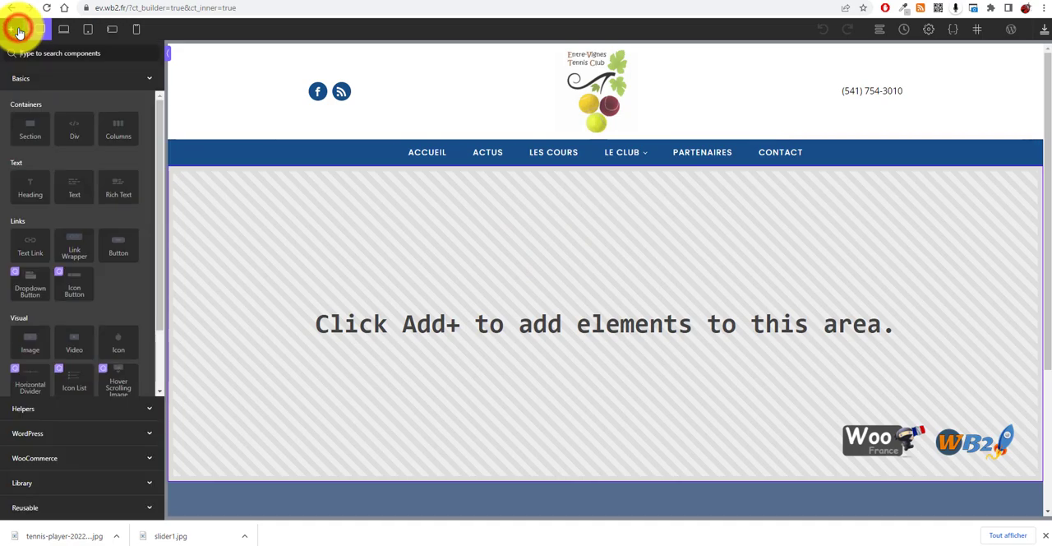
left_click(34, 126)
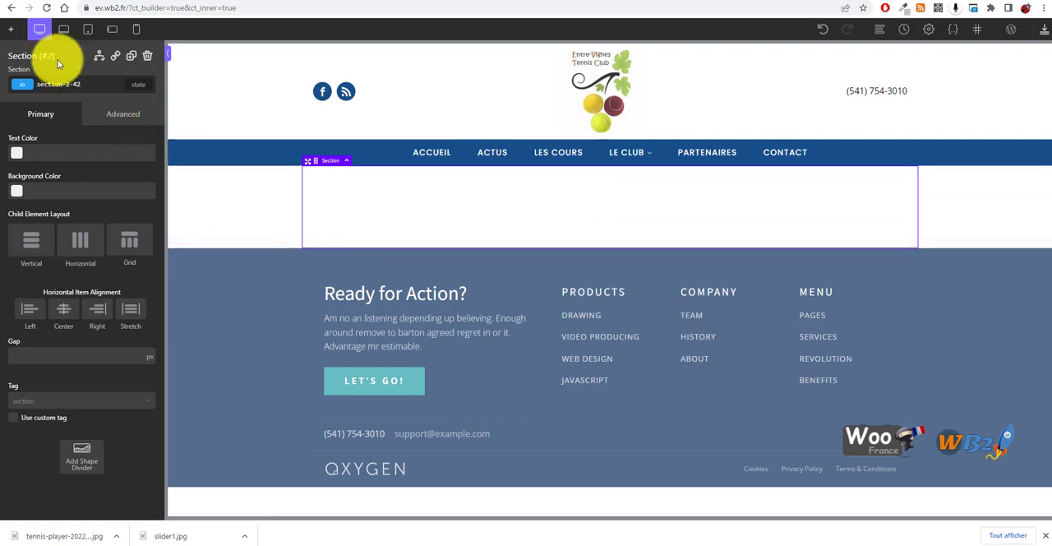
Search the components for "sli" and insert a Slider inside the new section
left_click(12, 29)
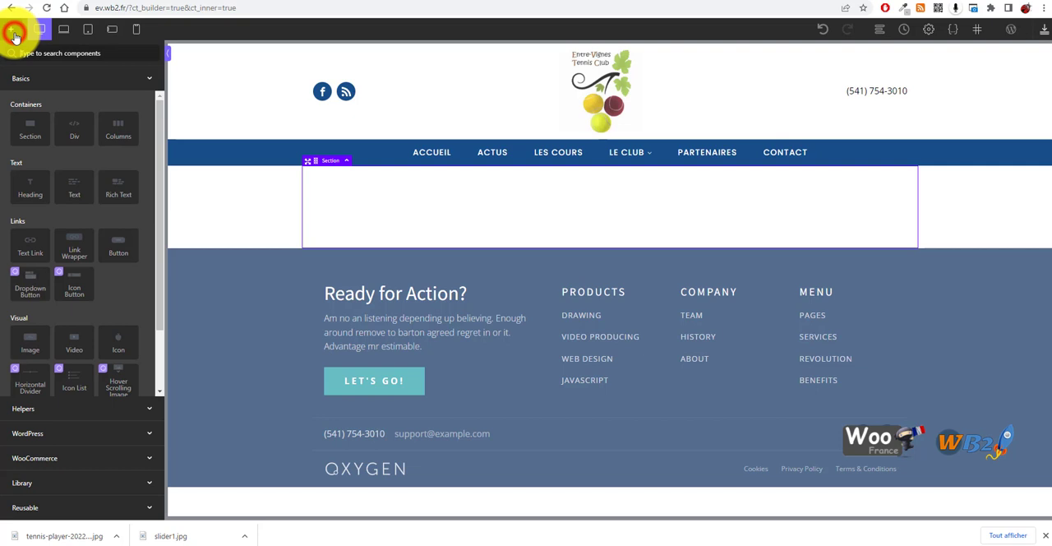
left_click(65, 53)
type("sl")
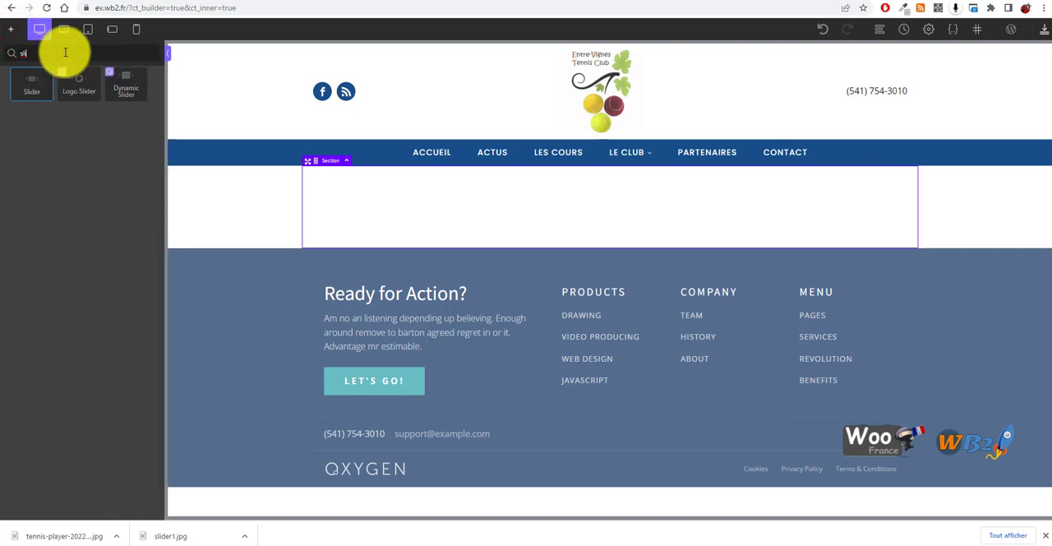
type("i")
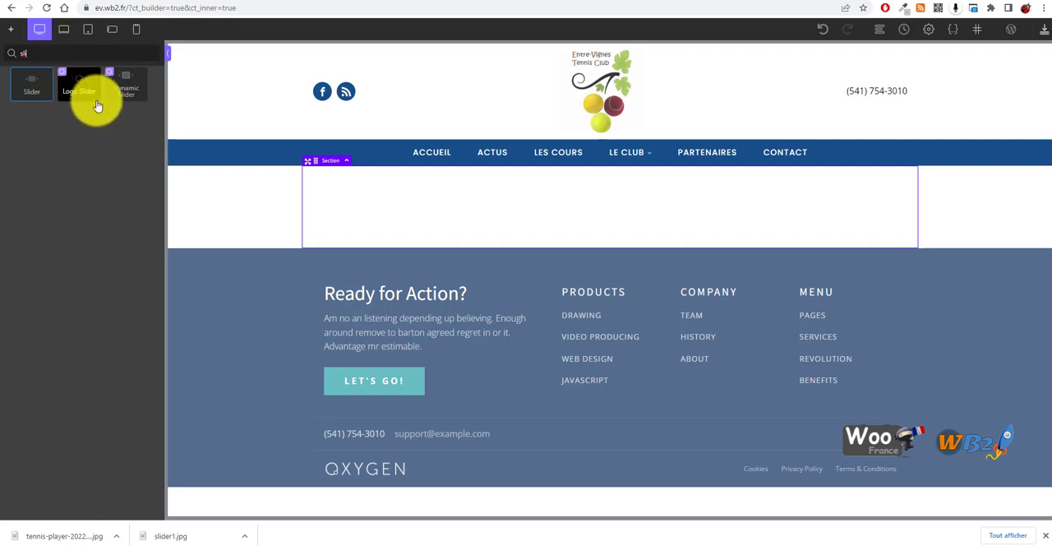
left_click(22, 93)
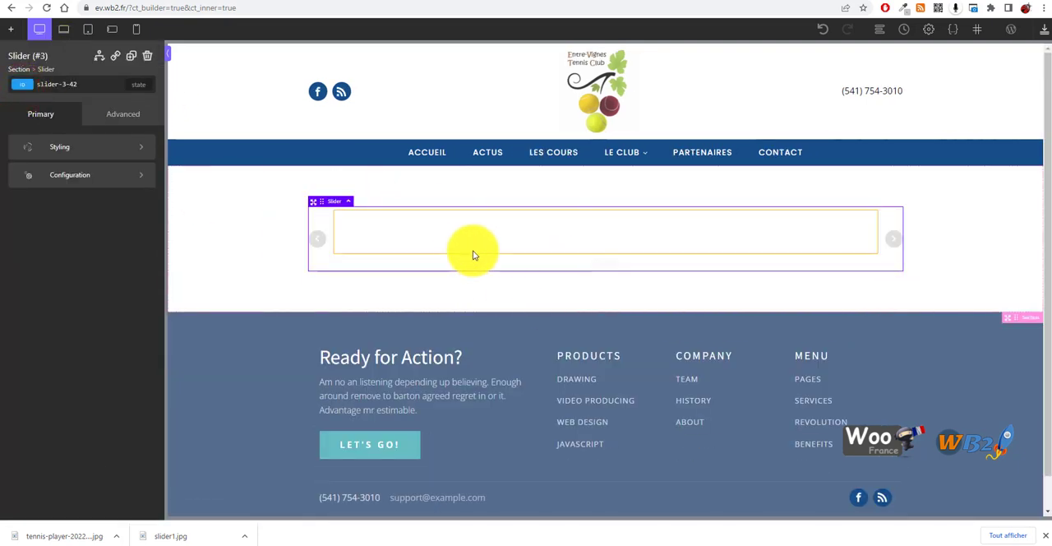
Show the page's structure tree and inspect the slide, the slider and their parent section
left_click(437, 229)
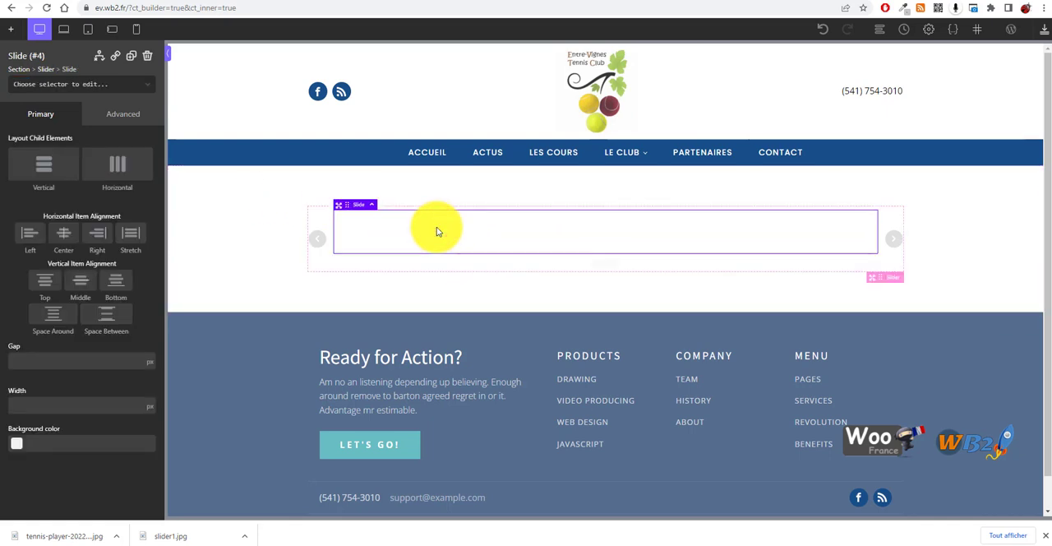
left_click(879, 29)
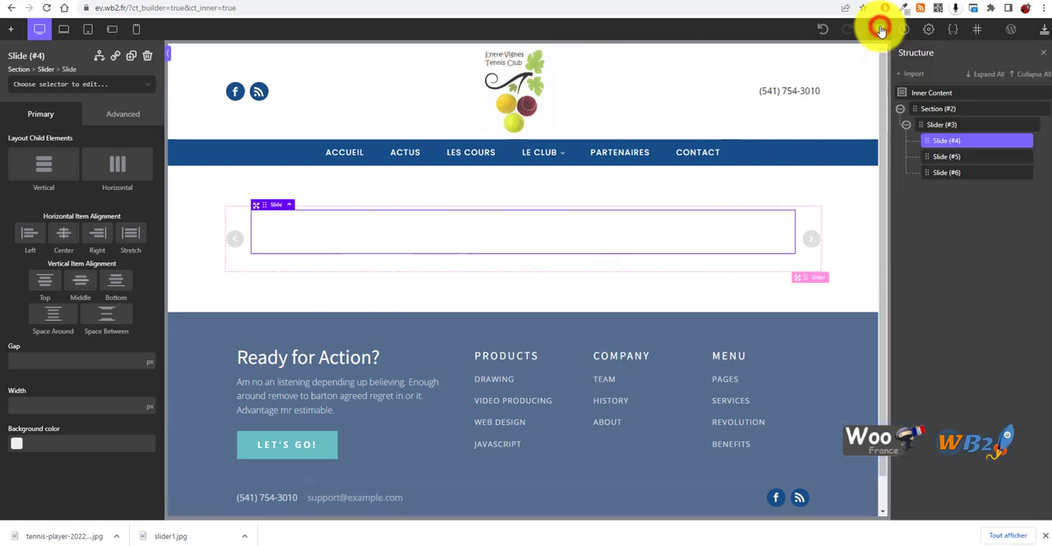
left_click(928, 125)
left_click(931, 109)
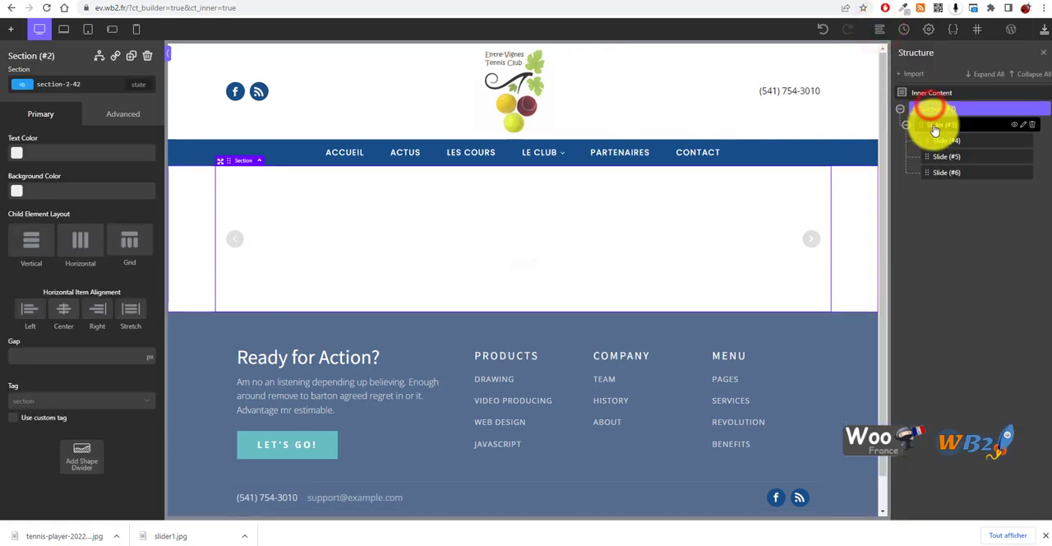
Set slider1.jpg from the media library as the background image of the slider's first slide
left_click(943, 142)
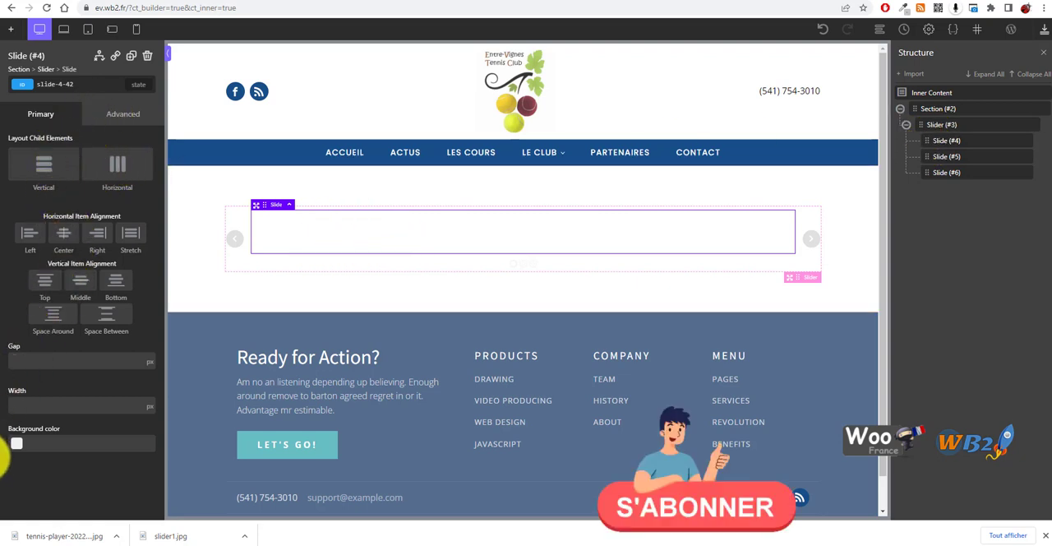
left_click(131, 115)
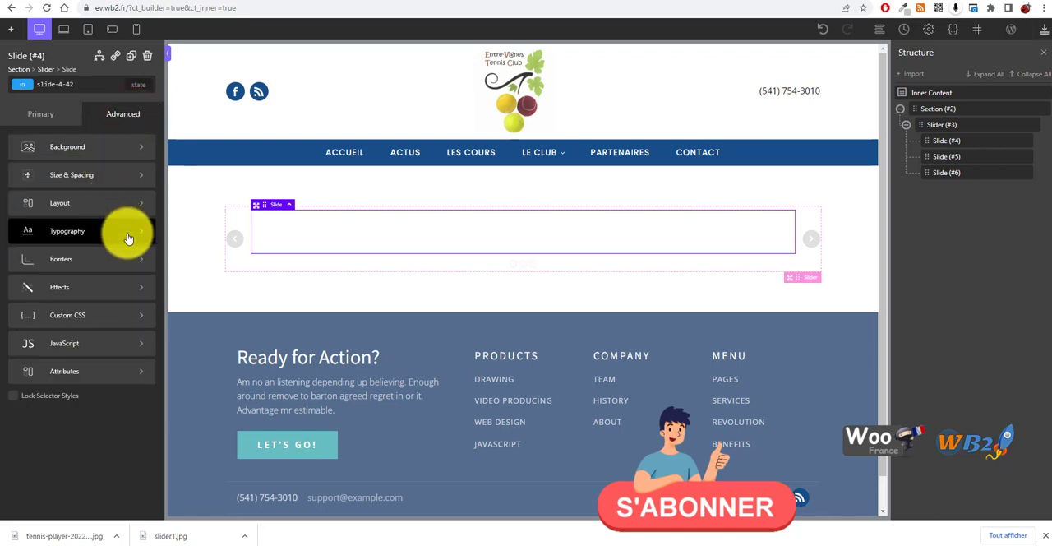
left_click(82, 149)
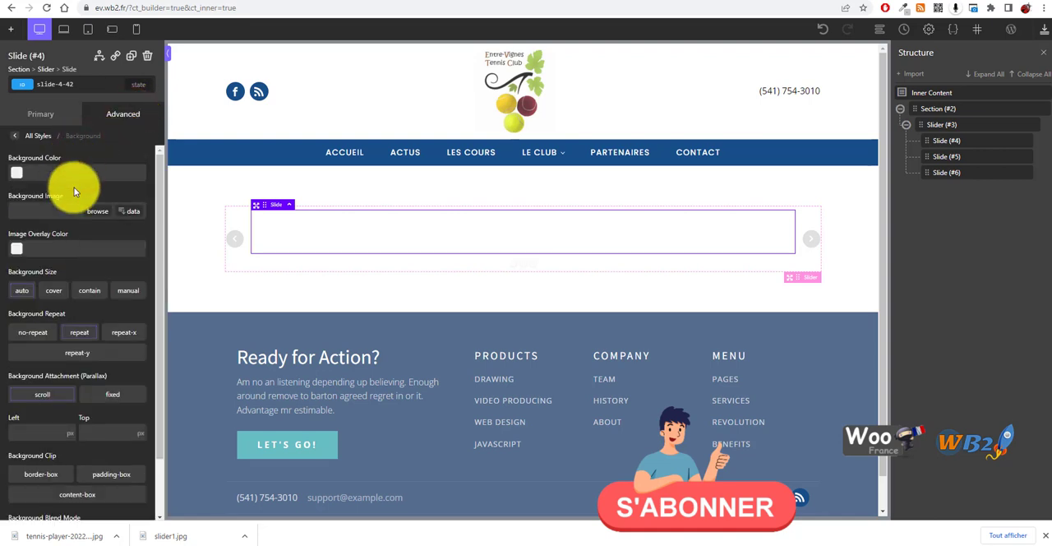
left_click(100, 213)
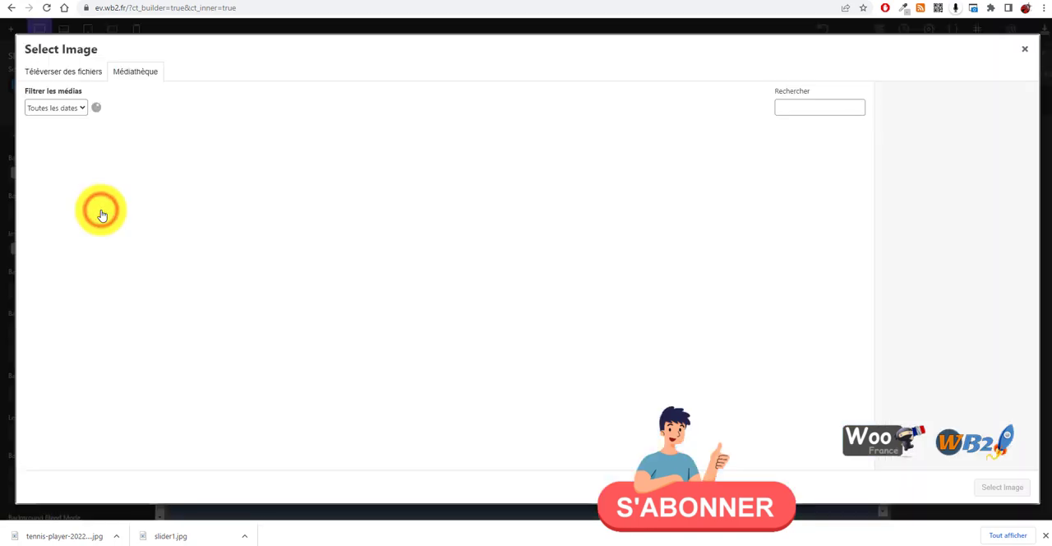
left_click(48, 165)
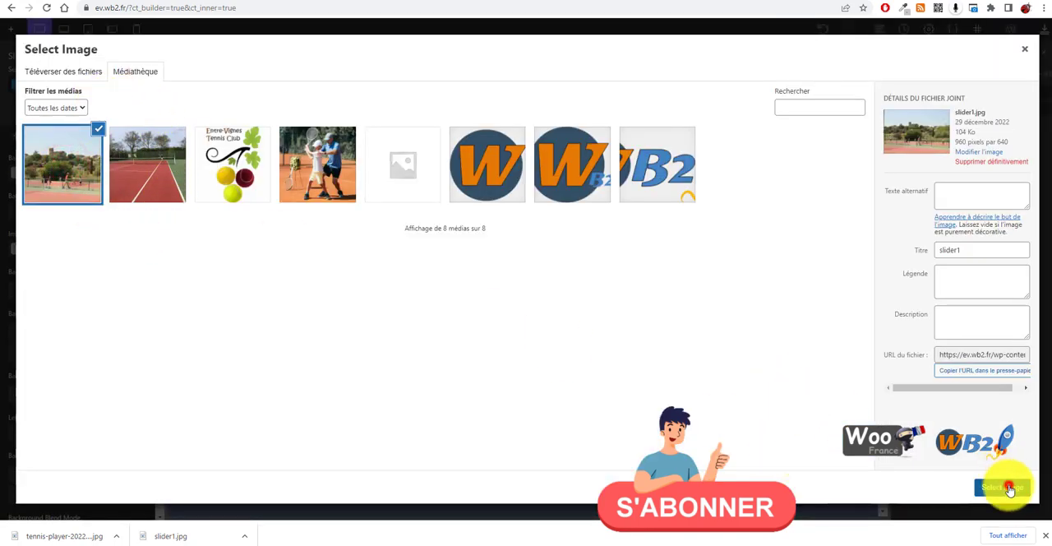
left_click(1011, 489)
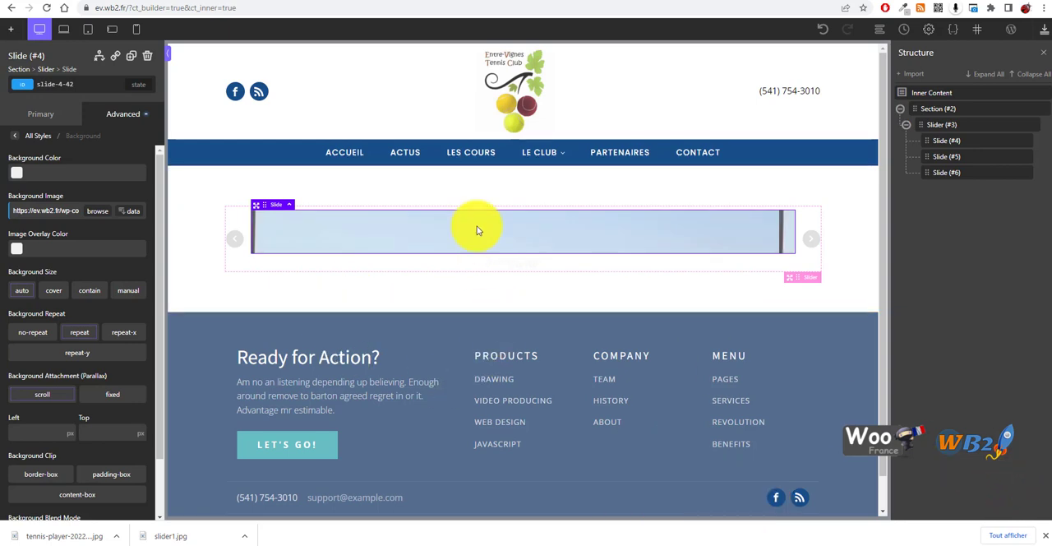
Try to change the first slide's height directly on the page, and delete the whole slider from the section
left_click(813, 245)
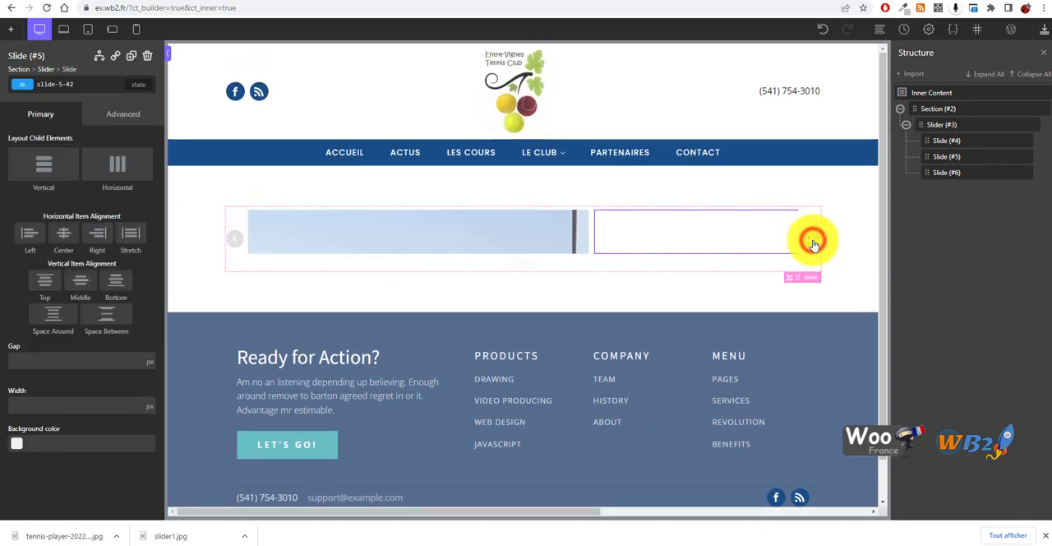
left_click(235, 242)
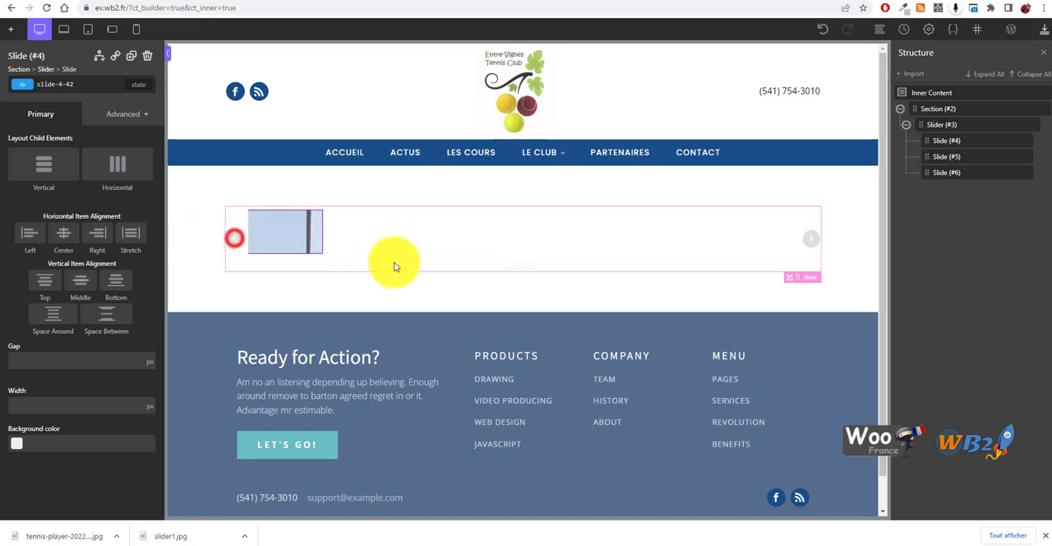
left_click_drag(429, 257, 433, 339)
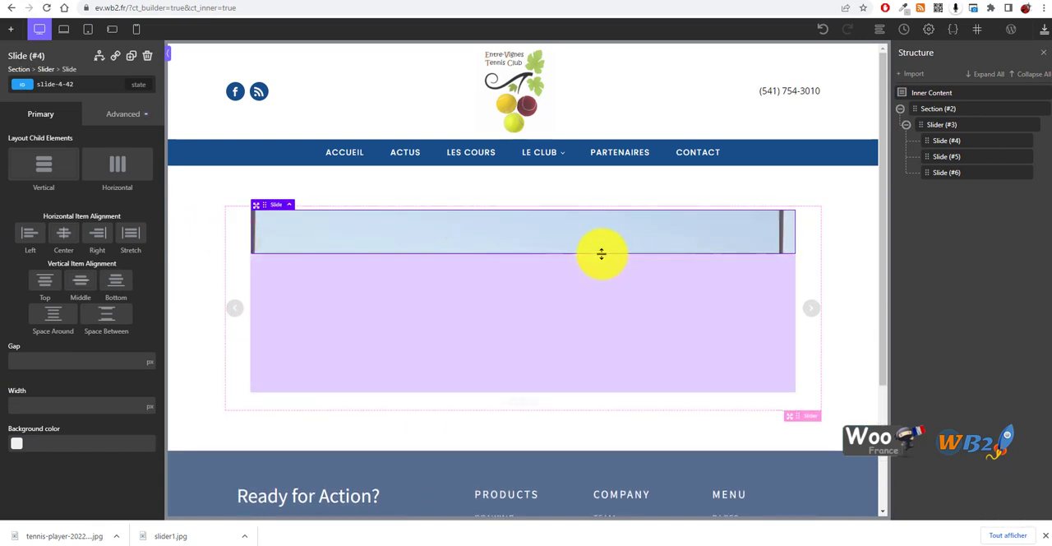
left_click_drag(601, 252, 406, 145)
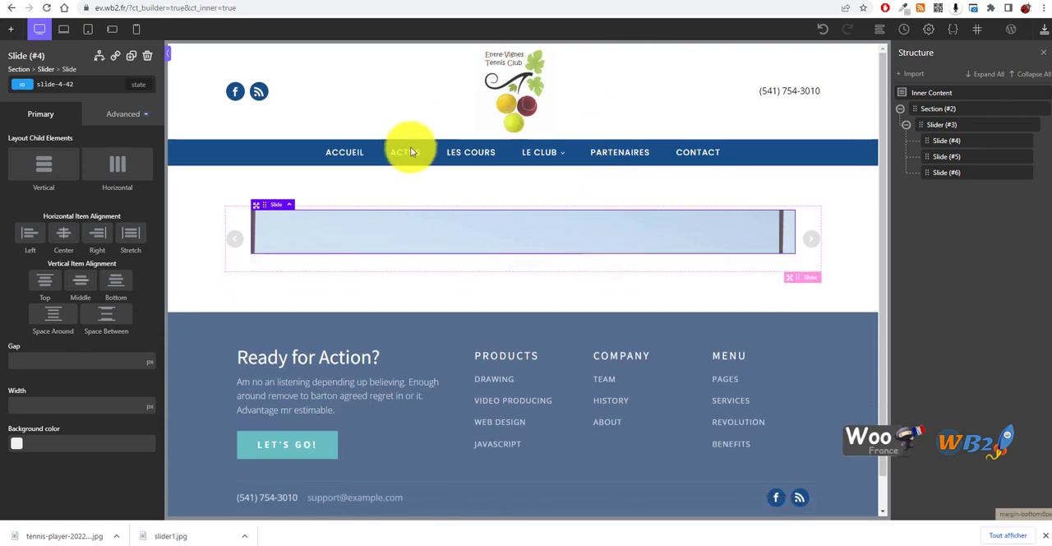
left_click(406, 192)
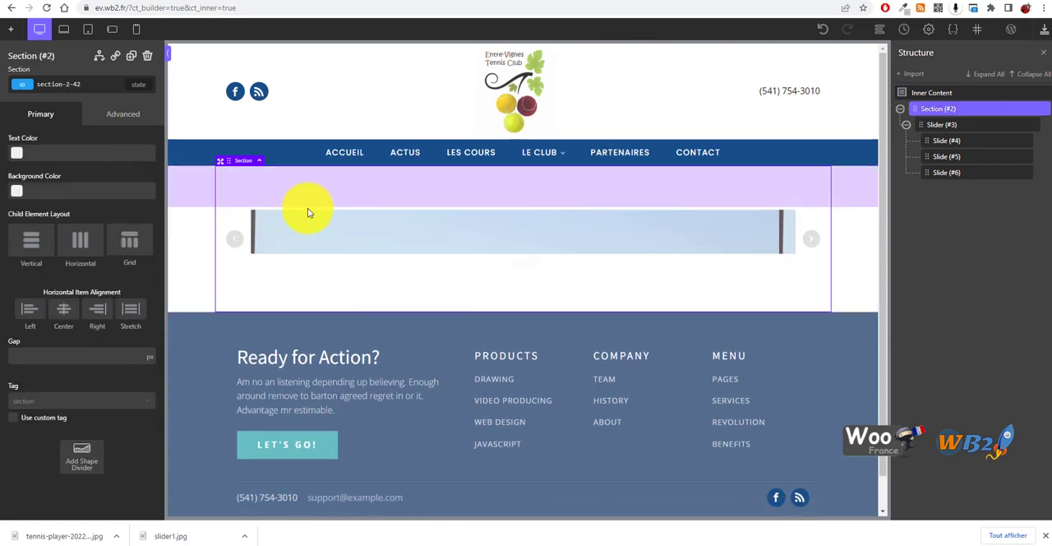
left_click(1030, 125)
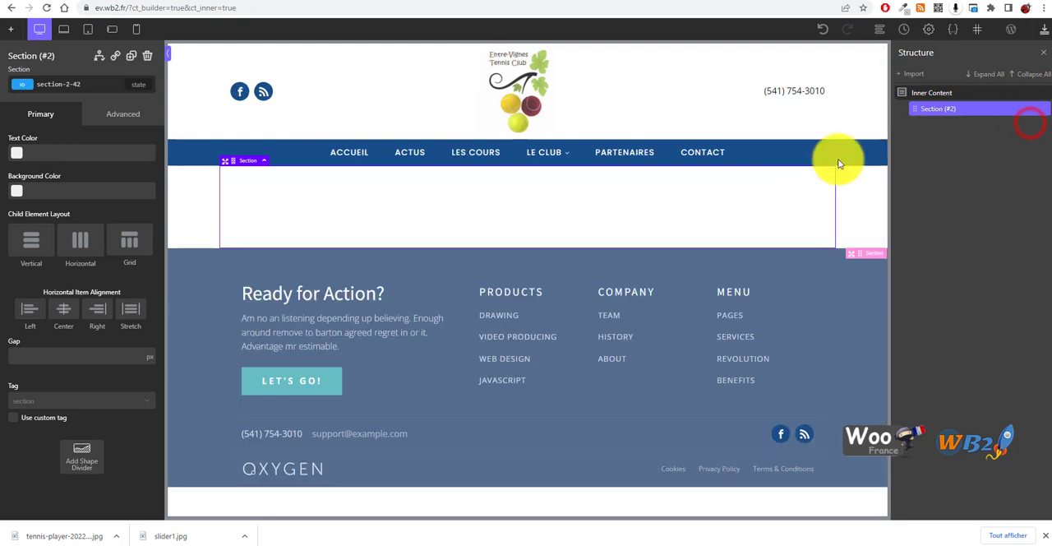
Search the components for "slide" and insert a Dynamic Slider inside the empty section
left_click(397, 201)
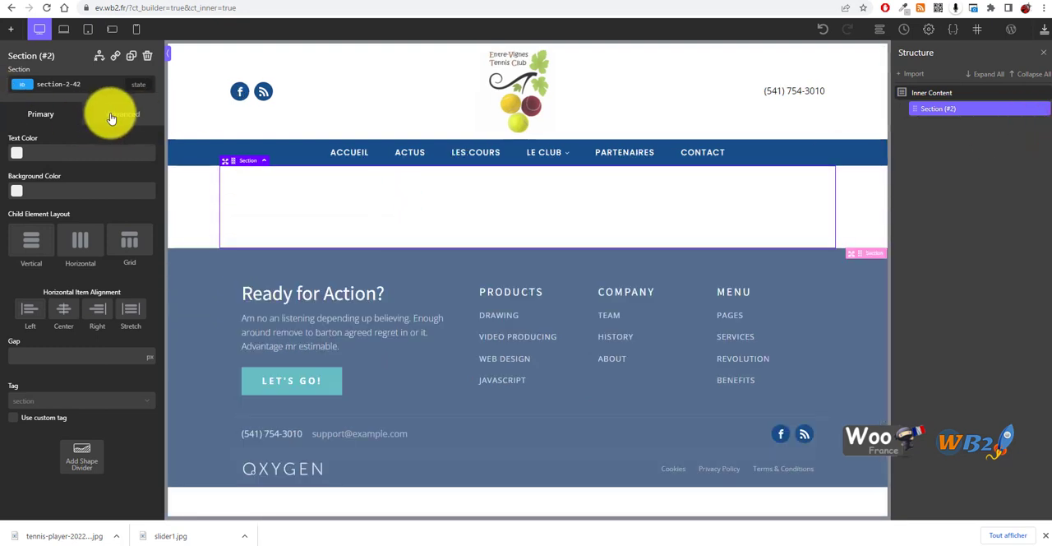
left_click(10, 28)
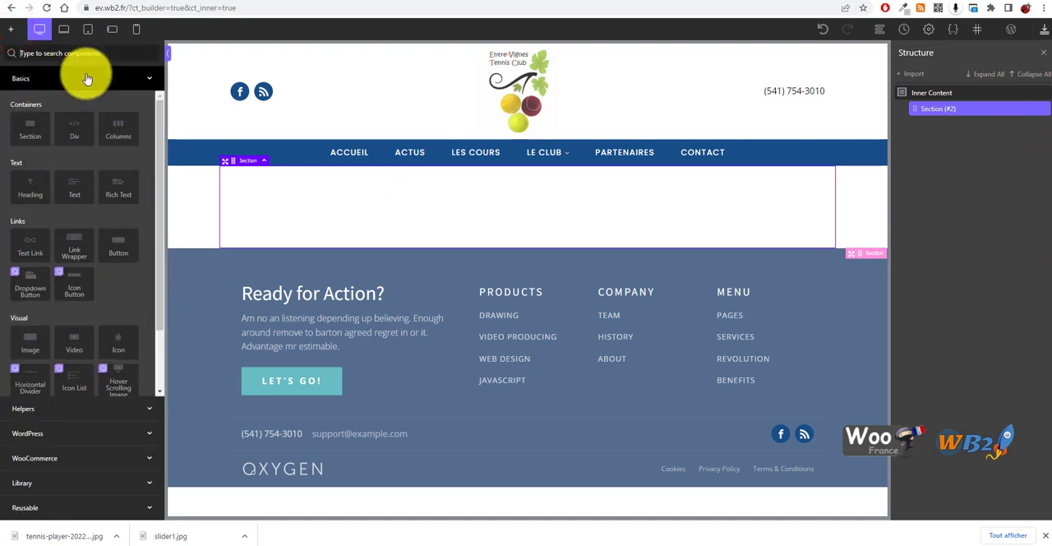
type("slide")
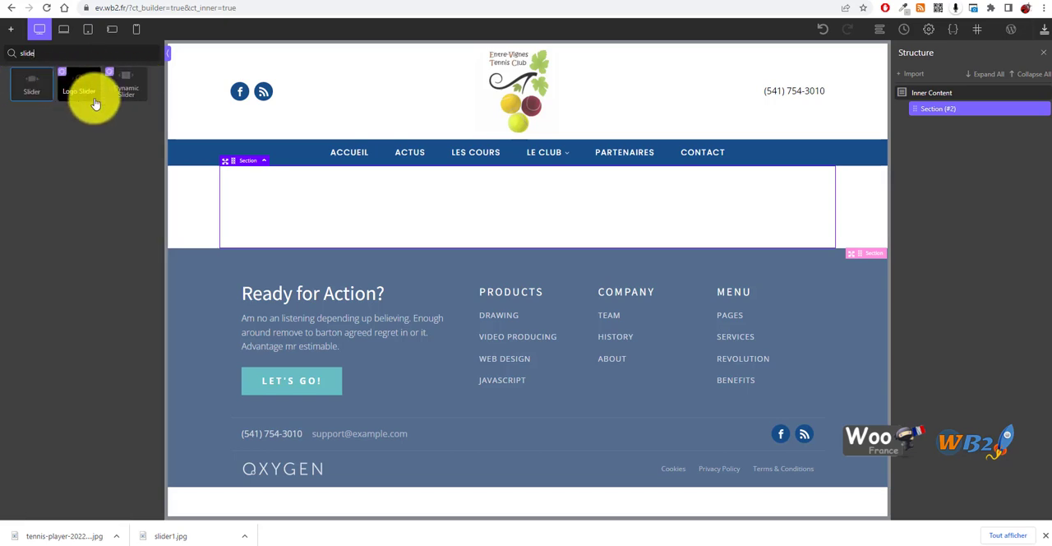
left_click(115, 80)
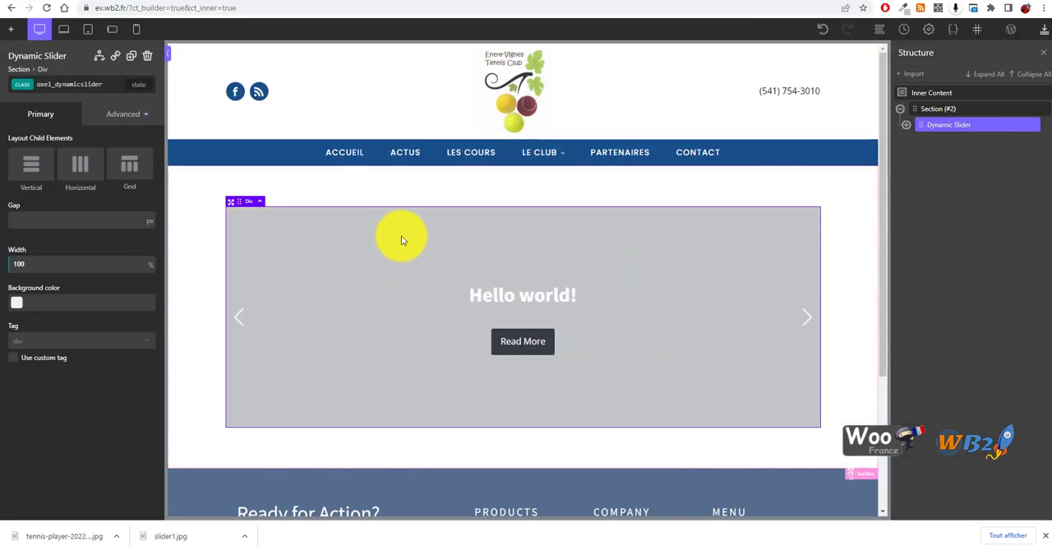
Set slider1.jpg from the media library as the background image of the Dynamic Slider's slide
left_click(379, 188)
left_click(420, 189)
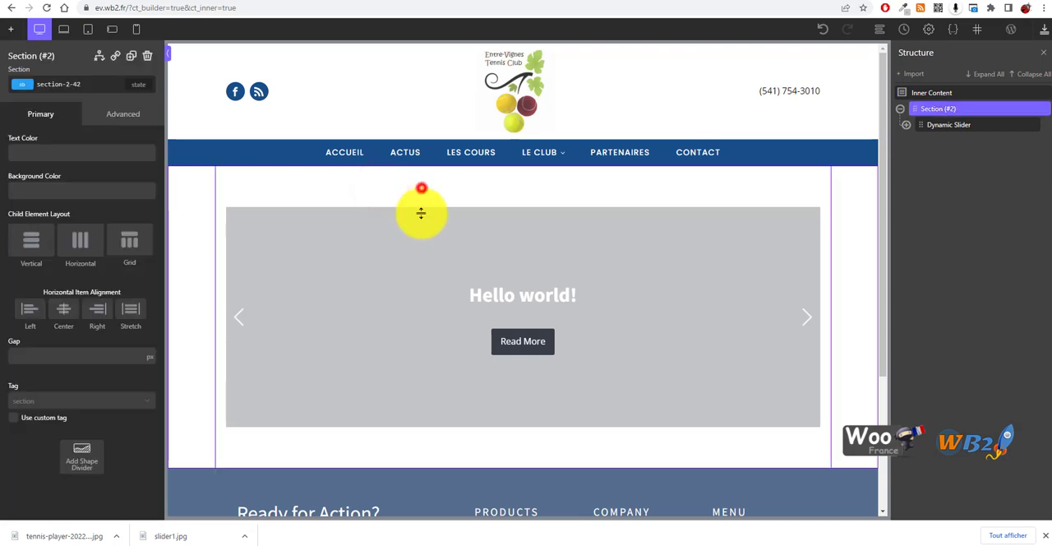
left_click(406, 265)
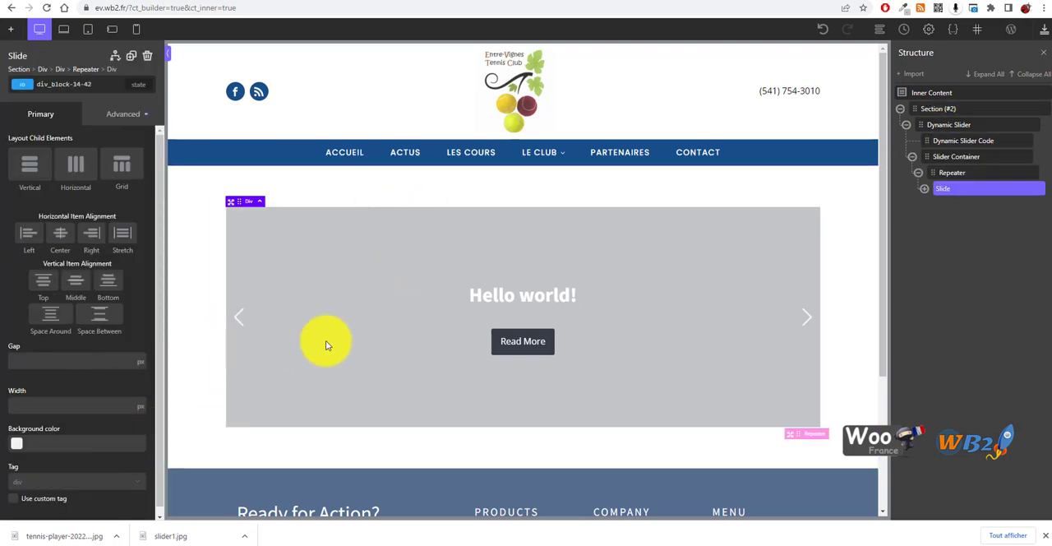
left_click(124, 117)
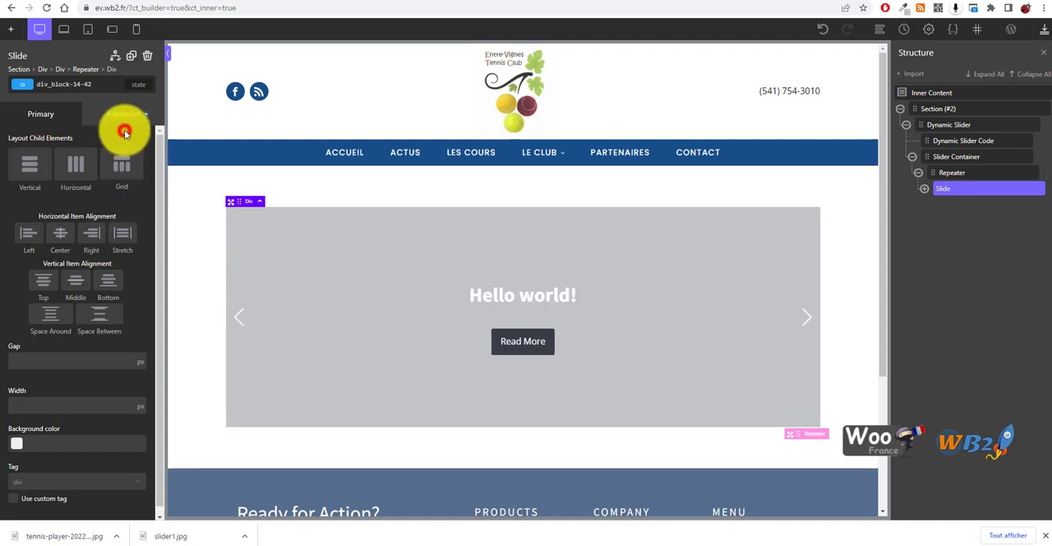
left_click(116, 149)
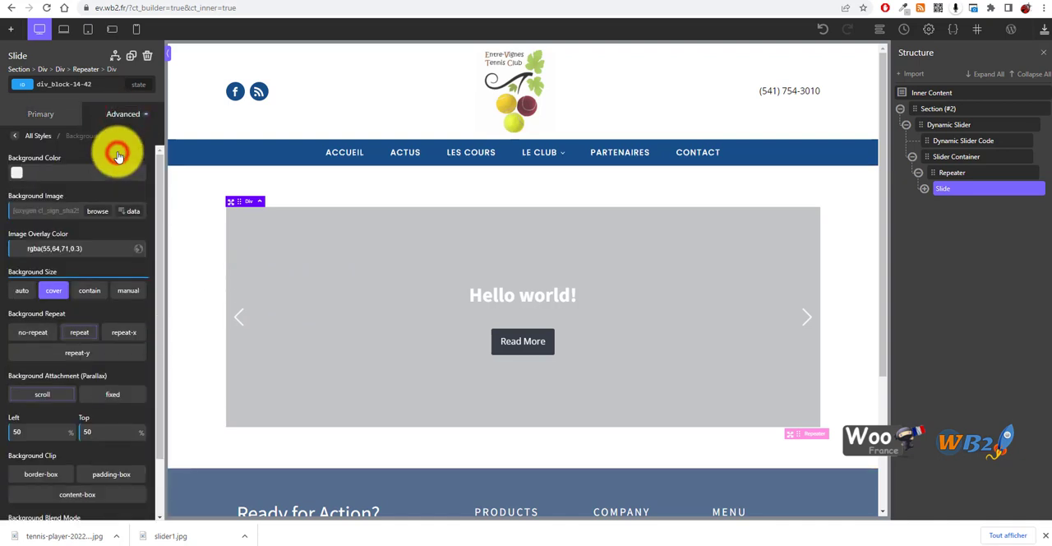
left_click(98, 212)
left_click(82, 164)
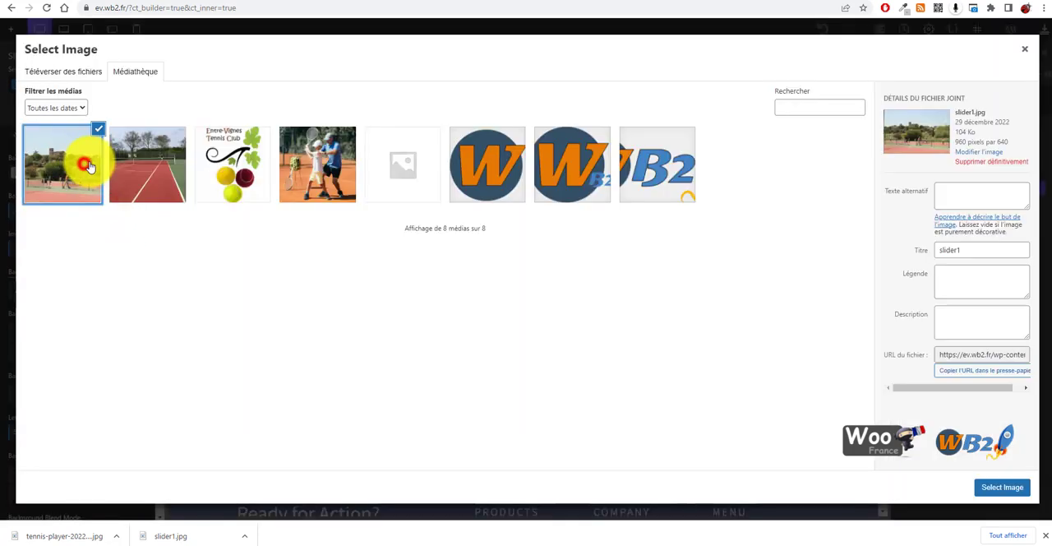
left_click(1001, 486)
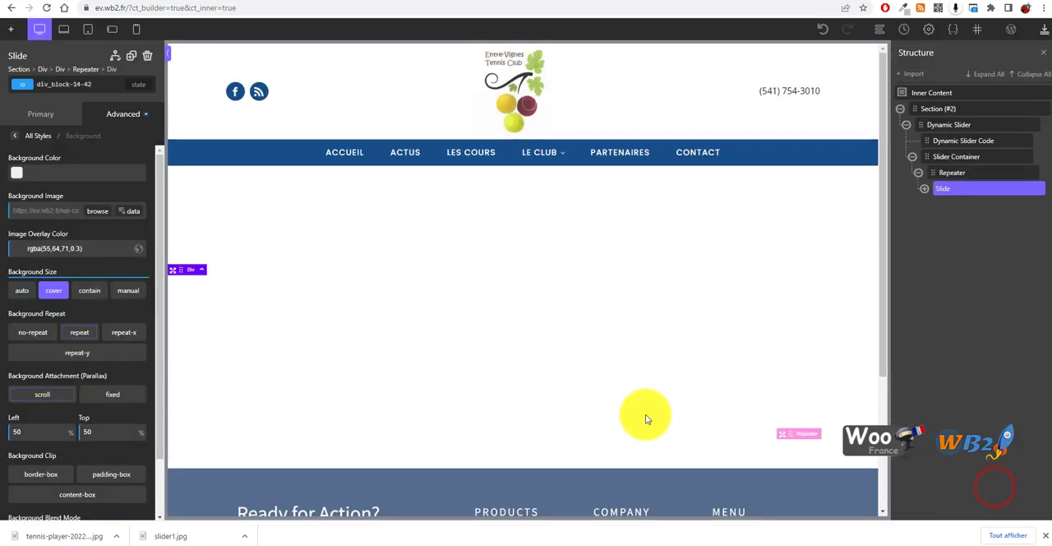
Delete the Dynamic Slider and its parent section from the page's inner content
left_click(959, 158)
left_click(496, 298)
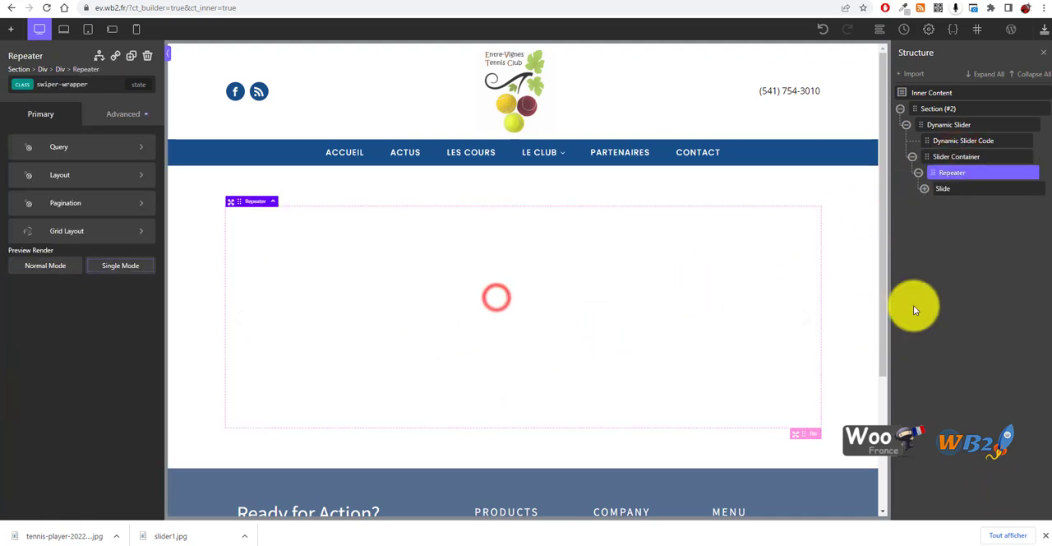
left_click(1030, 125)
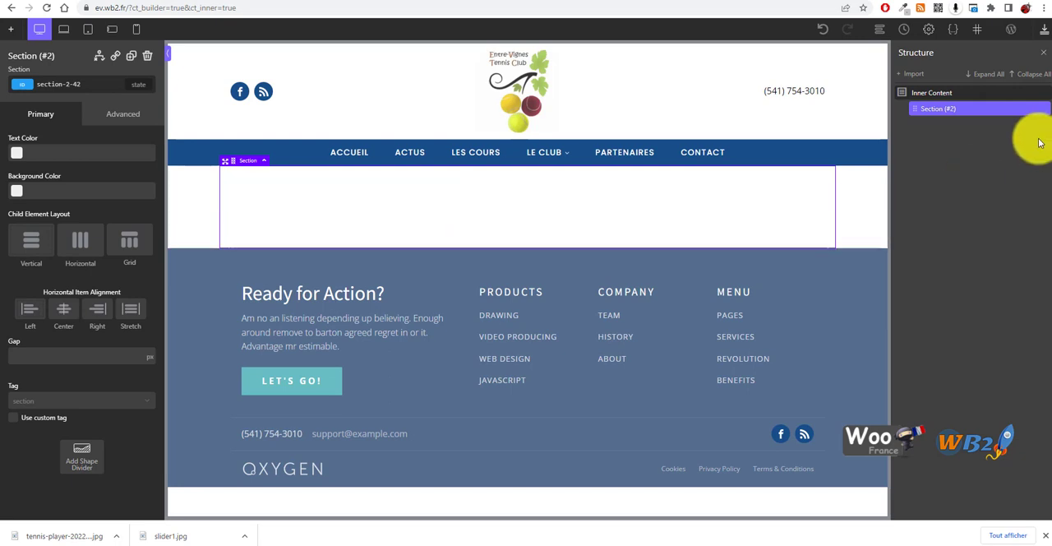
left_click(1041, 112)
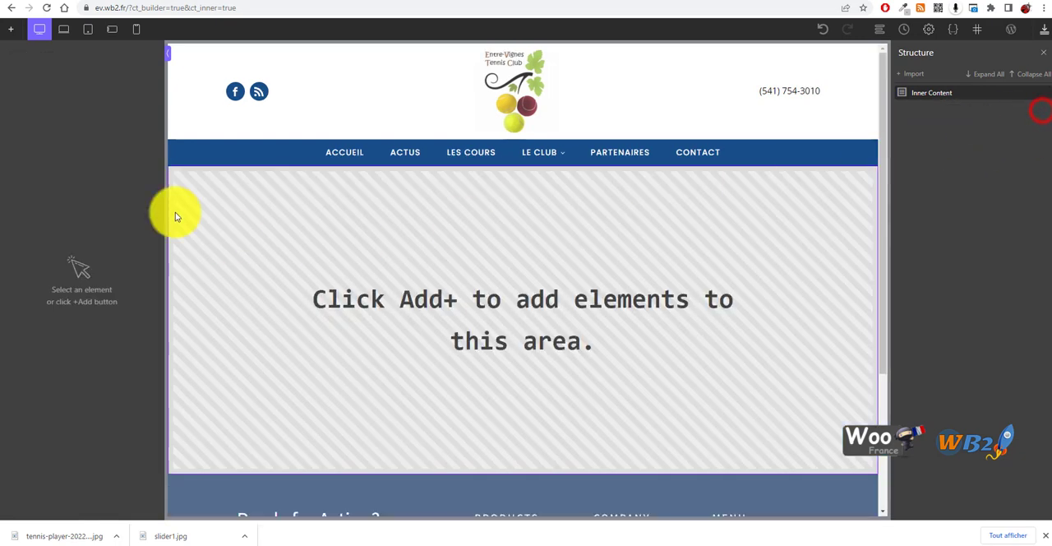
Open the Sections & Elements of the Atomic design set in the component library
left_click(12, 32)
scroll(28, 223, "down", 3)
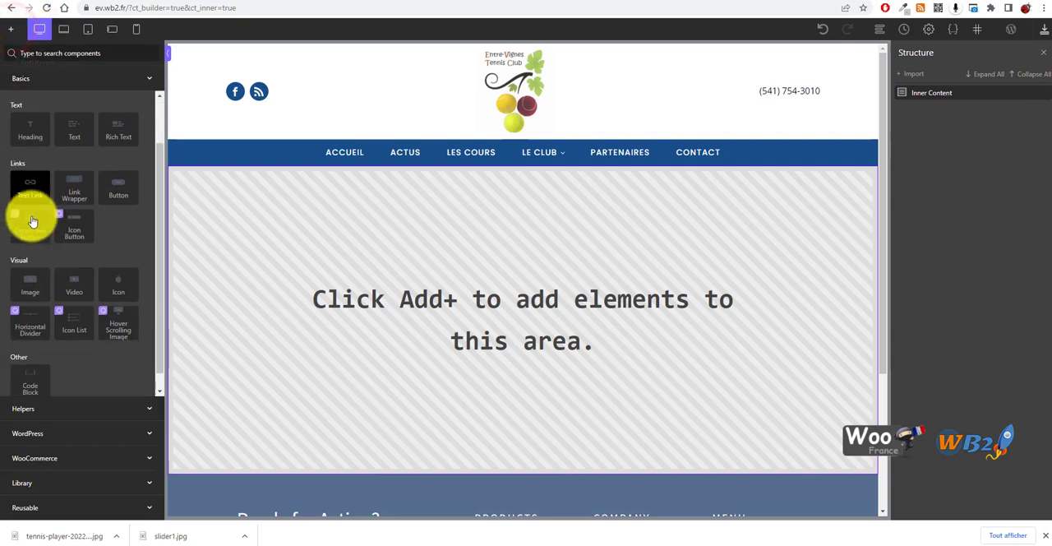
left_click(114, 490)
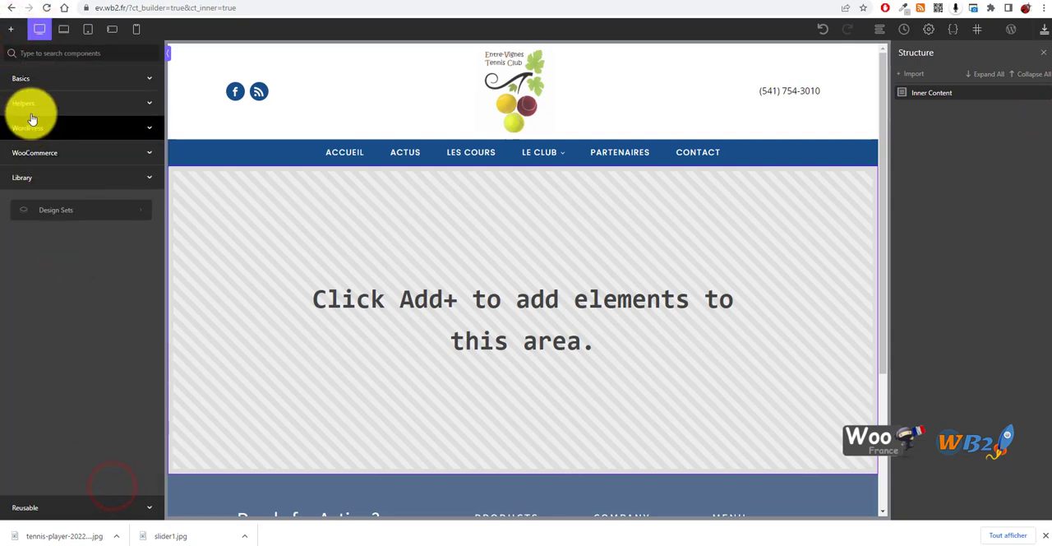
left_click(84, 215)
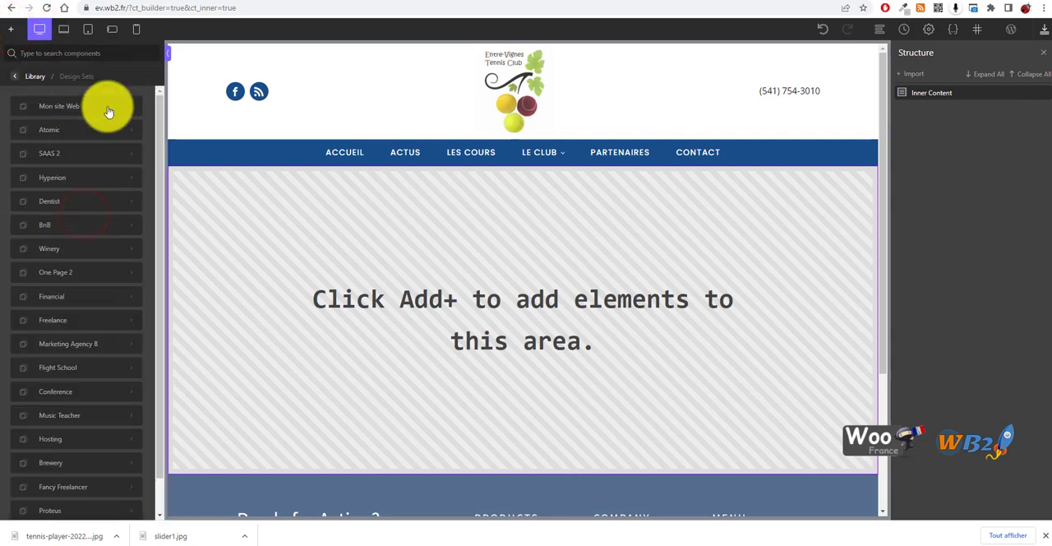
scroll(86, 267, "down", 1)
scroll(35, 274, "up", 1)
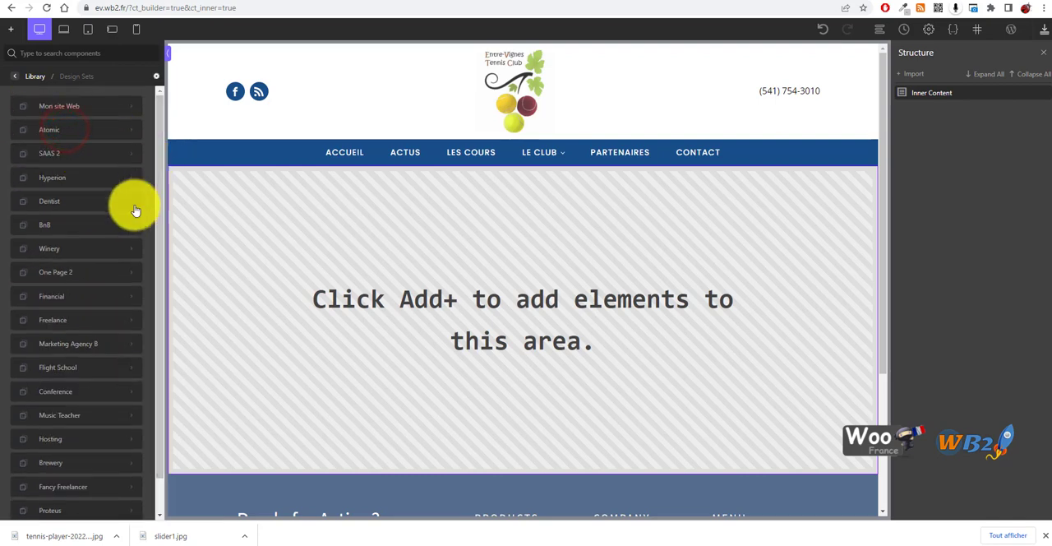
left_click(99, 130)
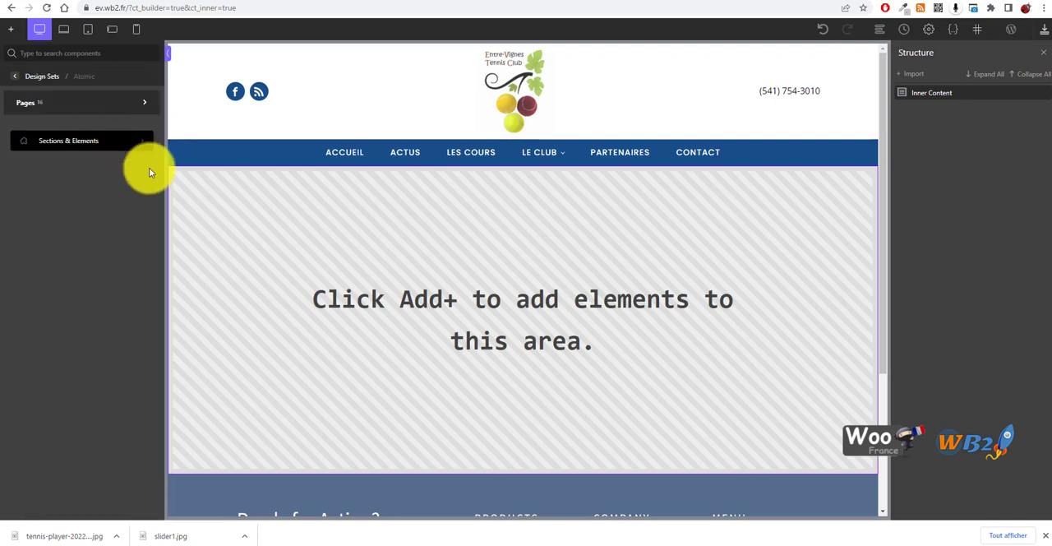
left_click(83, 156)
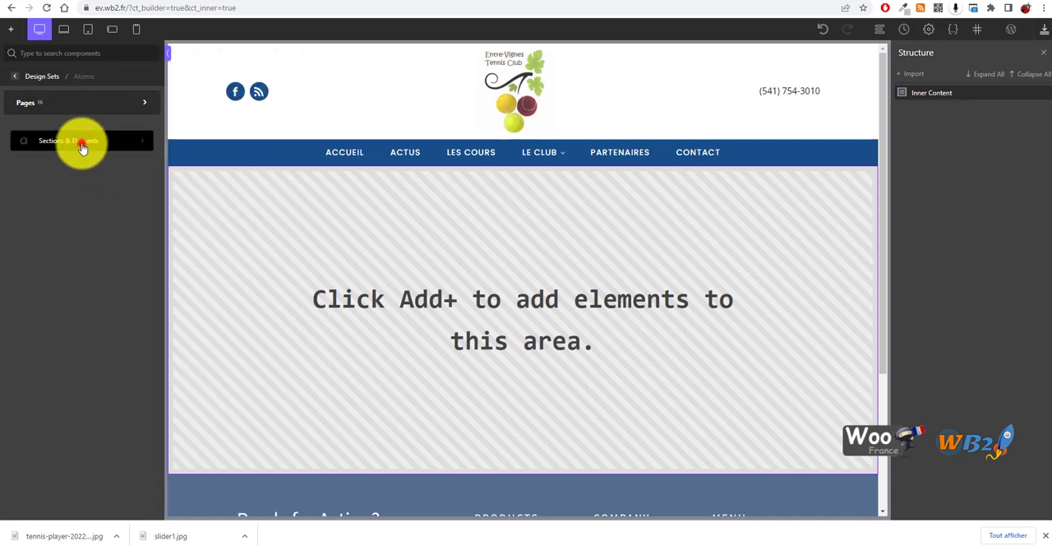
Examine the ready-made templates in the Atomic set's Sliders, Tabs, & Accordions category
mouse_move(93, 100)
mouse_move(93, 127)
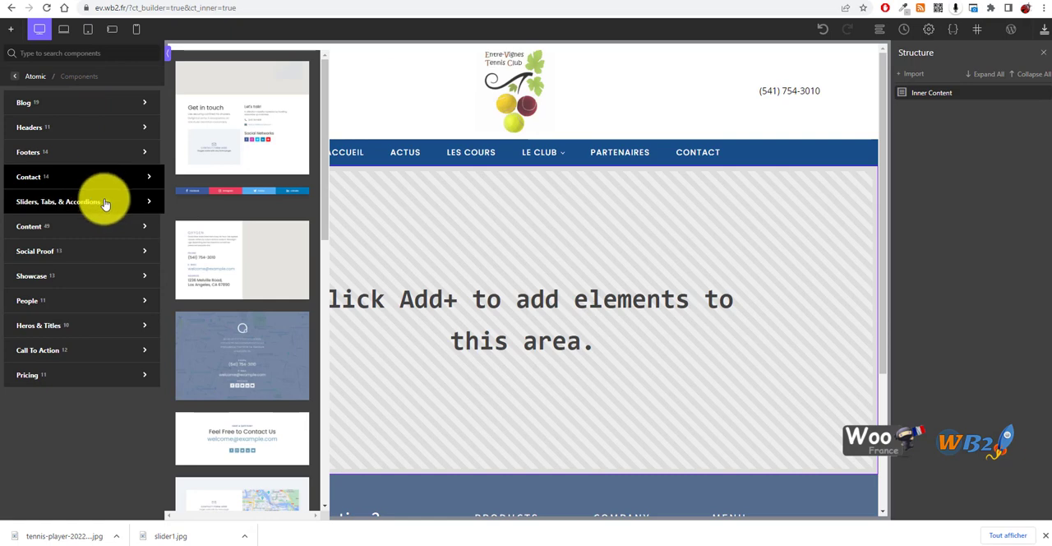
mouse_move(93, 212)
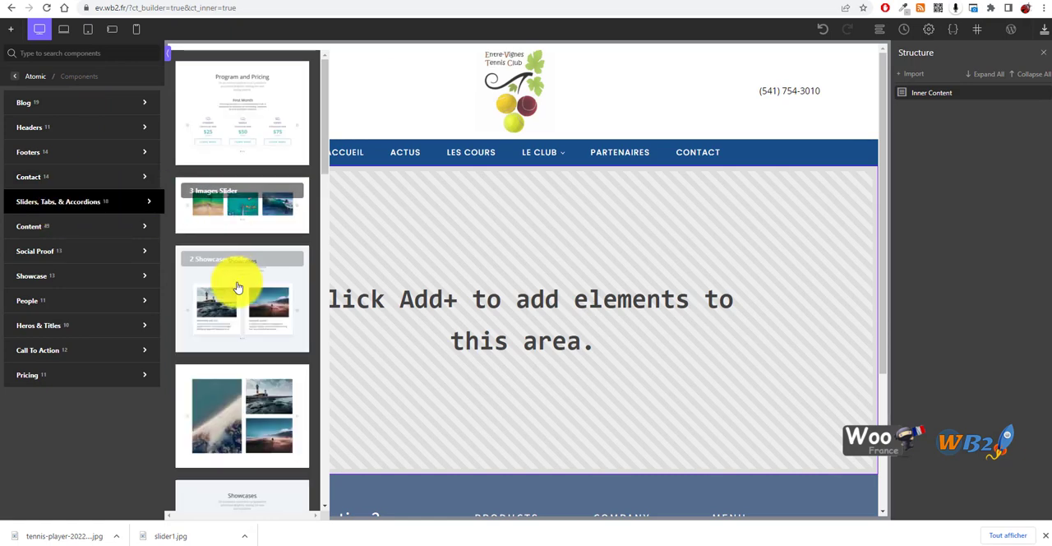
scroll(253, 322, "down", 5)
scroll(260, 379, "down", 10)
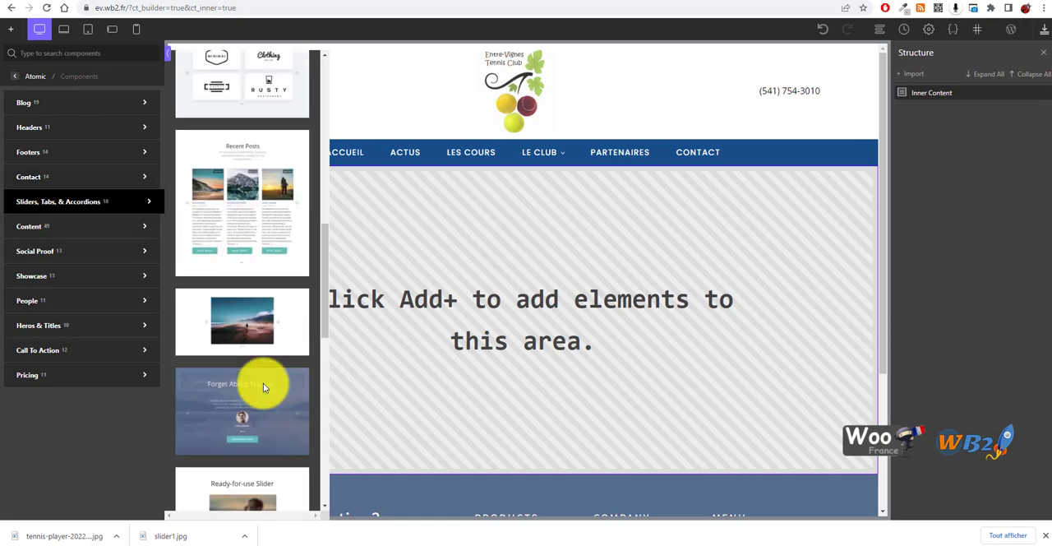
scroll(263, 392, "down", 5)
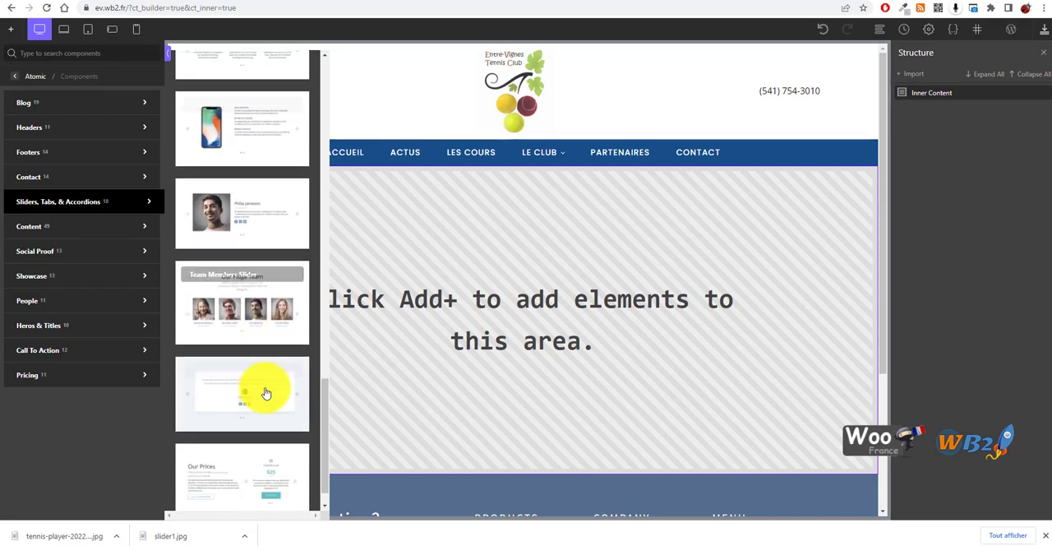
scroll(263, 371, "up", 8)
scroll(258, 279, "up", 5)
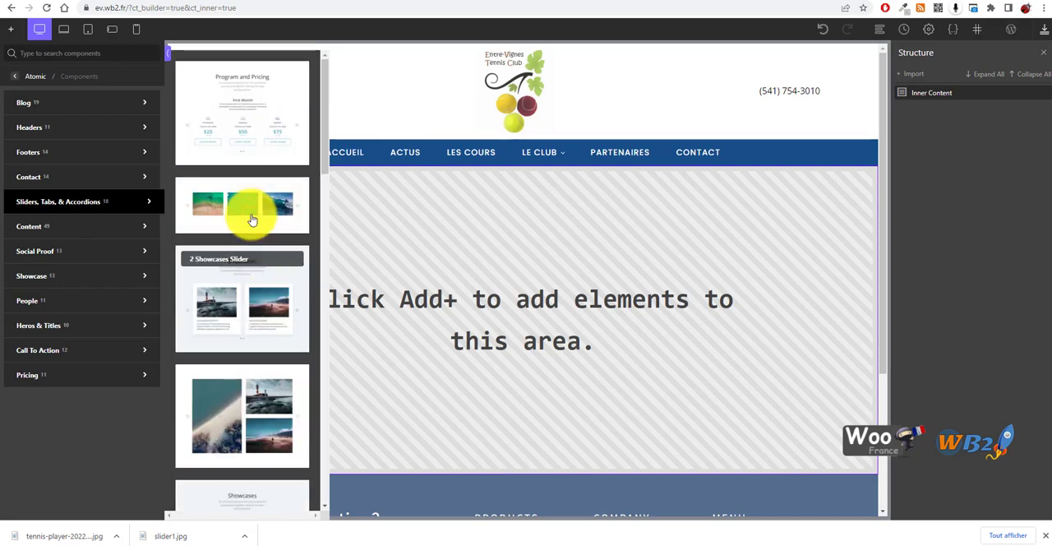
Insert the "Hero with BG and Play" section from the Heros & Titles category below the navigation bar
left_click(65, 226)
left_click(66, 302)
left_click(70, 327)
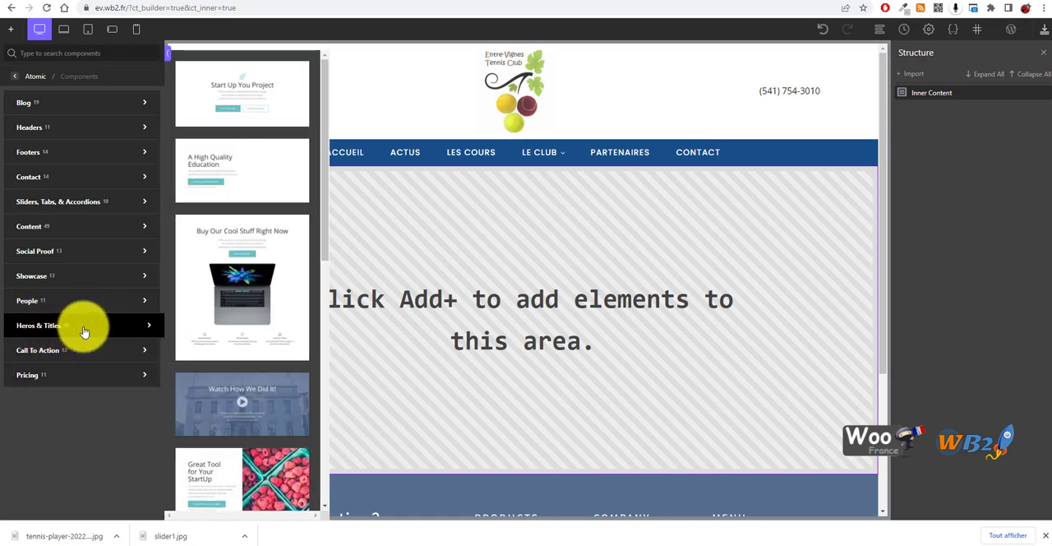
scroll(245, 172, "down", 3)
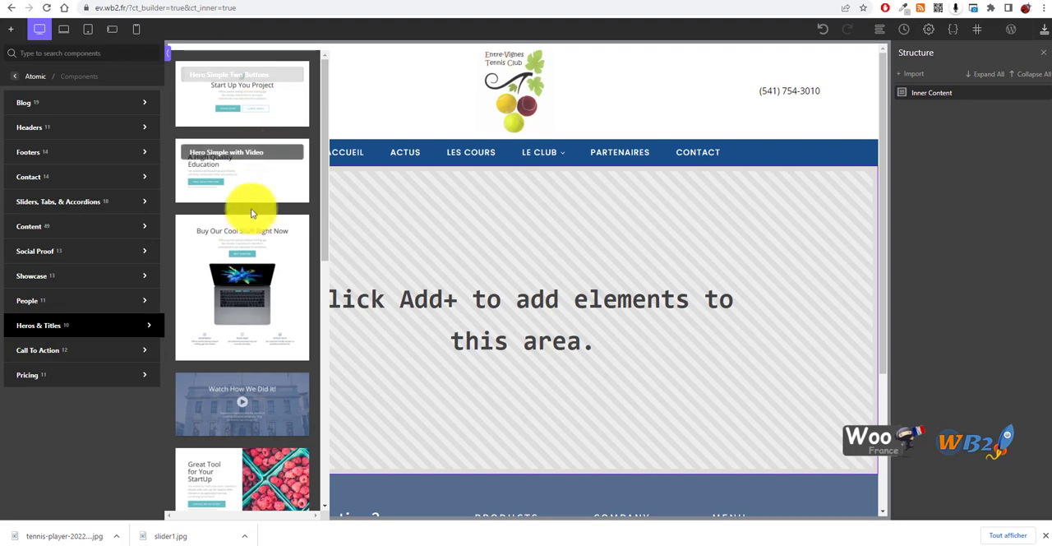
scroll(263, 255, "down", 8)
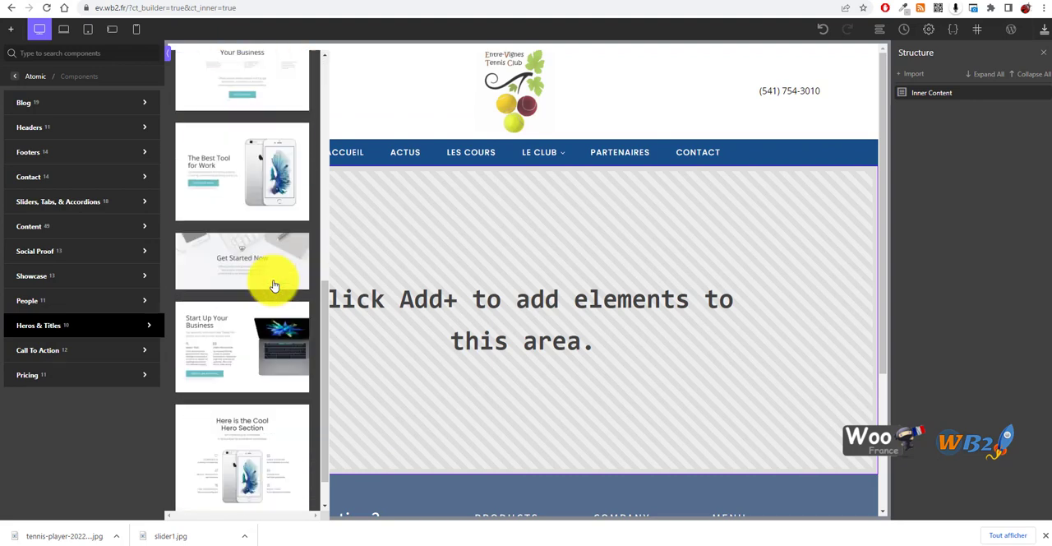
scroll(261, 367, "up", 8)
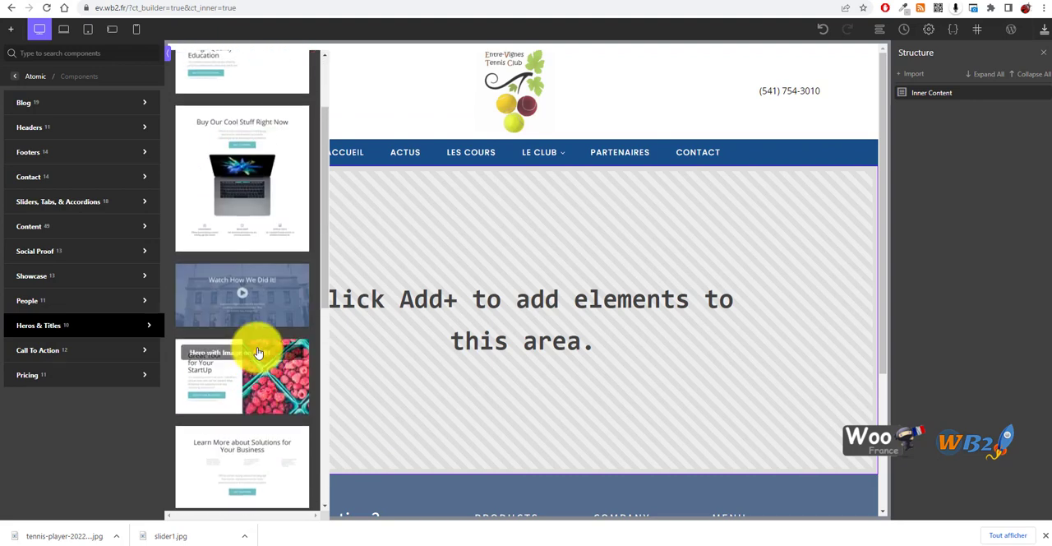
left_click(255, 281)
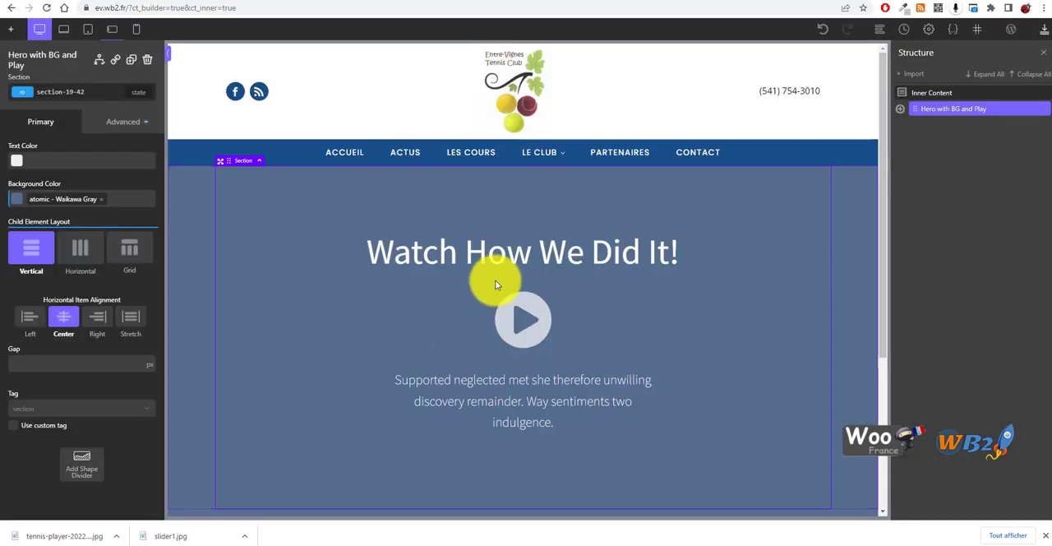
Replace the hero section's background image with slider1.jpg from the media library
scroll(567, 287, "down", 3)
scroll(364, 329, "up", 3)
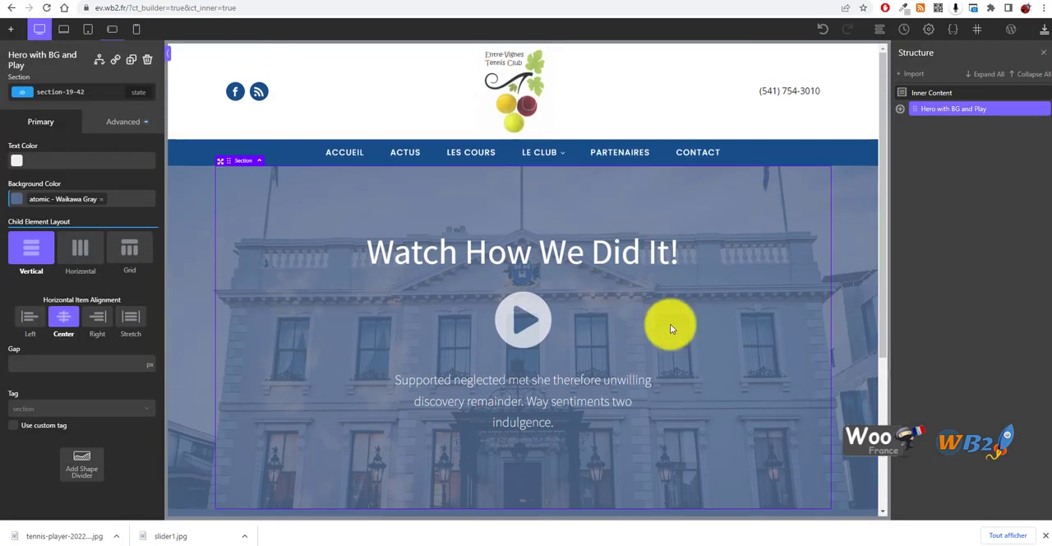
scroll(681, 329, "down", 3)
scroll(444, 309, "up", 3)
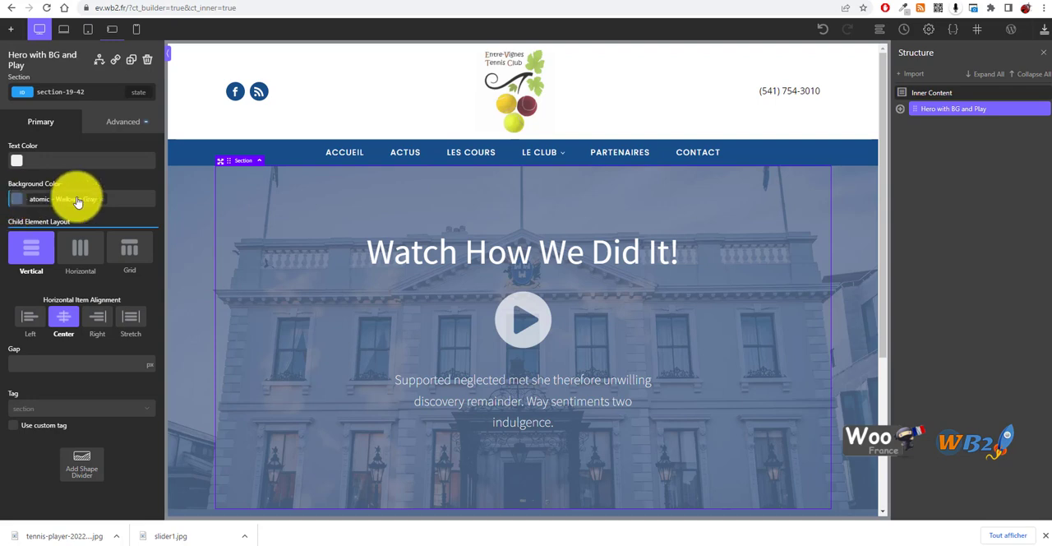
left_click(122, 122)
left_click(65, 152)
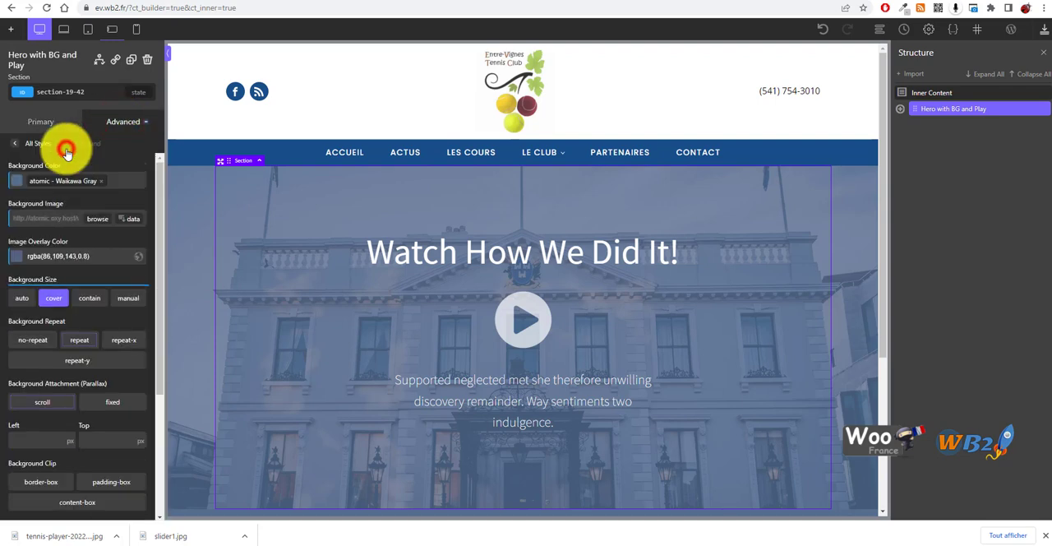
left_click(99, 219)
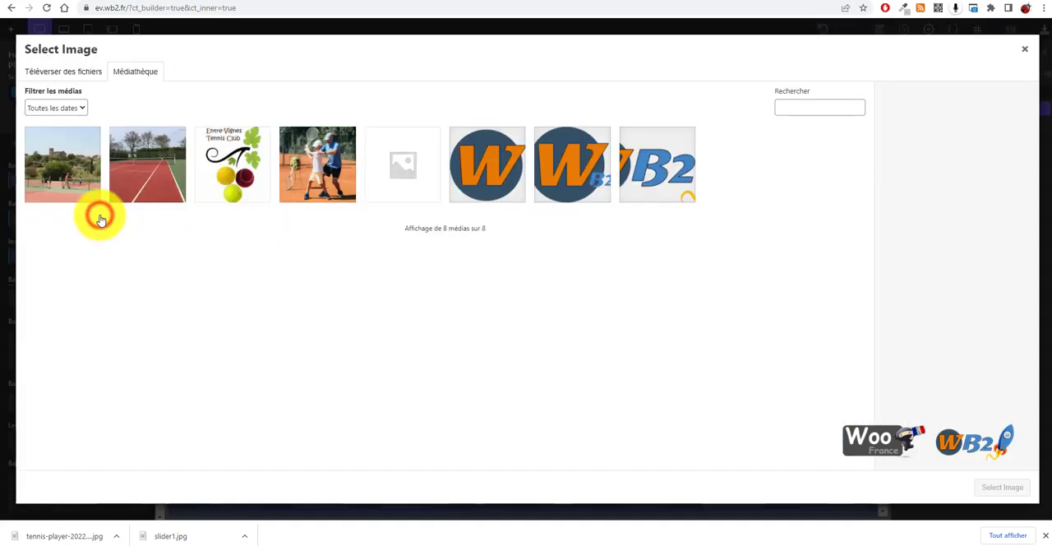
left_click(64, 177)
left_click(1002, 486)
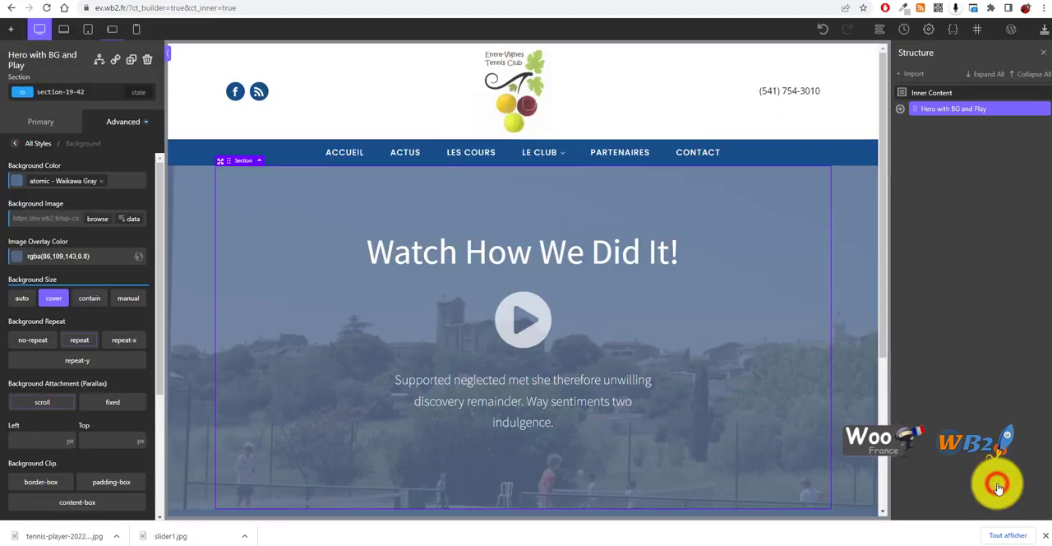
scroll(485, 333, "down", 1)
scroll(485, 333, "down", 3)
scroll(552, 361, "up", 4)
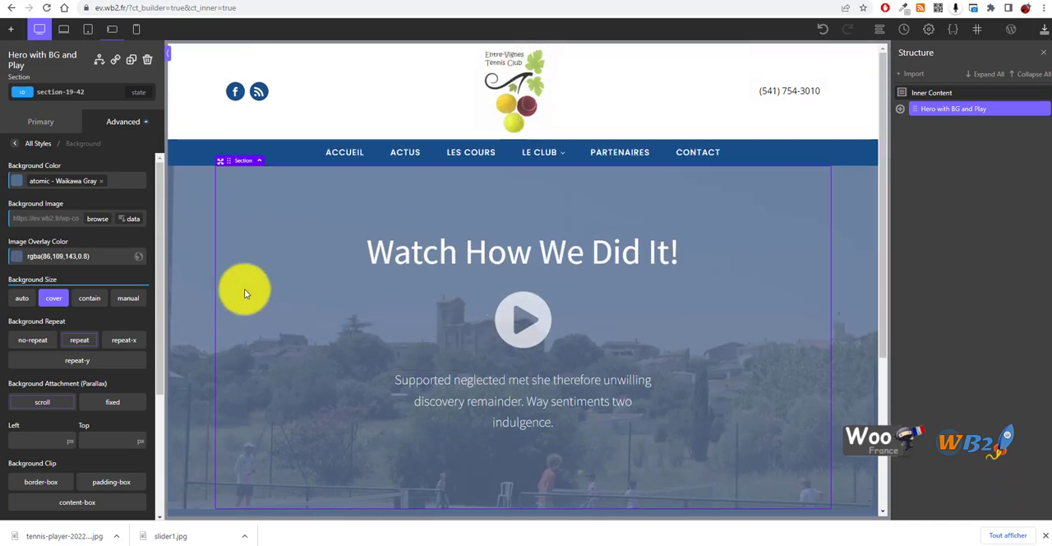
Try the contain background size on the hero section's photo
left_click(91, 299)
scroll(462, 251, "down", 3)
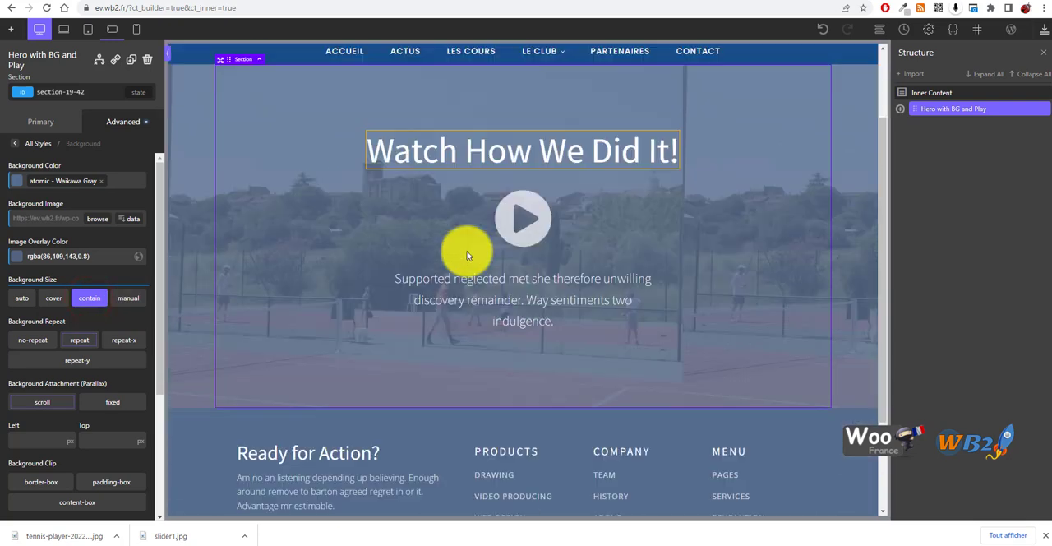
scroll(502, 278, "up", 3)
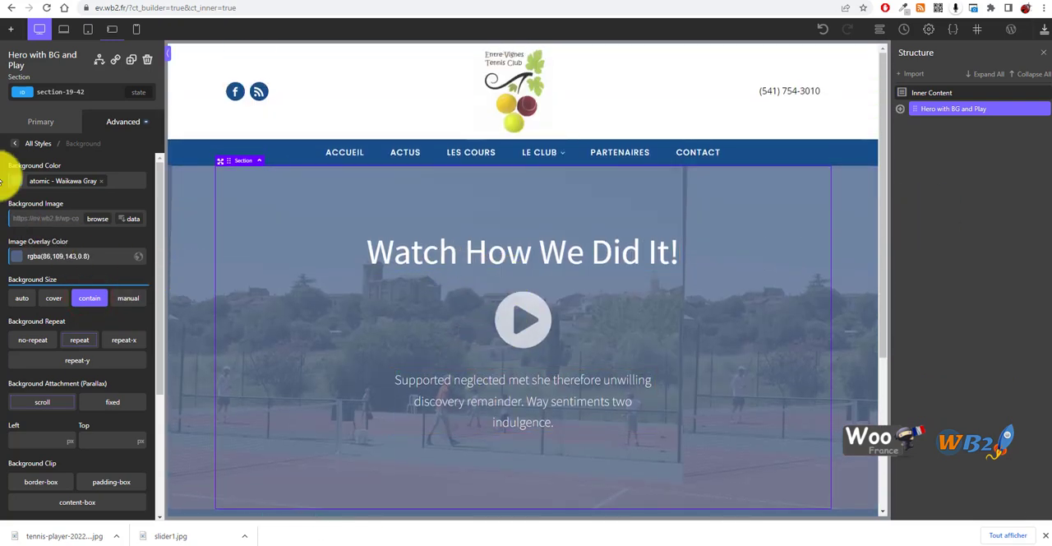
Set the hero section's image overlay color to semi-transparent black, rgba(0,0,0,0.53)
left_click(15, 257)
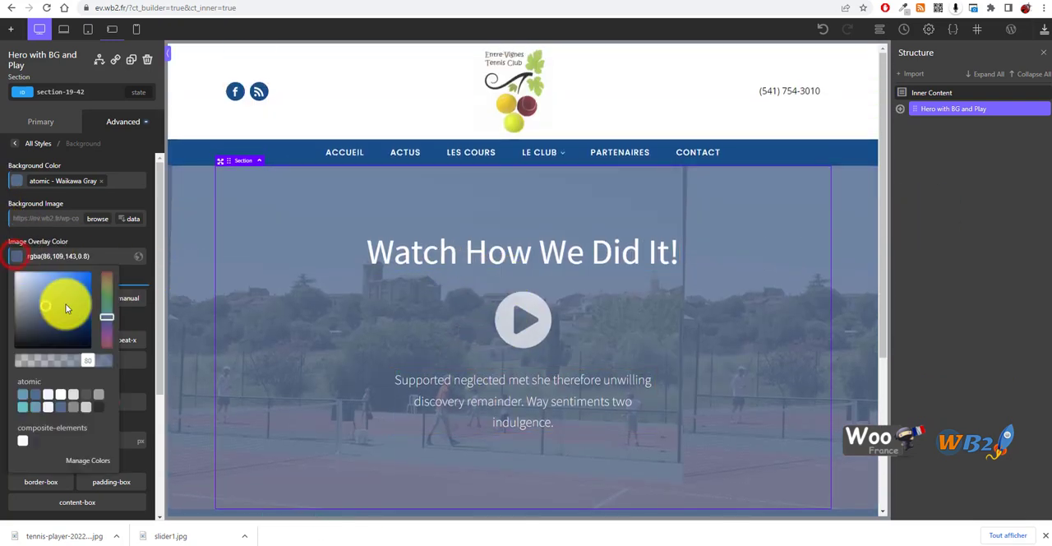
left_click_drag(46, 308, 64, 362)
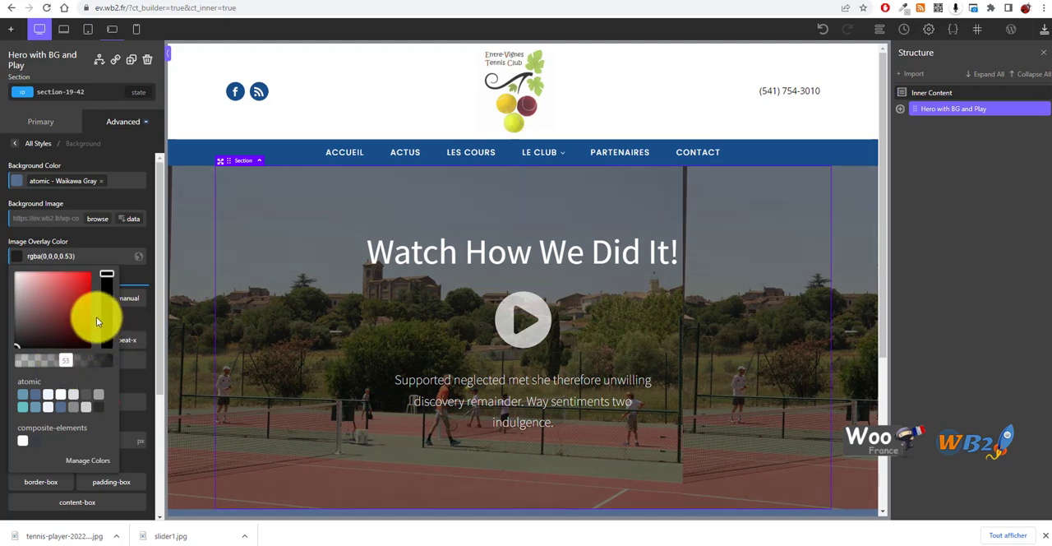
scroll(412, 323, "down", 2)
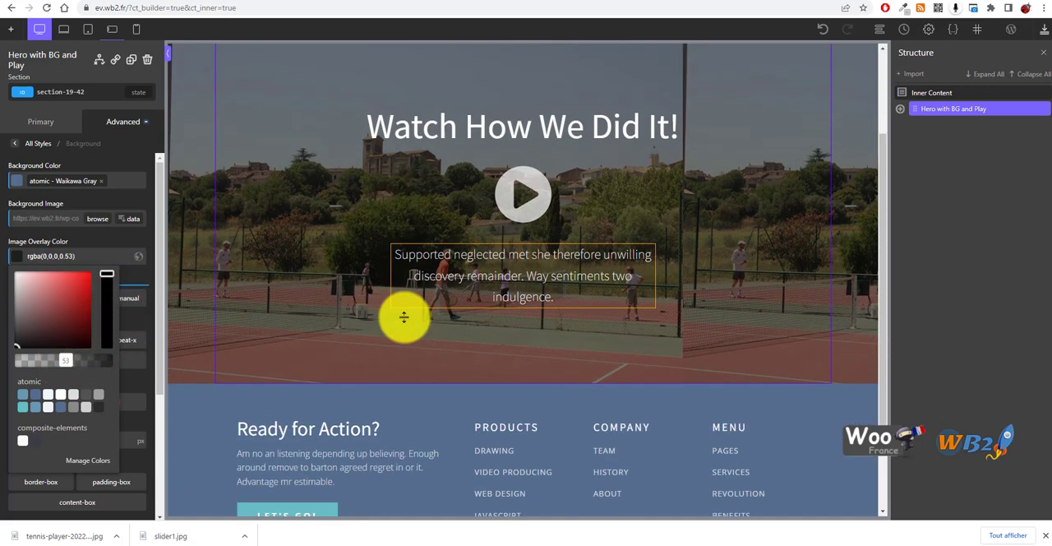
scroll(404, 314, "up", 2)
scroll(453, 342, "down", 1)
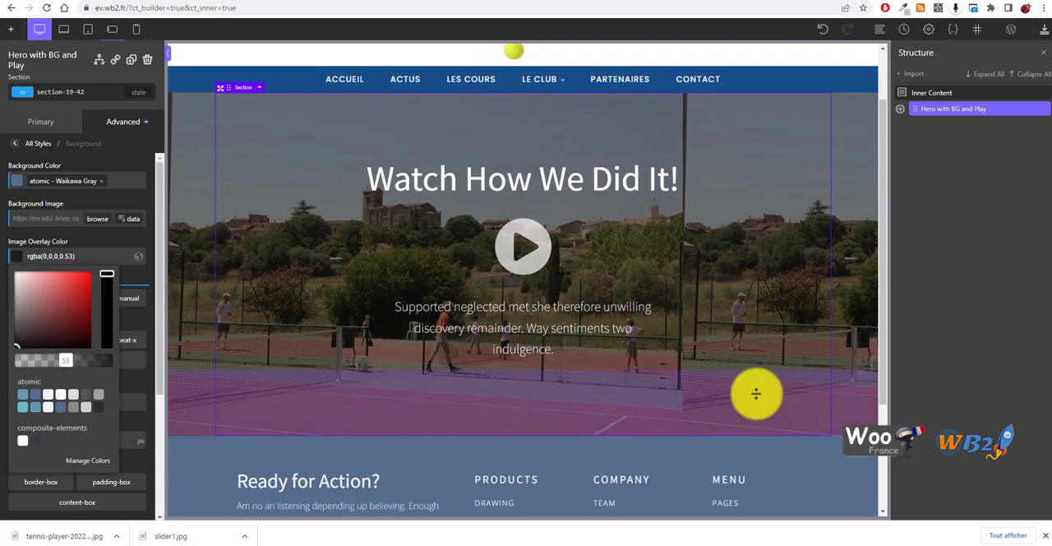
Delete the play icon and its link wrapper from the hero section
left_click(550, 256)
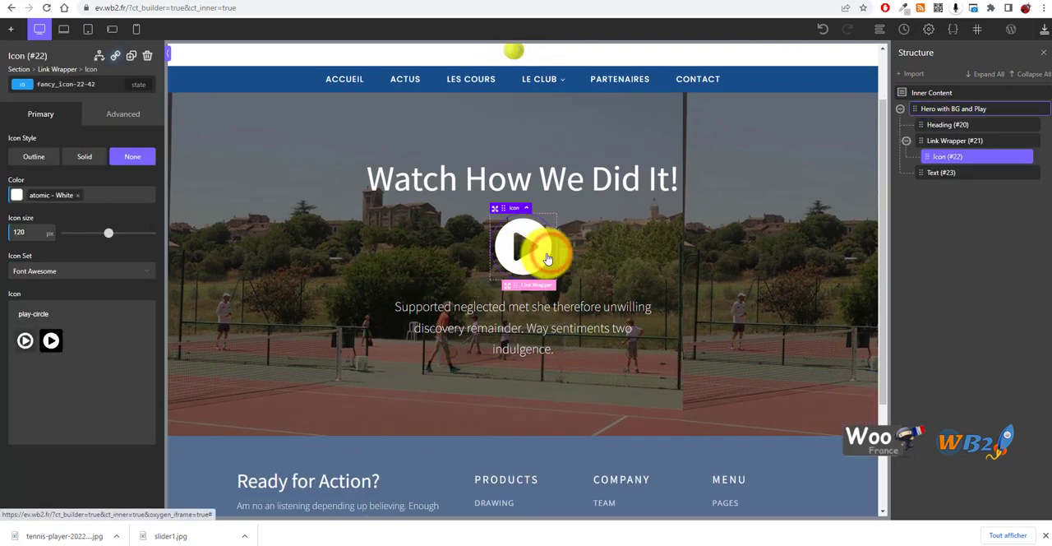
left_click(146, 58)
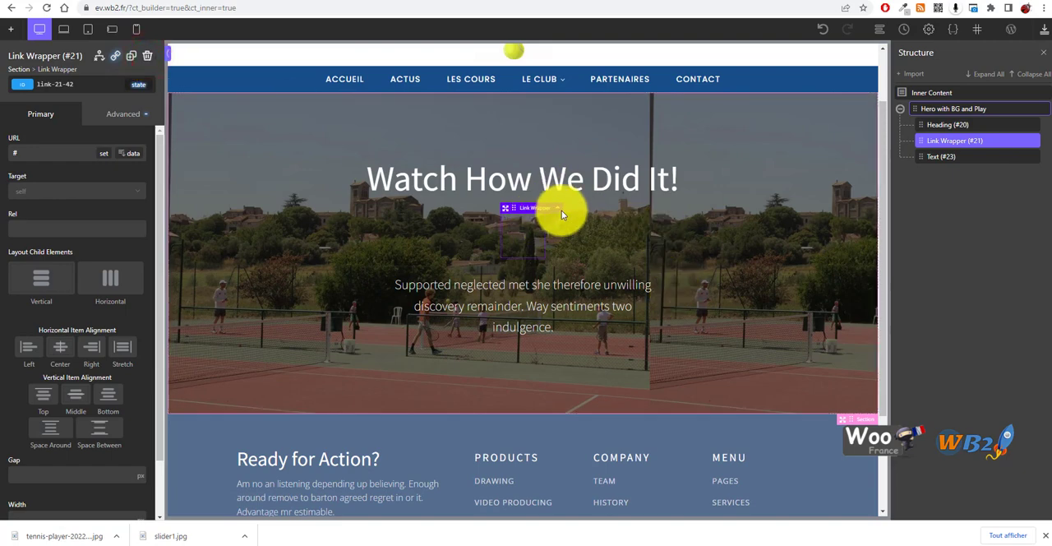
left_click(1032, 140)
Replace the hero heading's text with "Bienvenue sur le site web ENtrevigne"
left_click(467, 184)
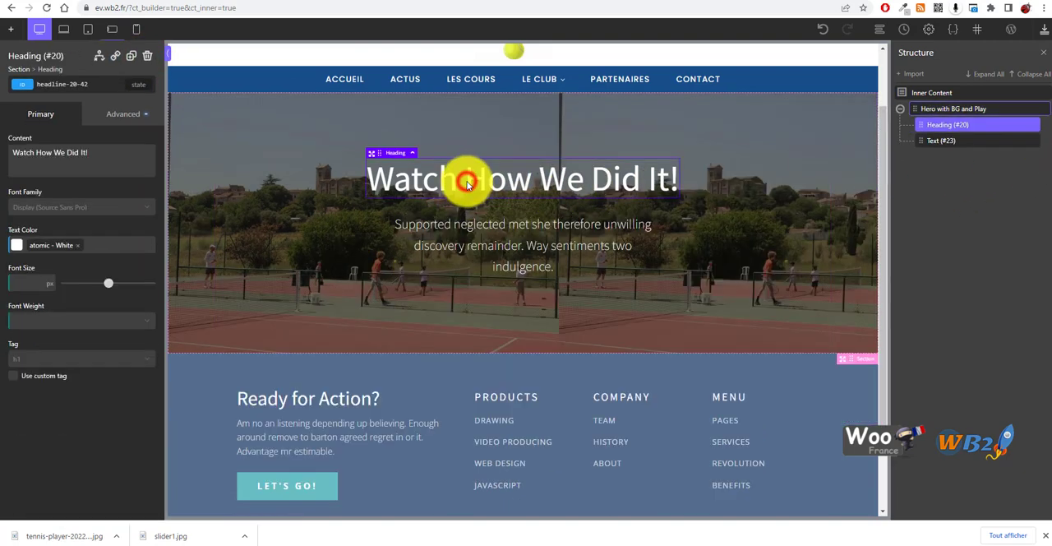
left_click_drag(116, 148, 7, 147)
type("Bien ")
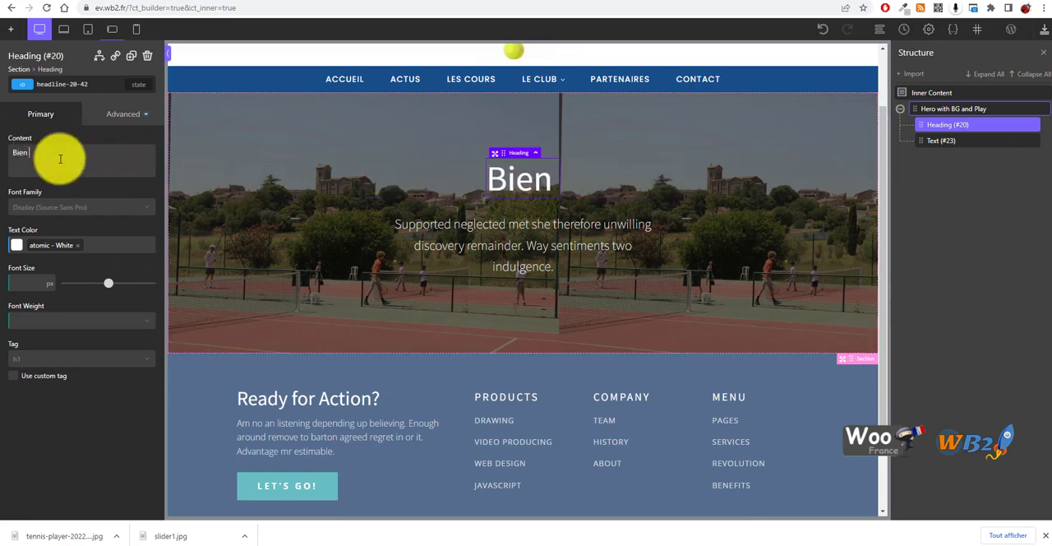
type("ve")
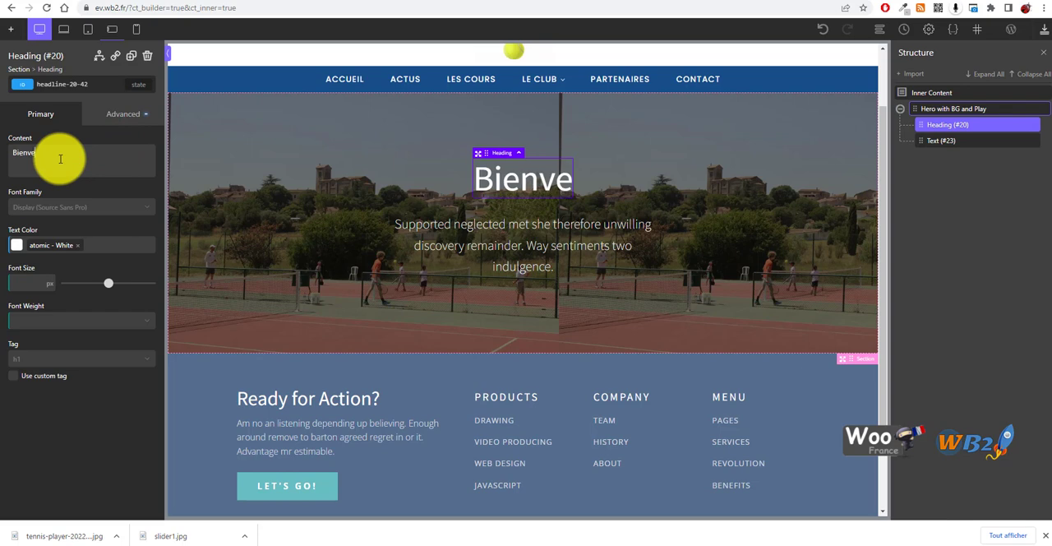
type("nu sur")
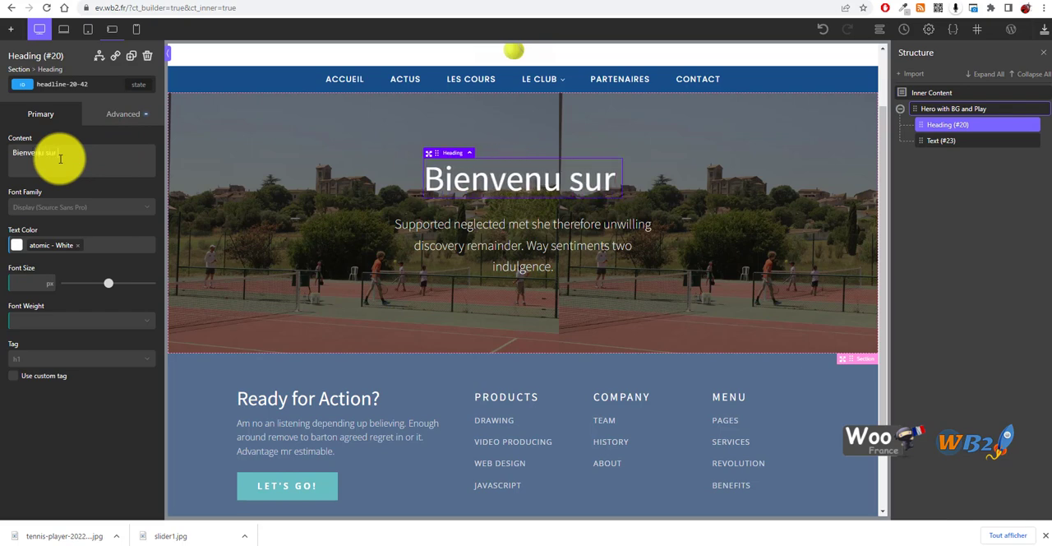
type("e")
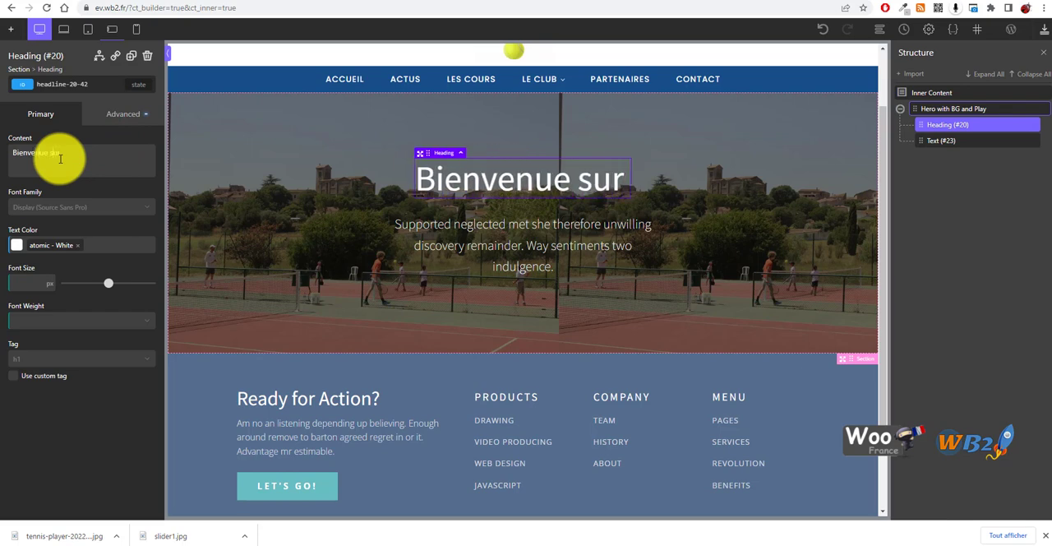
type(" le site web ")
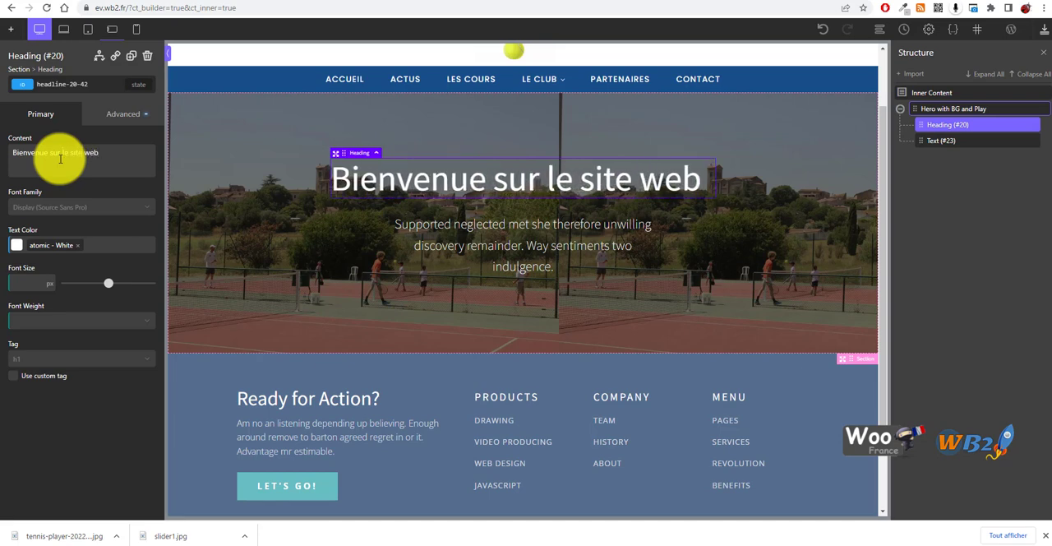
type("ENt")
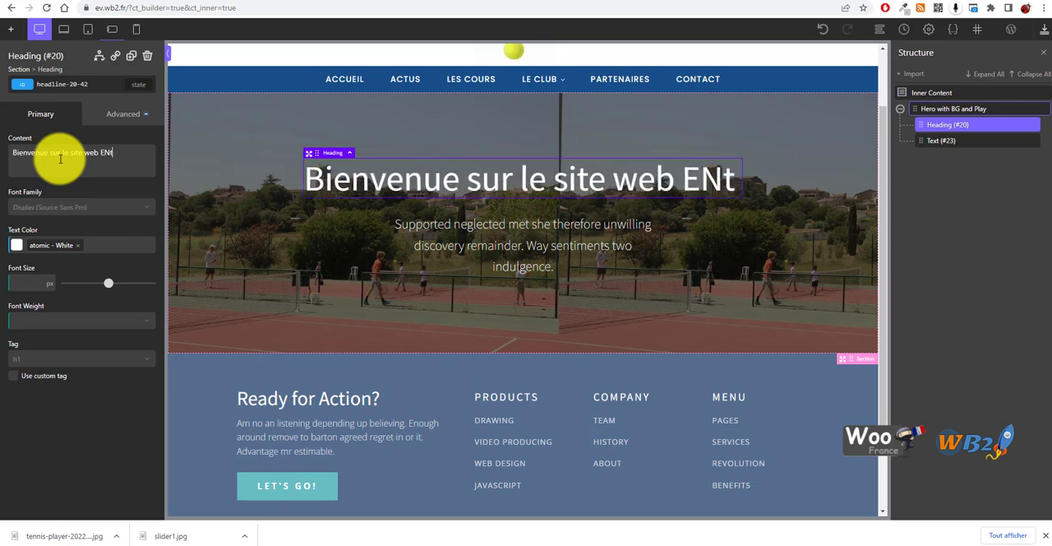
type("revigne")
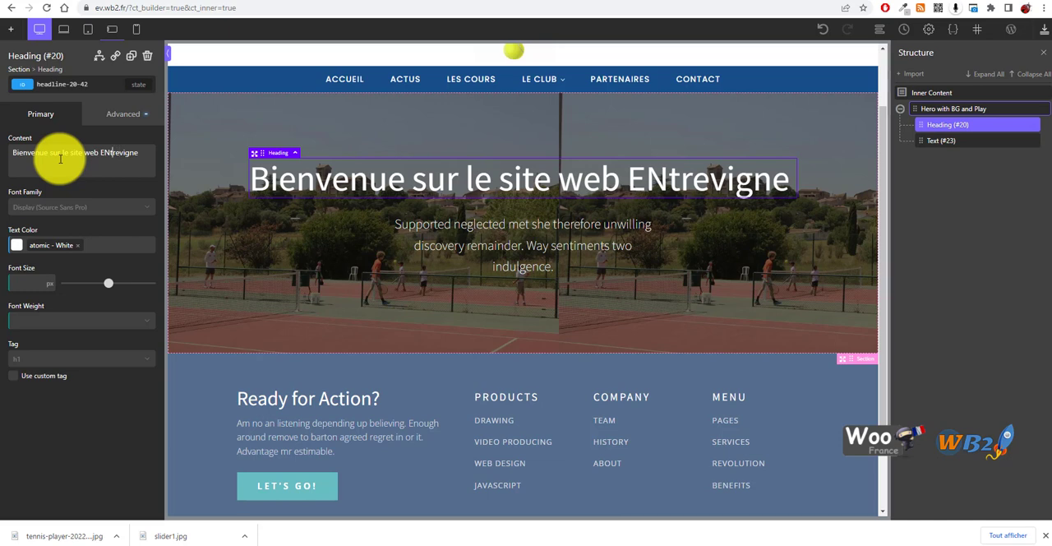
Correct the hero heading to read "Bienvenue sur le site web du club Entrevigne"
double_click(552, 176)
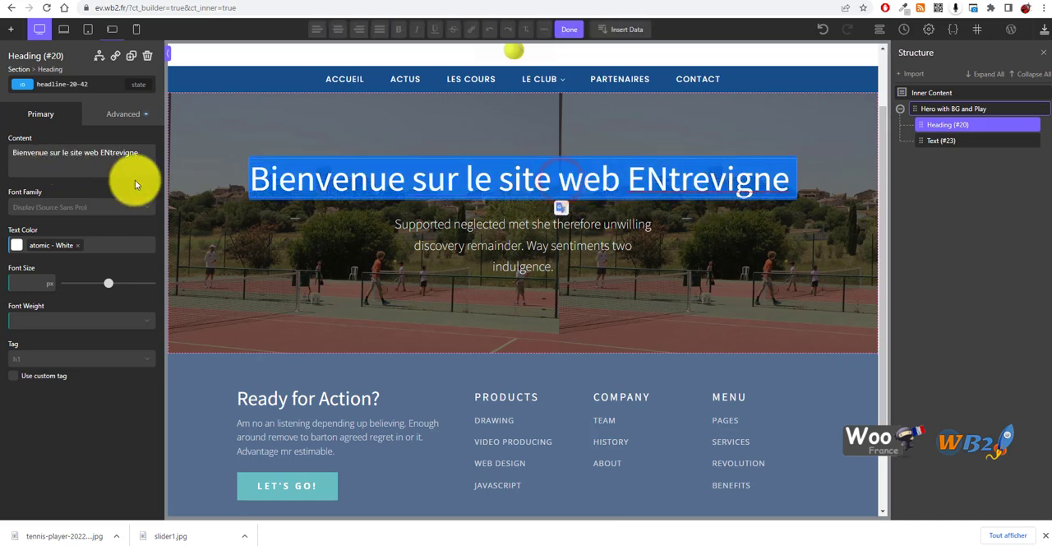
left_click(97, 154)
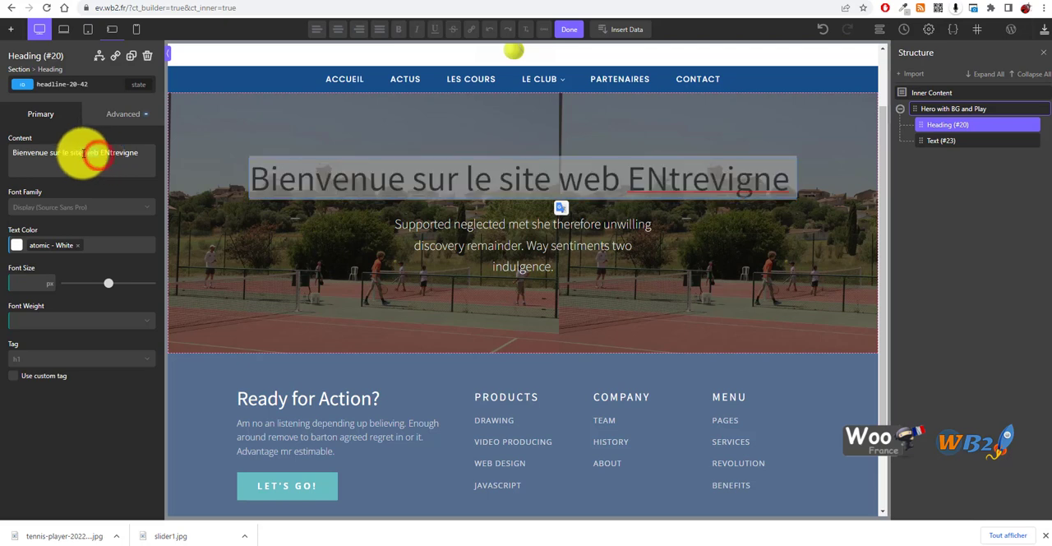
left_click(100, 153)
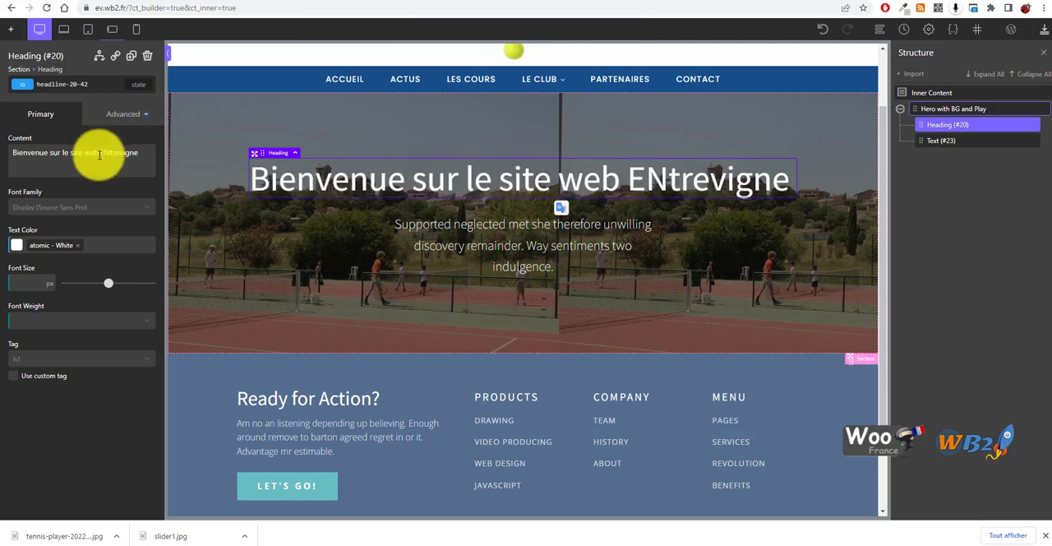
type("du cl")
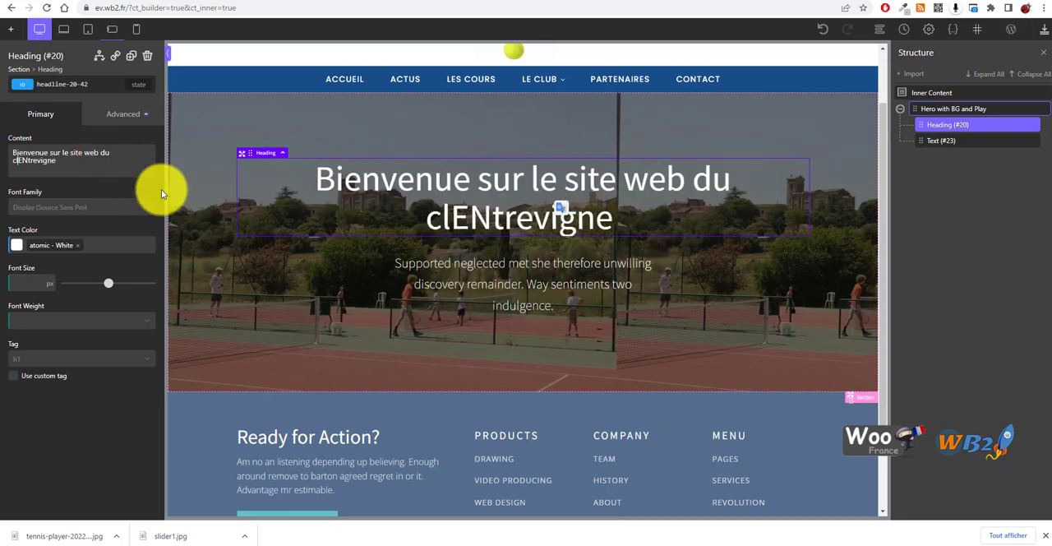
type("ub")
key("Delete")
key("Delete")
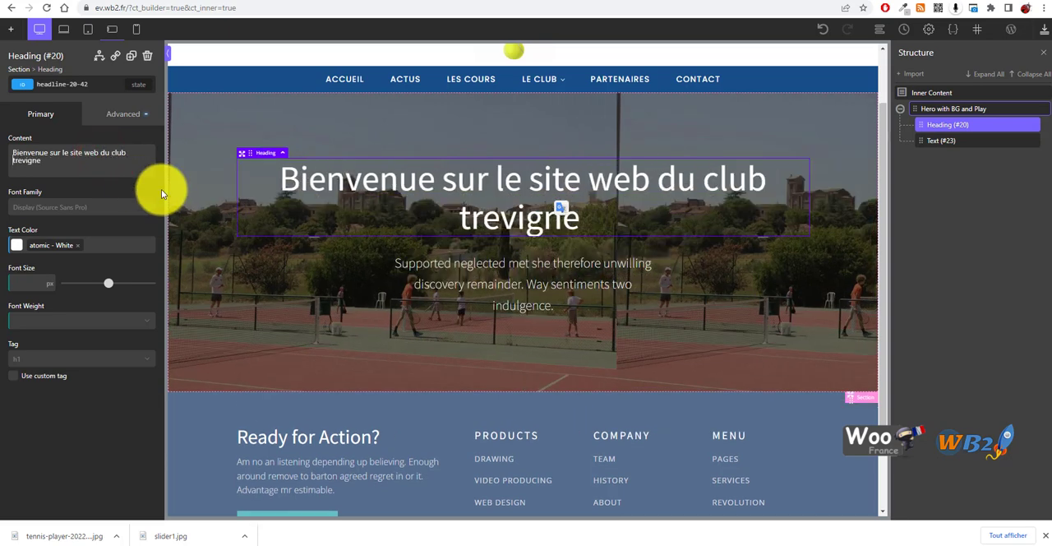
type("En")
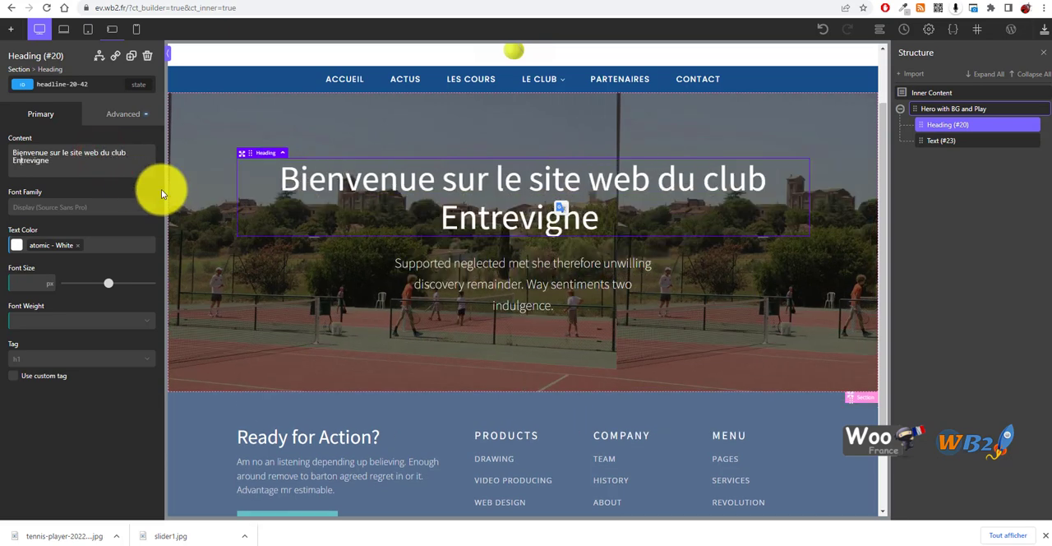
left_click(689, 329)
left_click(537, 290)
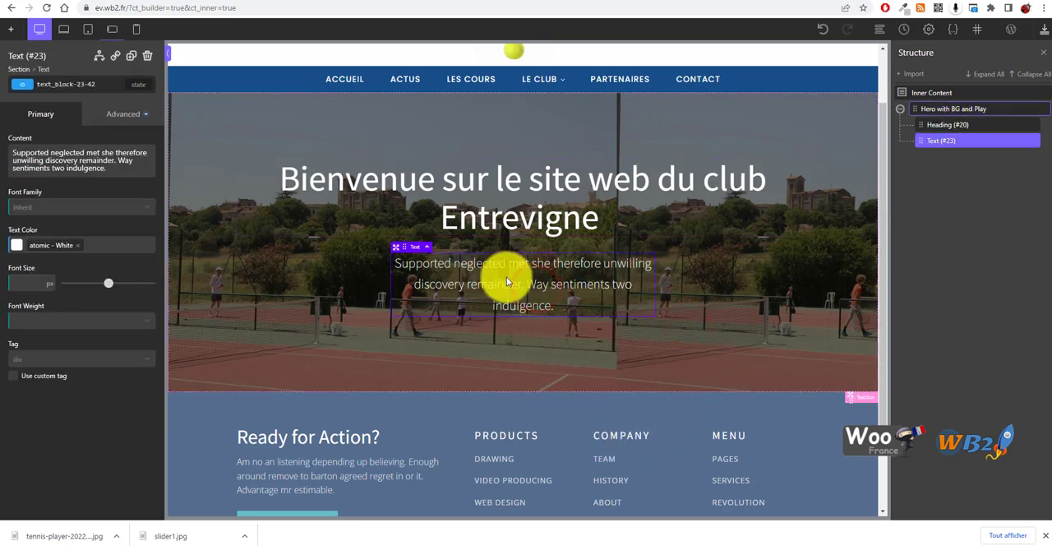
scroll(591, 284, "down", 1)
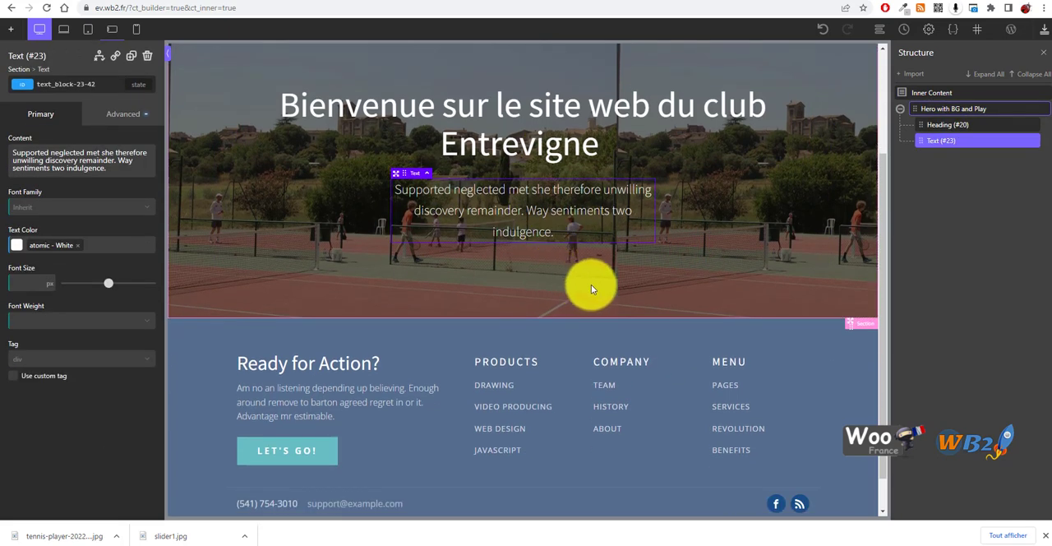
scroll(594, 285, "up", 2)
Compare the contain and auto background sizes on the hero section and settle on cover
left_click(683, 194)
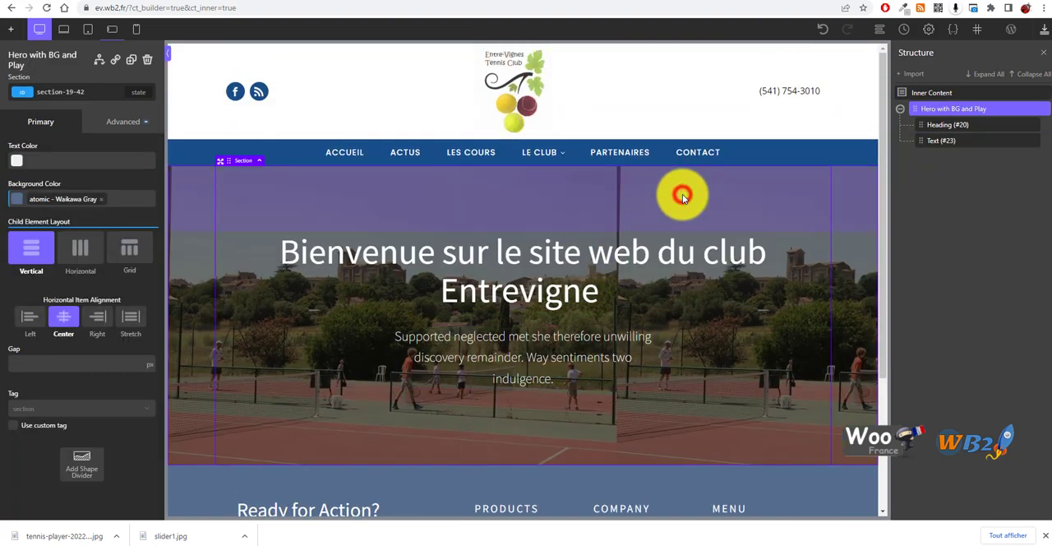
left_click(732, 403)
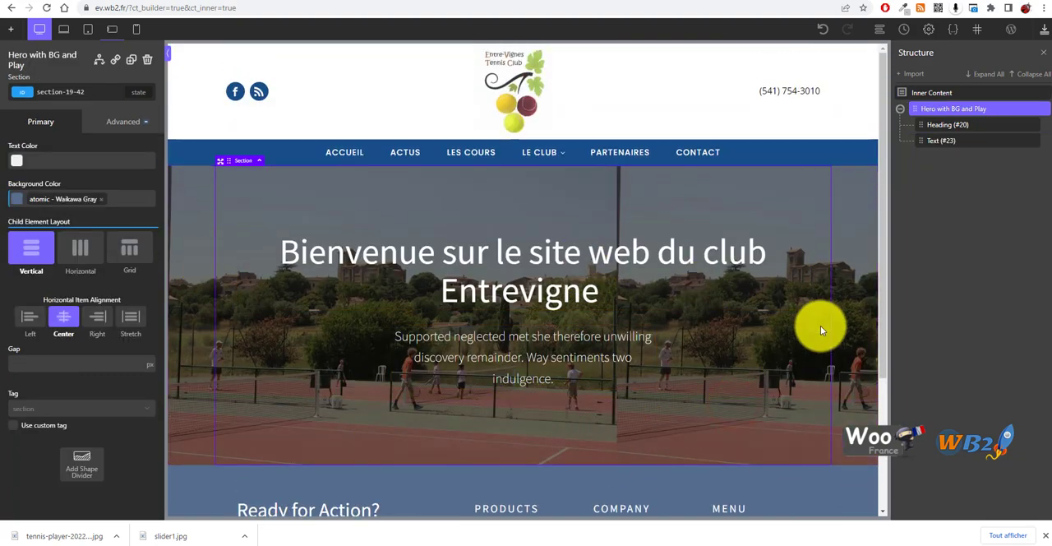
left_click(107, 121)
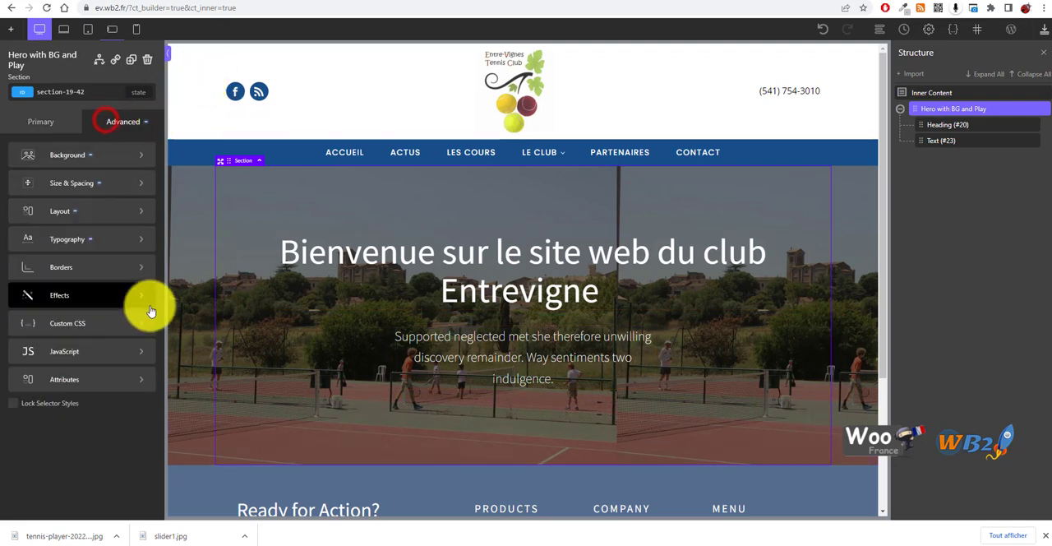
left_click(113, 156)
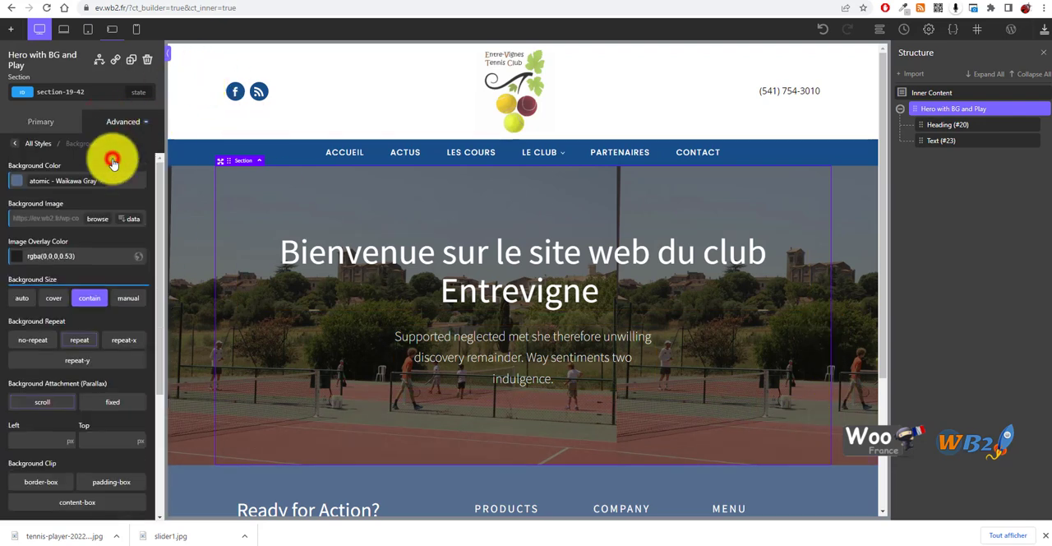
left_click(90, 298)
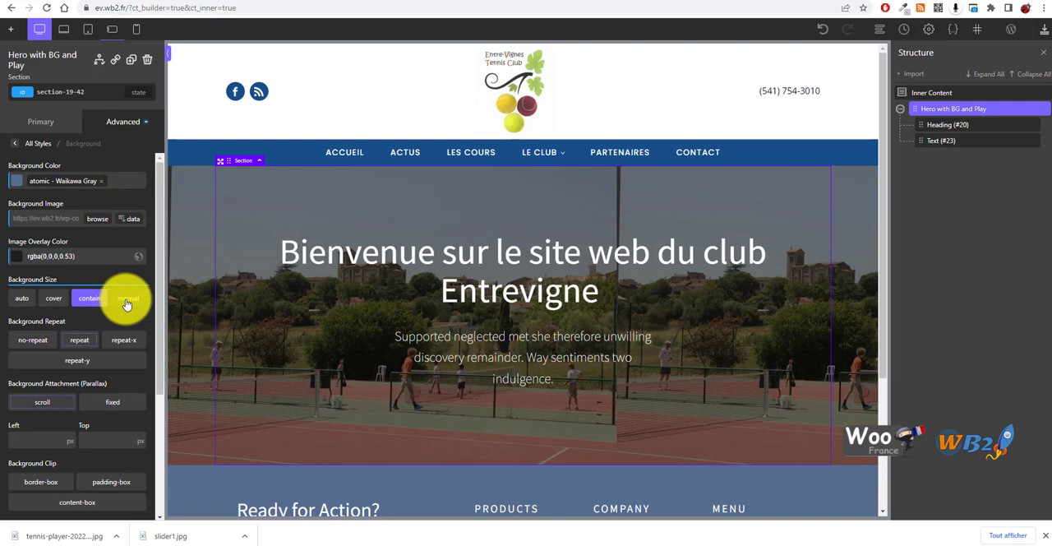
left_click(126, 300)
left_click(90, 298)
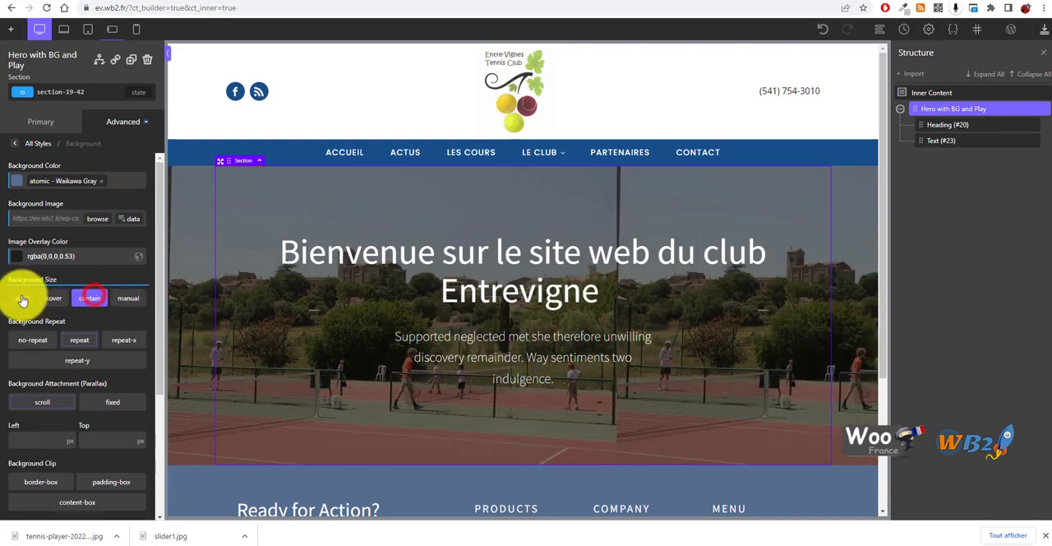
left_click(22, 299)
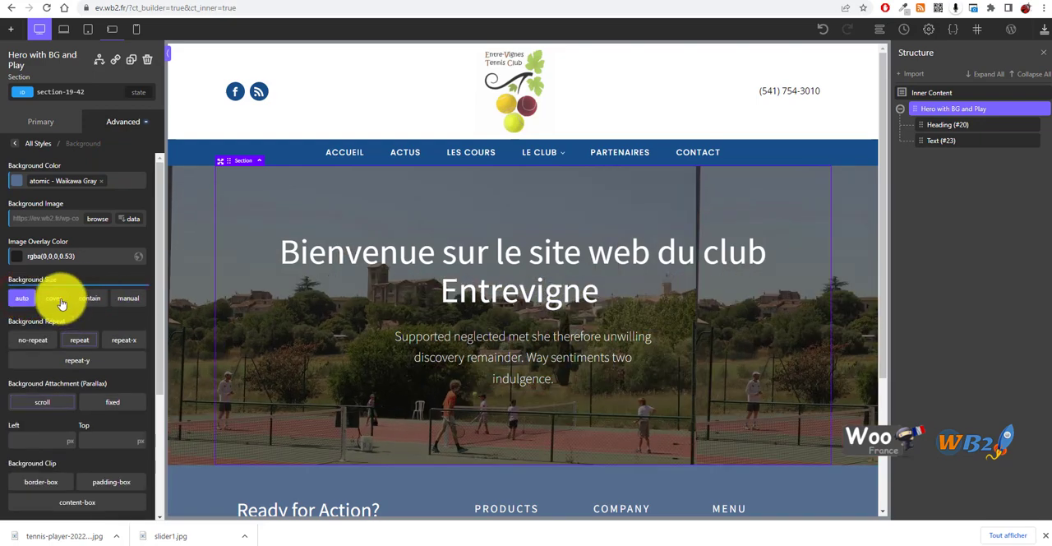
left_click(52, 298)
scroll(533, 297, "down", 3)
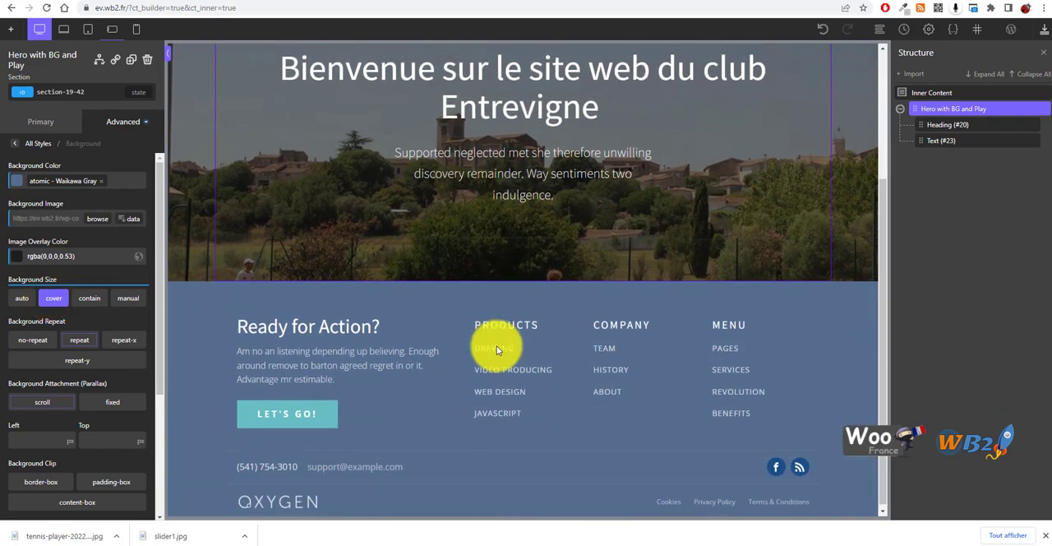
scroll(498, 350, "up", 3)
Set the hero section's background attachment to fixed and check the parallax effect on the page
scroll(102, 313, "down", 3)
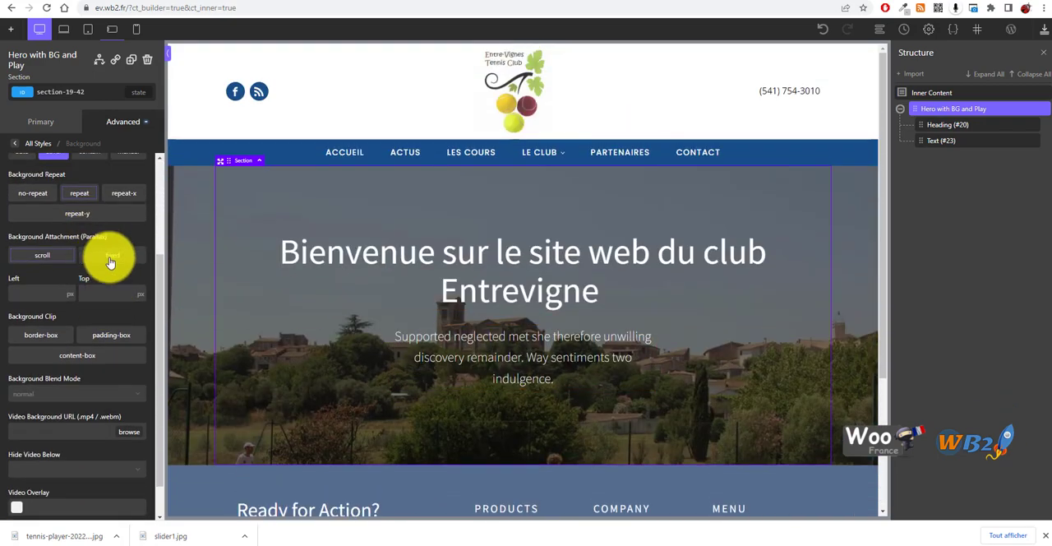
left_click(109, 260)
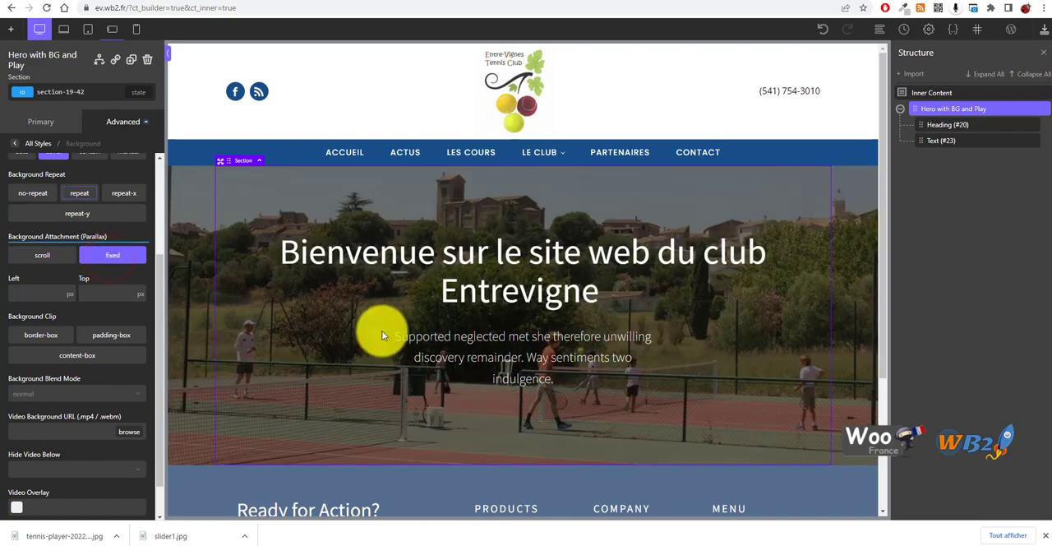
scroll(373, 298, "down", 3)
scroll(372, 297, "up", 3)
scroll(350, 283, "down", 1)
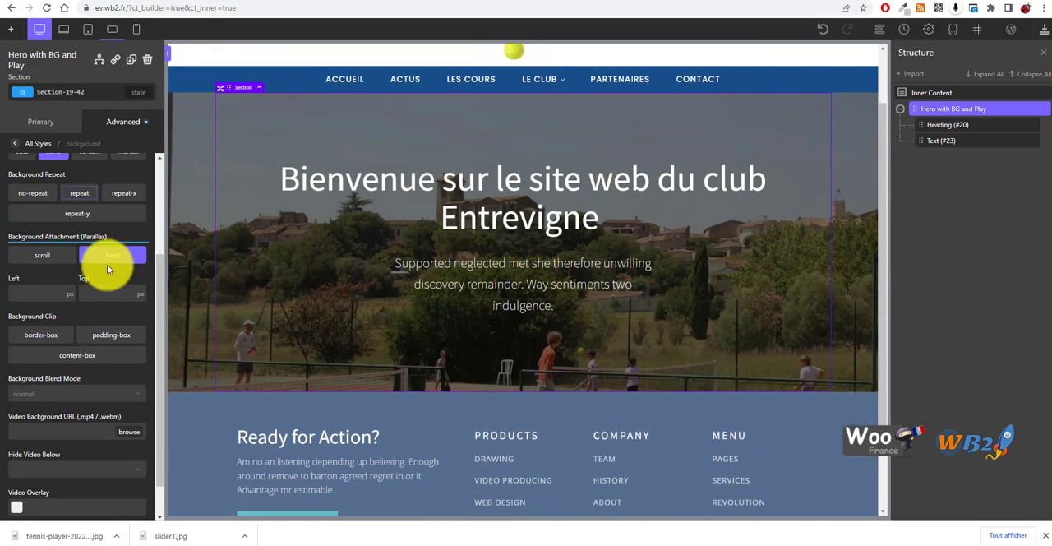
Try the scroll background attachment on the hero section and check how the photo behaves on the page
left_click(42, 255)
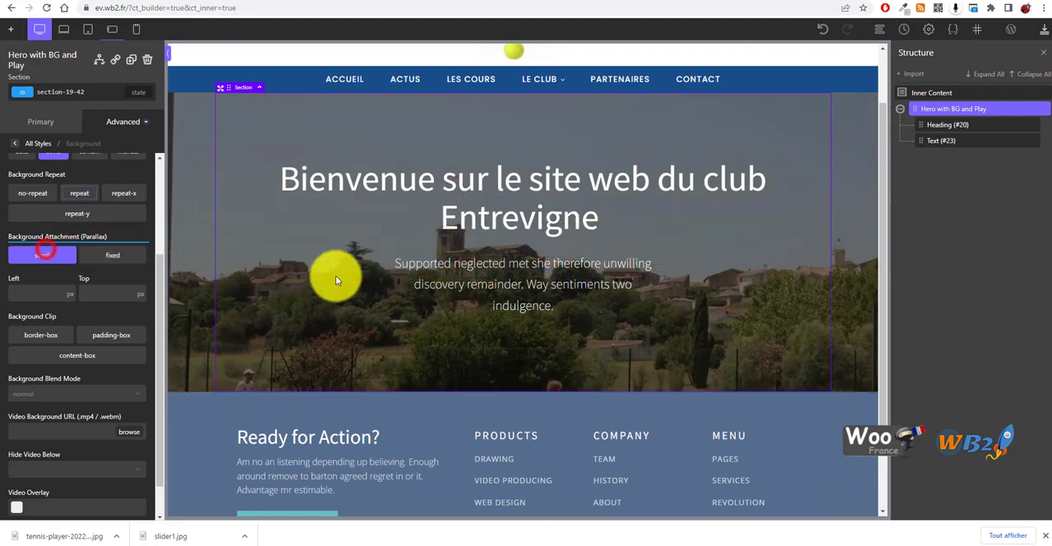
scroll(386, 261, "up", 1)
scroll(382, 279, "down", 3)
scroll(333, 265, "up", 3)
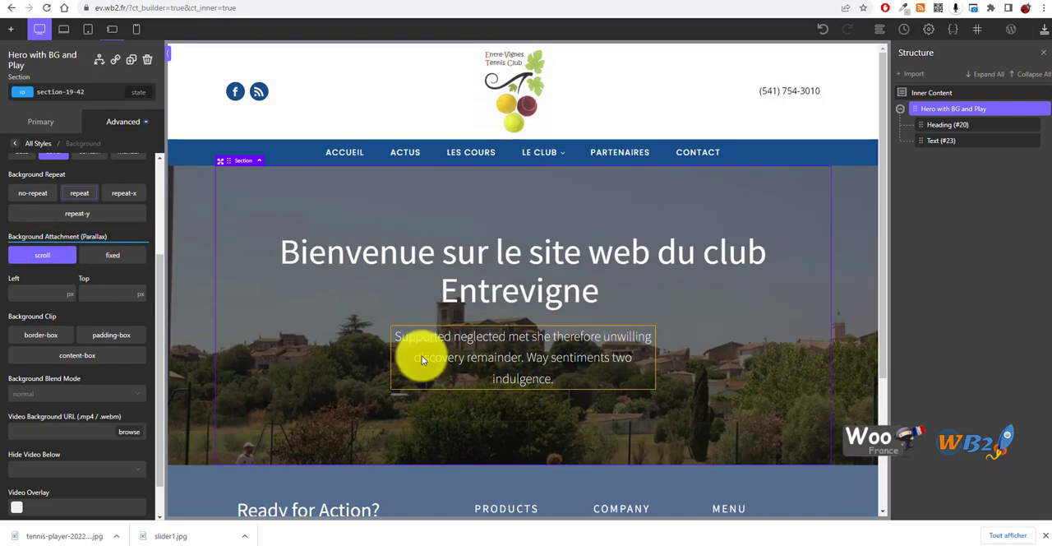
Set the hero section's background attachment back to fixed and review the parallax effect
left_click(123, 261)
scroll(345, 231, "down", 2)
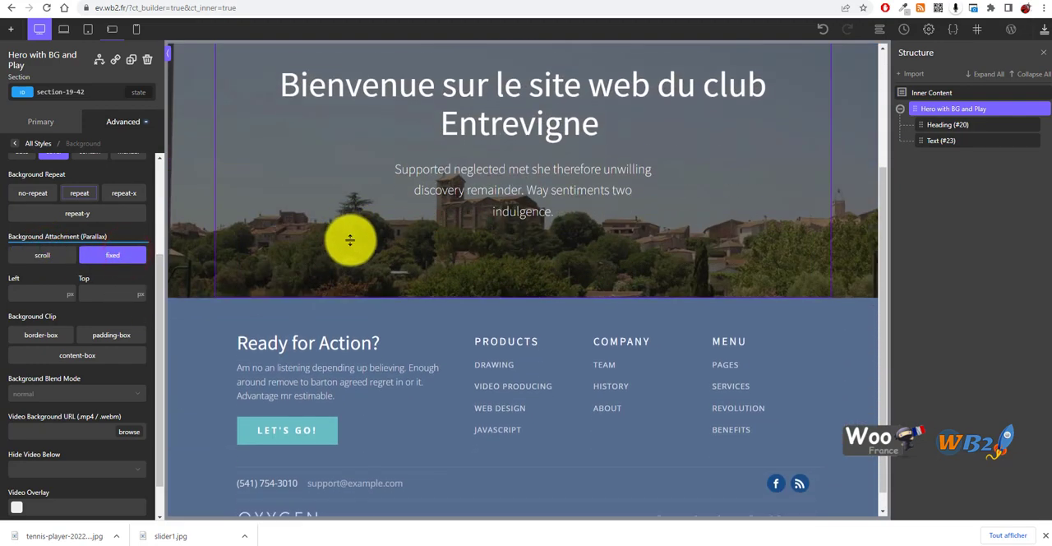
scroll(352, 272, "up", 2)
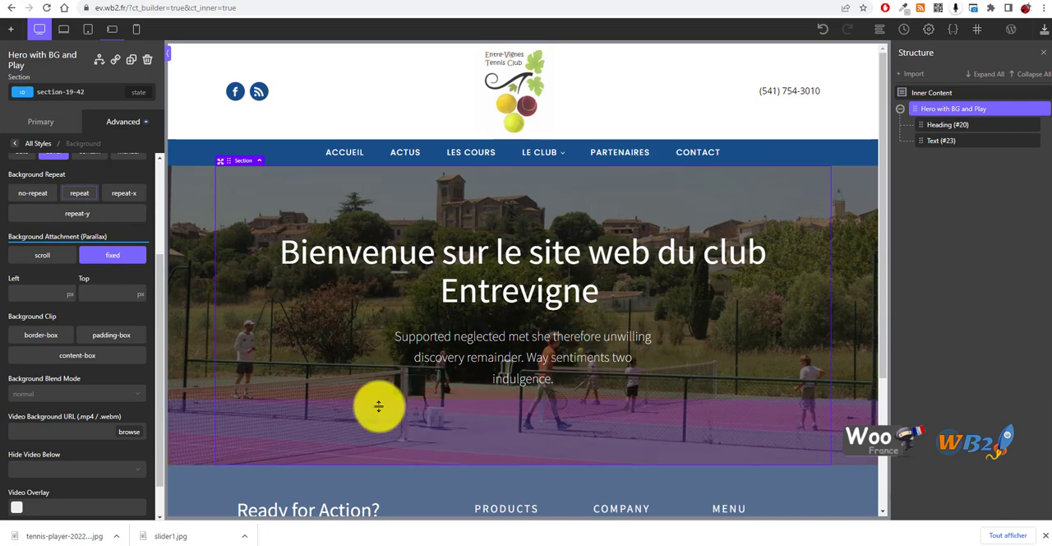
scroll(338, 329, "down", 3)
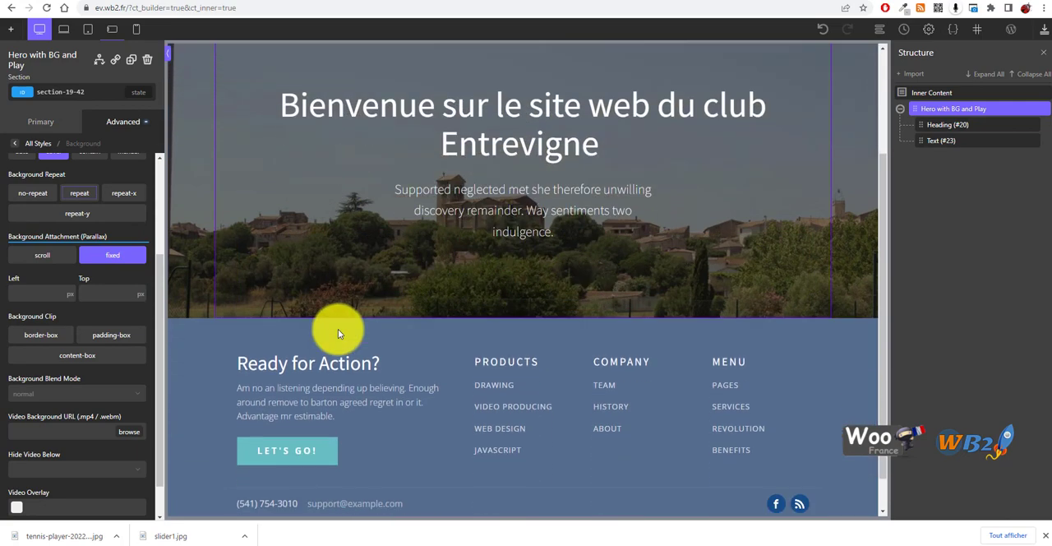
scroll(354, 337, "up", 3)
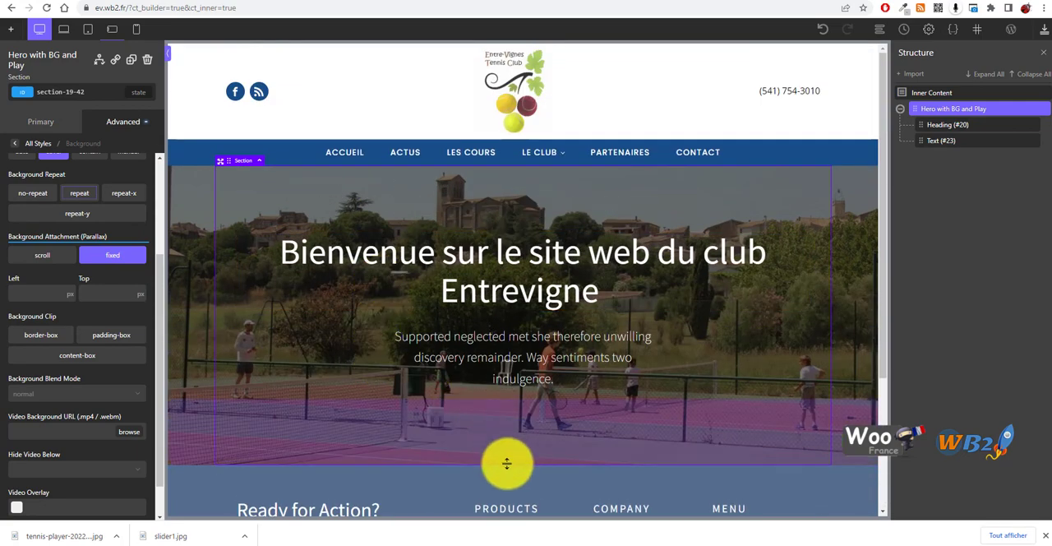
scroll(115, 366, "down", 1)
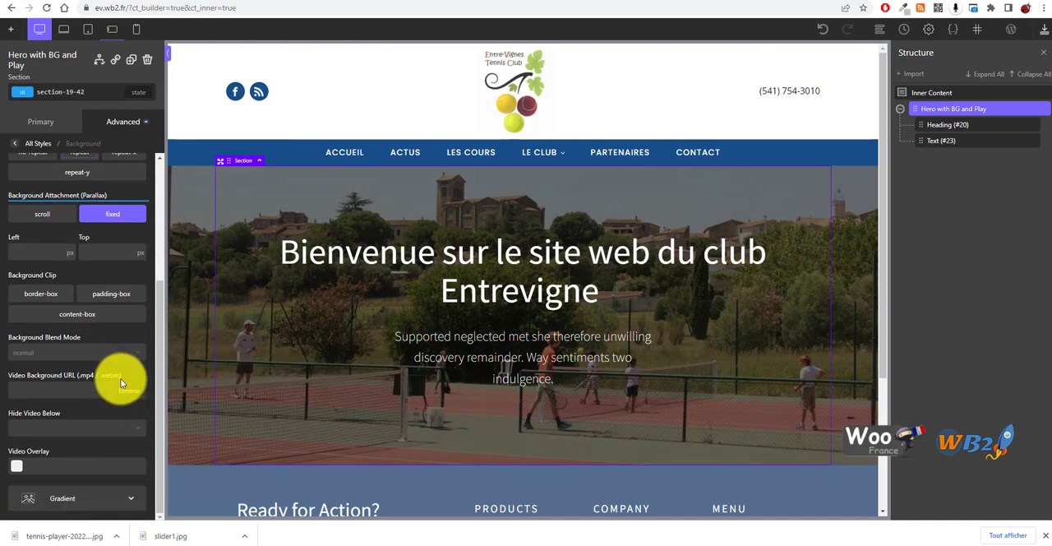
Look over the remaining background options, save the page and recheck the hero's parallax
scroll(428, 428, "down", 2)
scroll(444, 427, "up", 2)
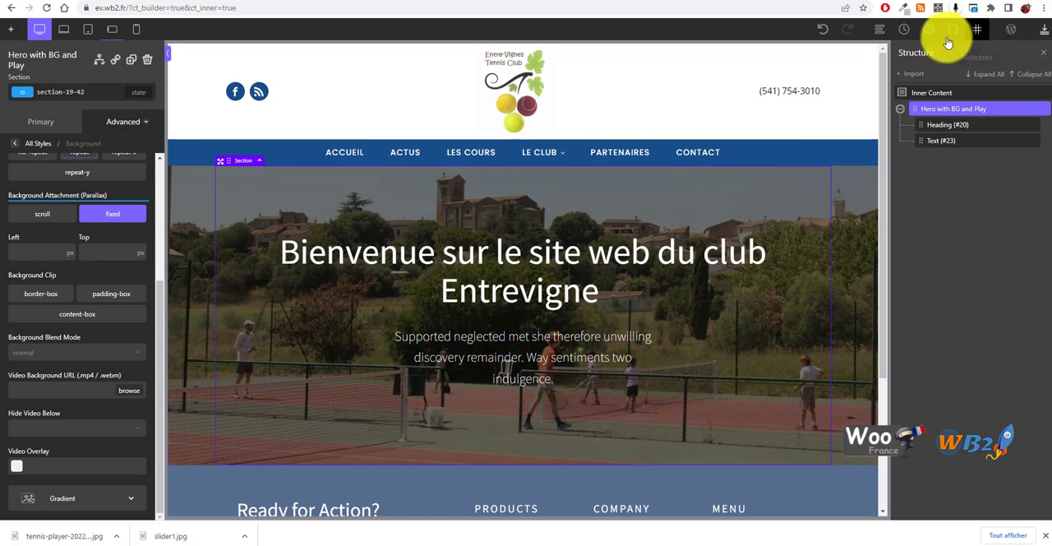
left_click(1042, 32)
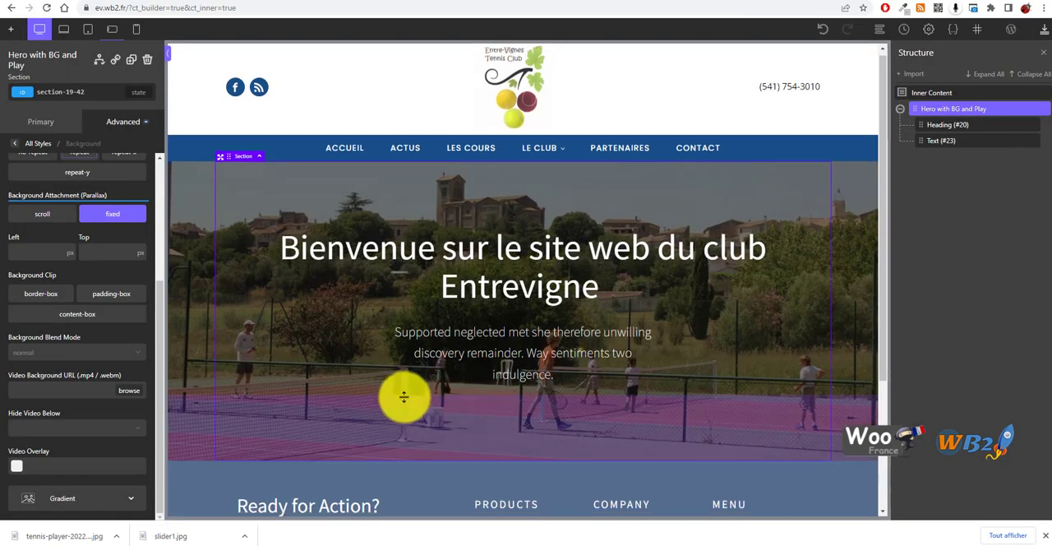
scroll(405, 392, "down", 3)
scroll(406, 394, "up", 3)
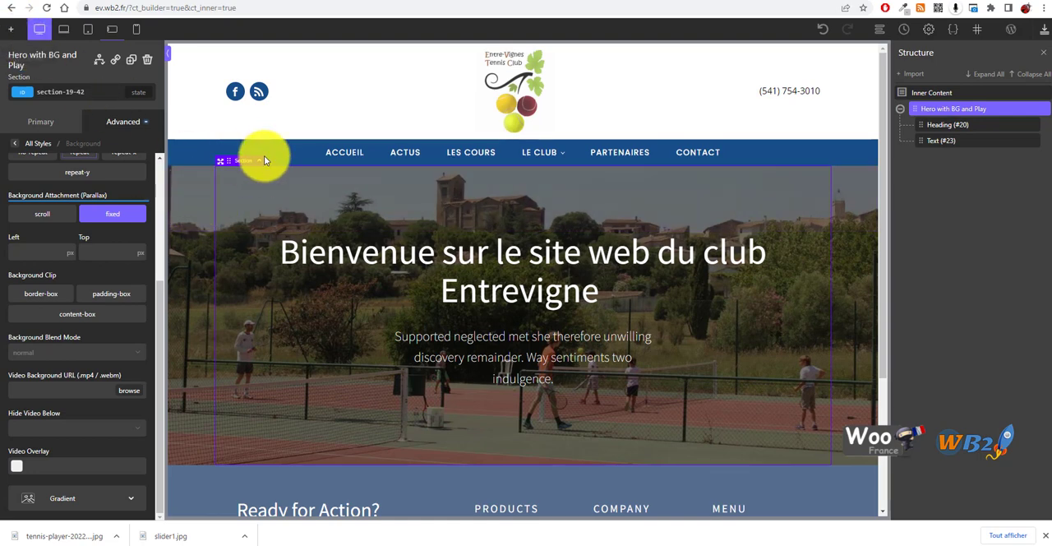
Add the Mansonry Blog Posts component from the Atomic library's Blog category below the hero section
left_click(224, 161)
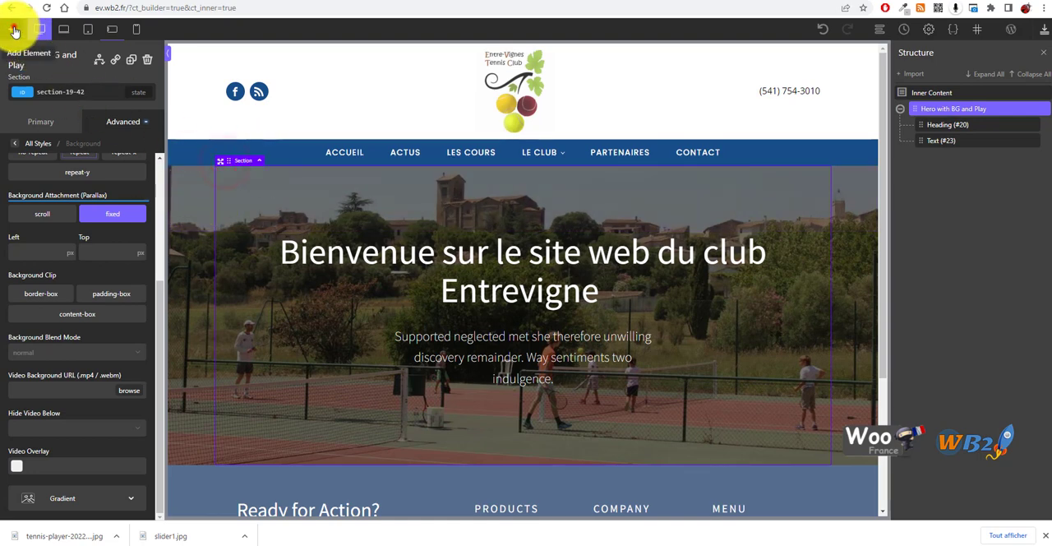
left_click(14, 31)
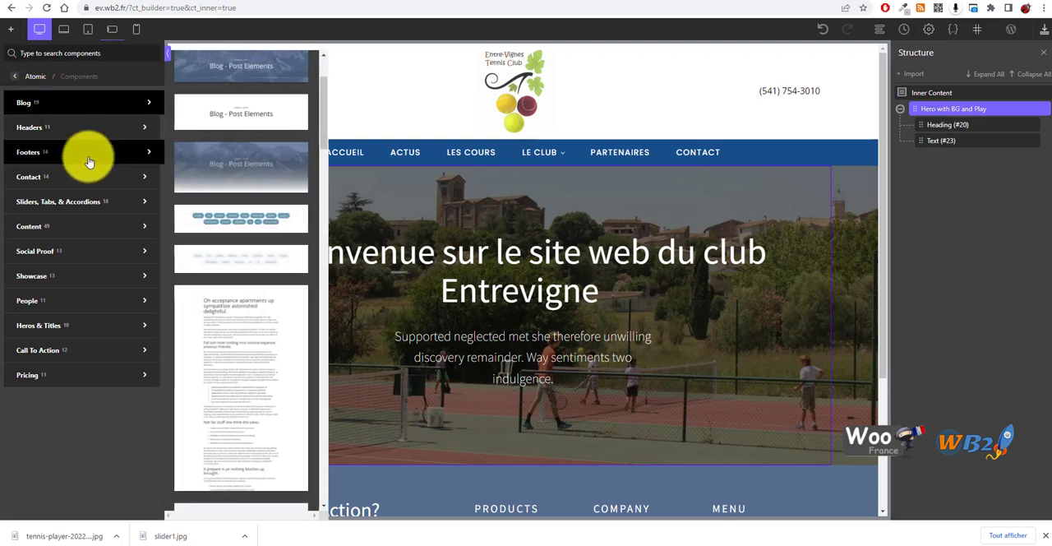
mouse_move(104, 113)
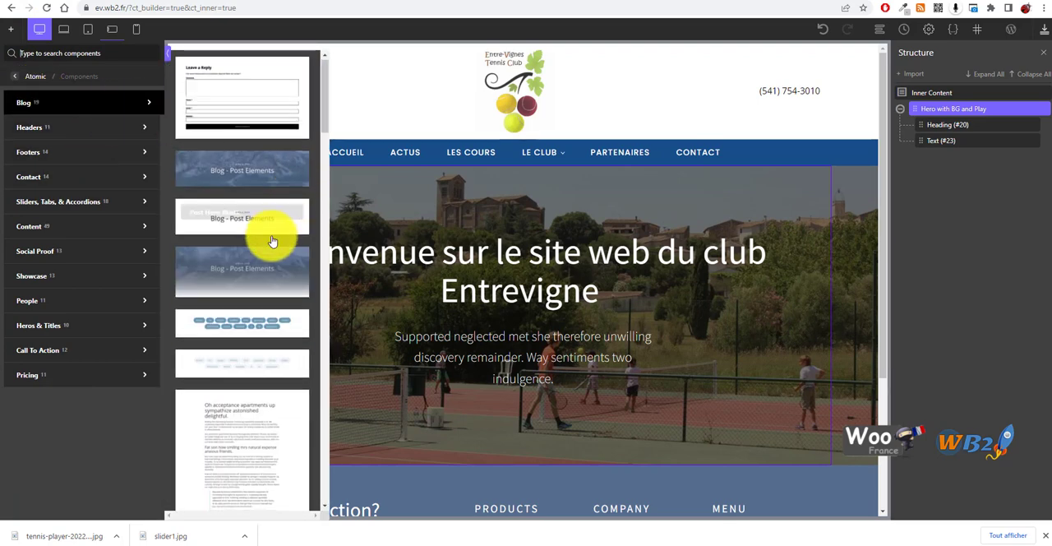
scroll(267, 242, "down", 3)
scroll(259, 337, "down", 3)
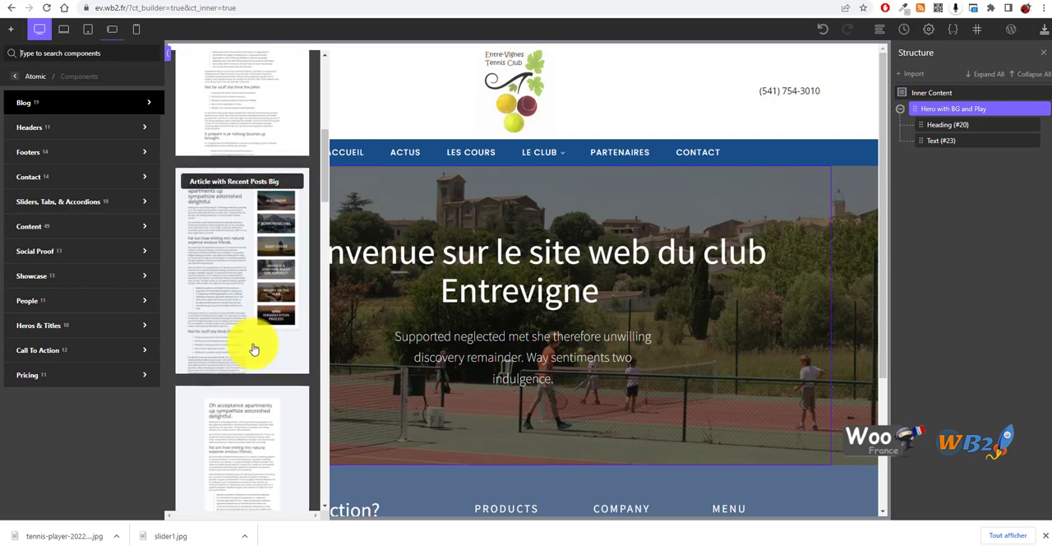
scroll(256, 349, "up", 1)
scroll(255, 349, "down", 4)
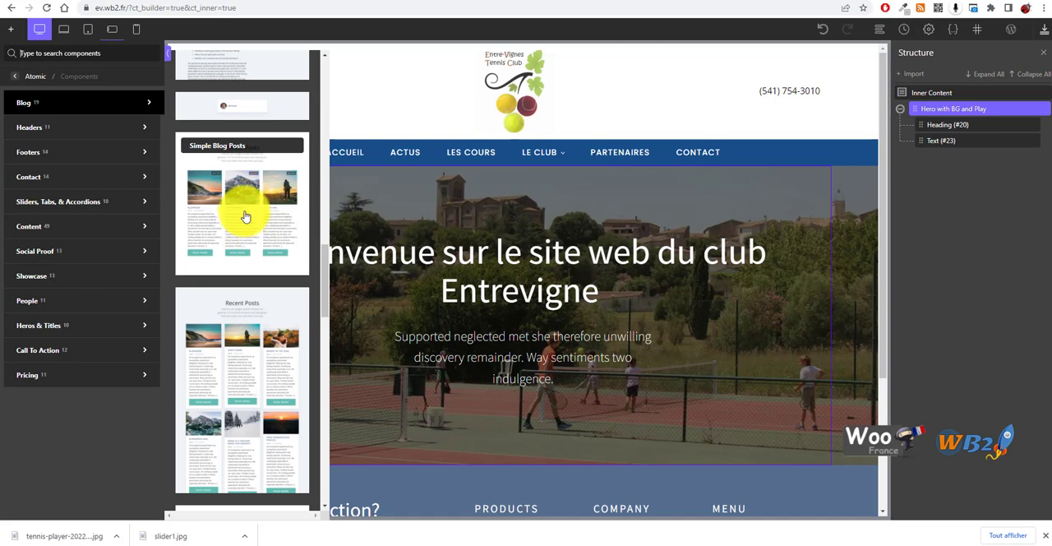
scroll(255, 362, "down", 3)
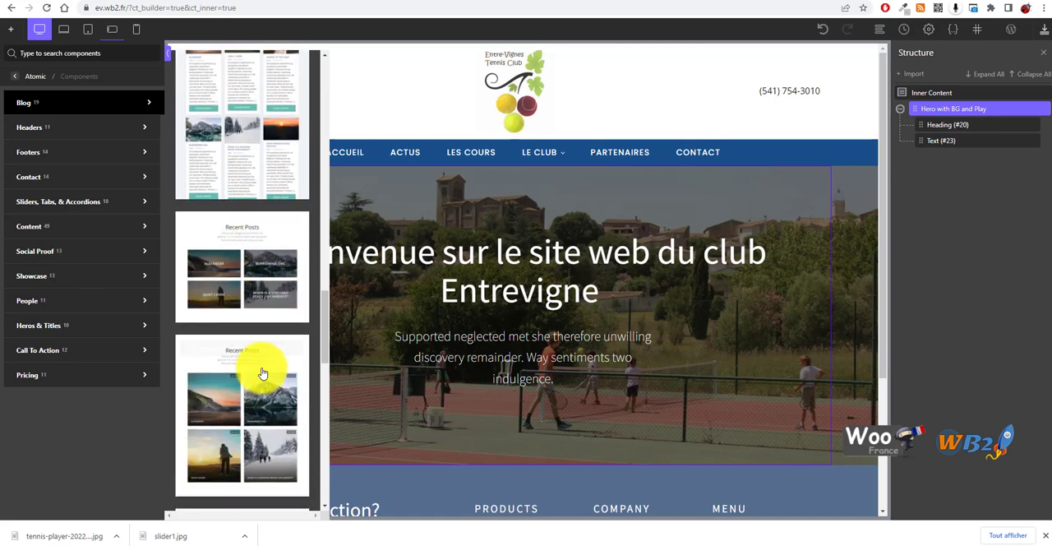
scroll(267, 354, "up", 2)
left_click(254, 277)
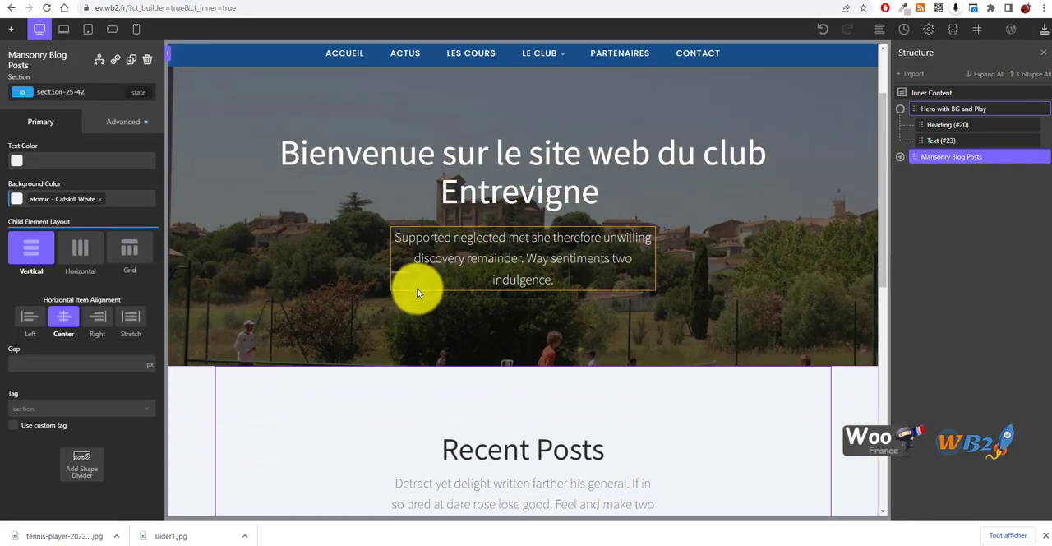
Review the blog posts section beneath the fixed hero background and save the page
scroll(419, 288, "down", 3)
scroll(247, 244, "up", 3)
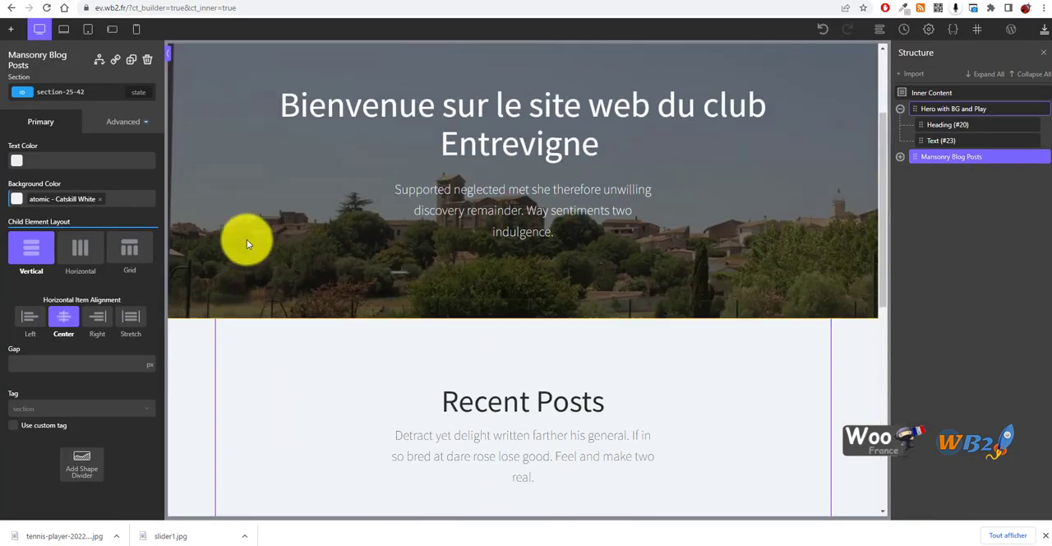
scroll(570, 295, "down", 6)
scroll(535, 344, "up", 5)
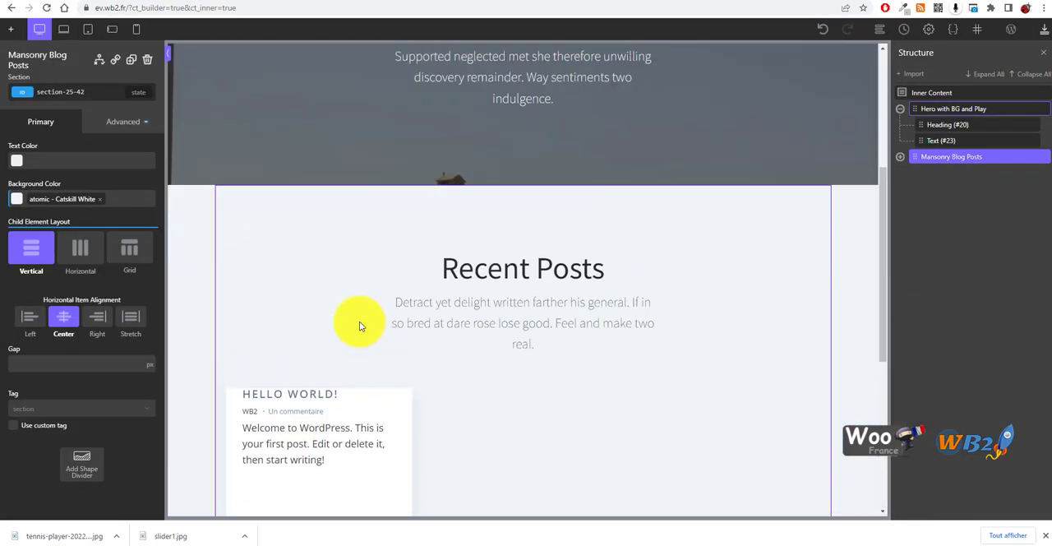
scroll(721, 291, "up", 5)
scroll(422, 305, "down", 5)
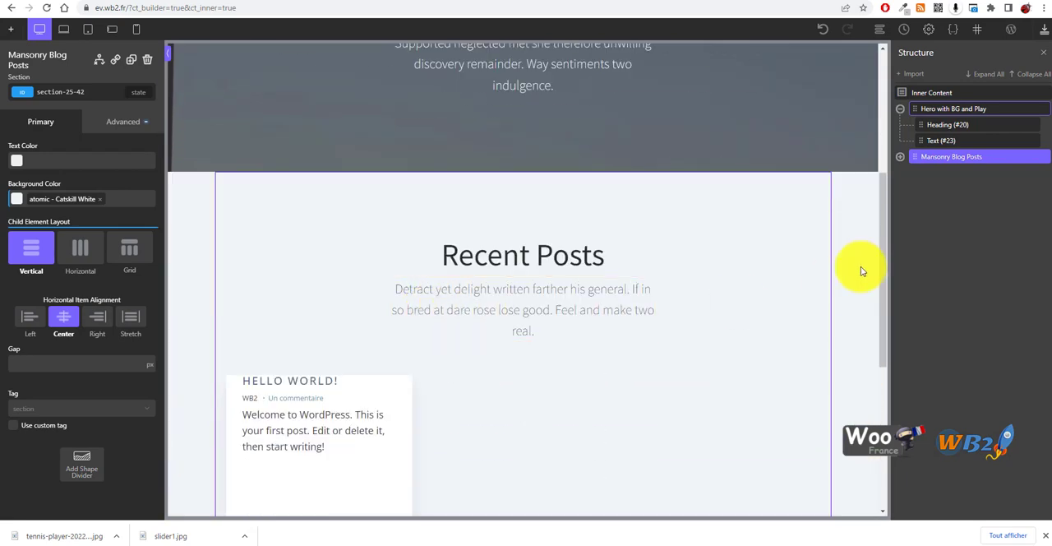
left_click(1044, 29)
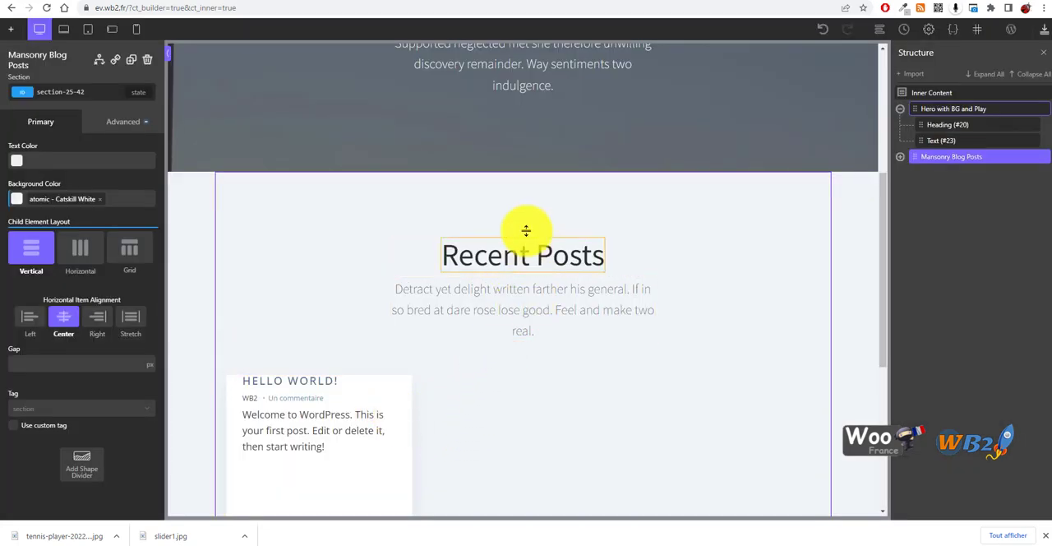
Reduce the top padding above the Recent Posts heading and check the spacing across the page
left_click_drag(529, 206, 545, 161)
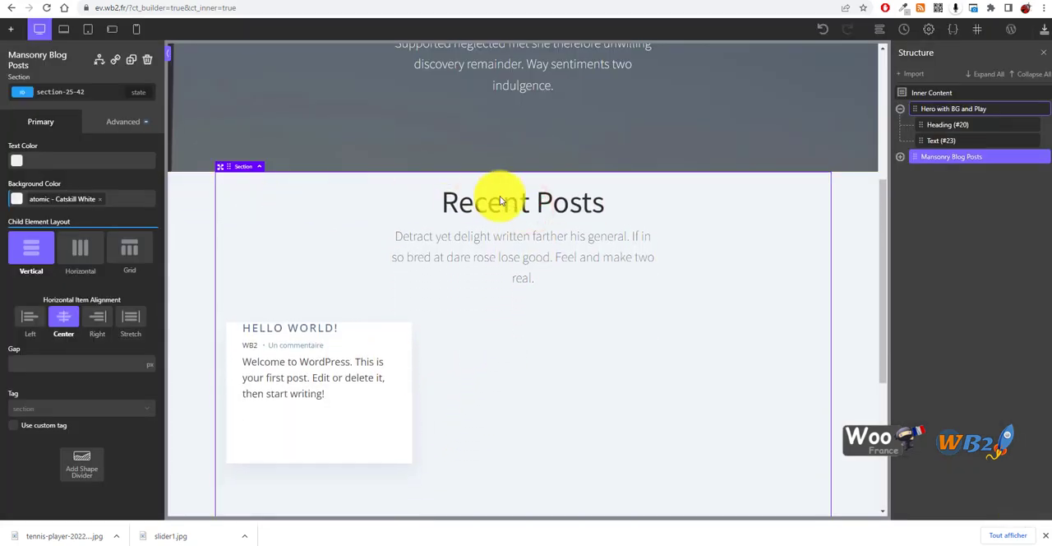
scroll(448, 271, "up", 5)
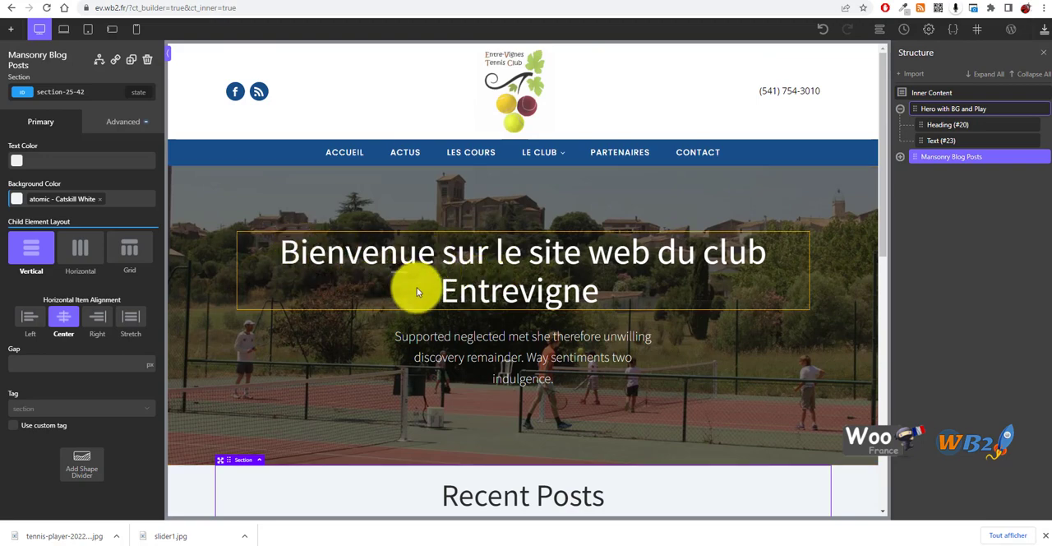
scroll(412, 313, "down", 3)
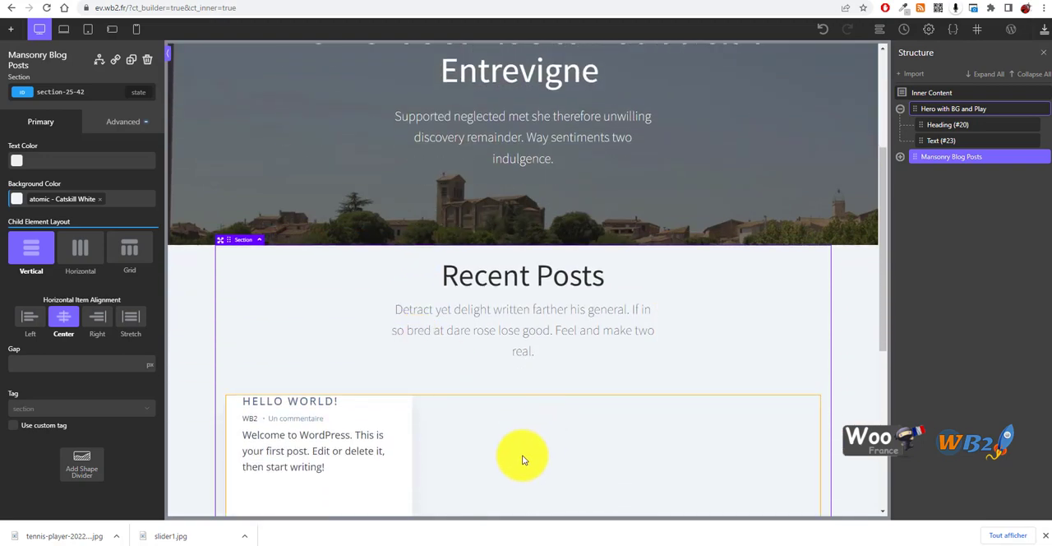
scroll(320, 415, "down", 2)
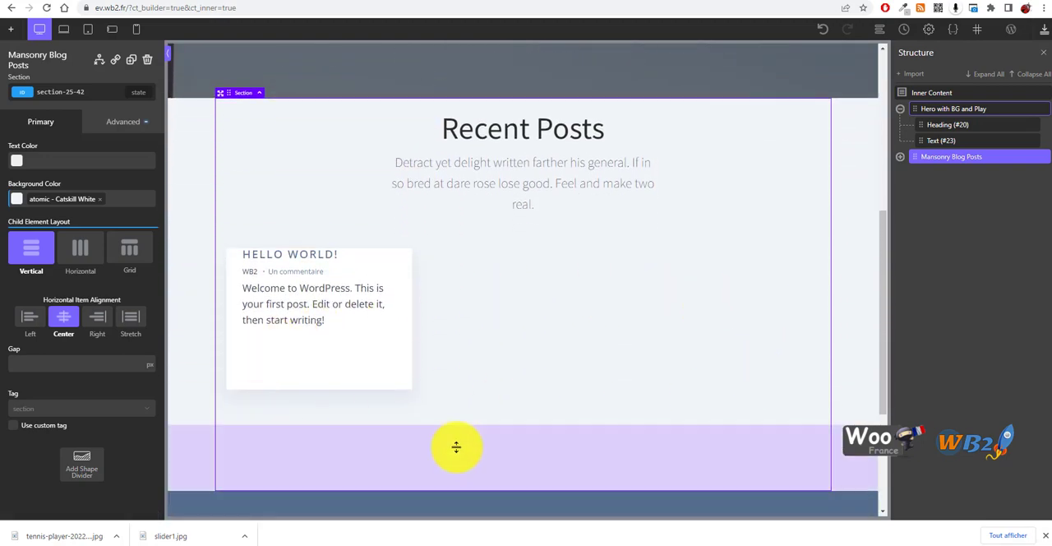
scroll(587, 411, "up", 5)
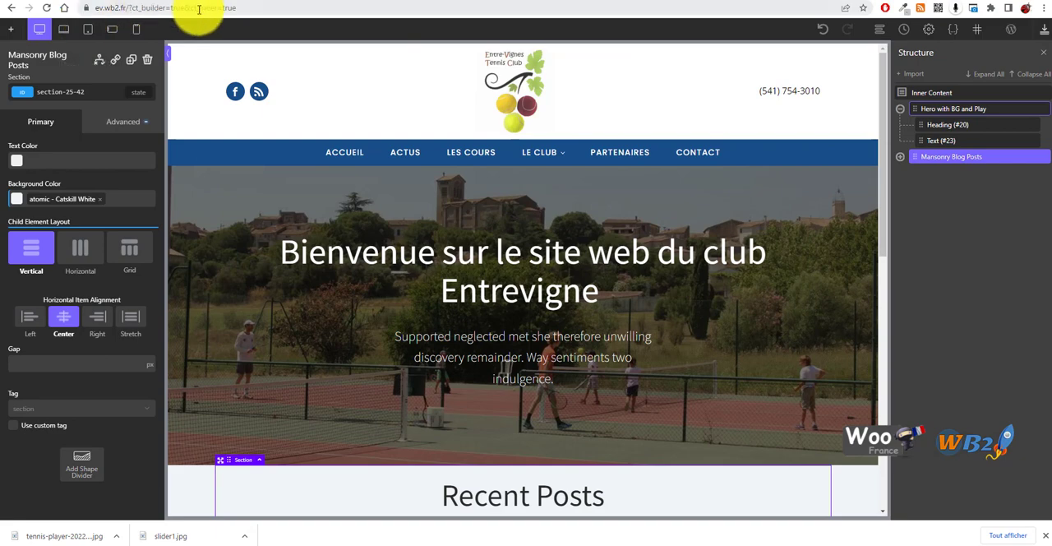
Switch to the Facebook browser tab and open the WordPress Templates page at ev.wb2.fr/wp-admin/edit.php?post_type=ct_template
left_click(730, 1)
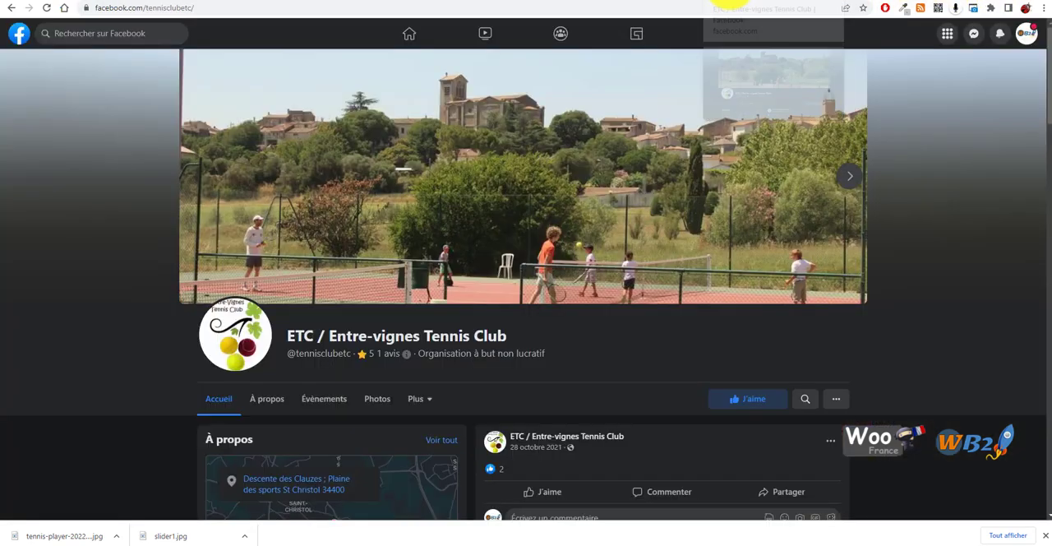
left_click(764, 6)
type("etc")
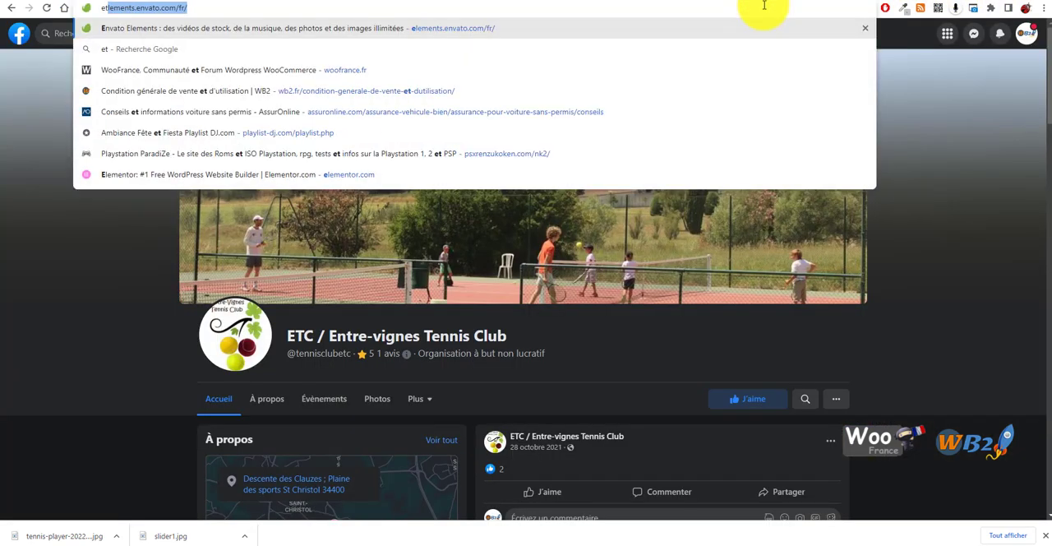
key("BackSpace")
key("BackSpace")
type("v")
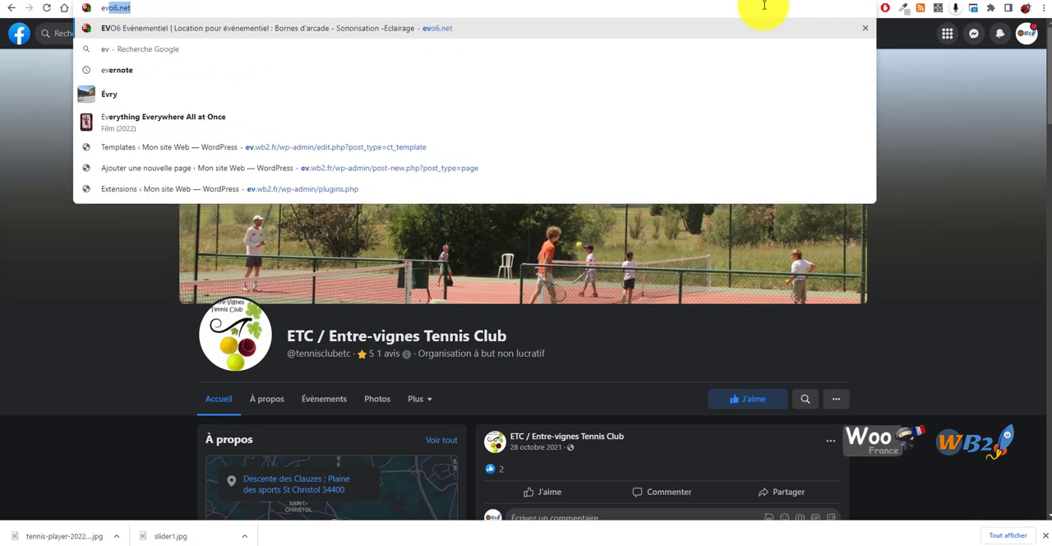
type(".w")
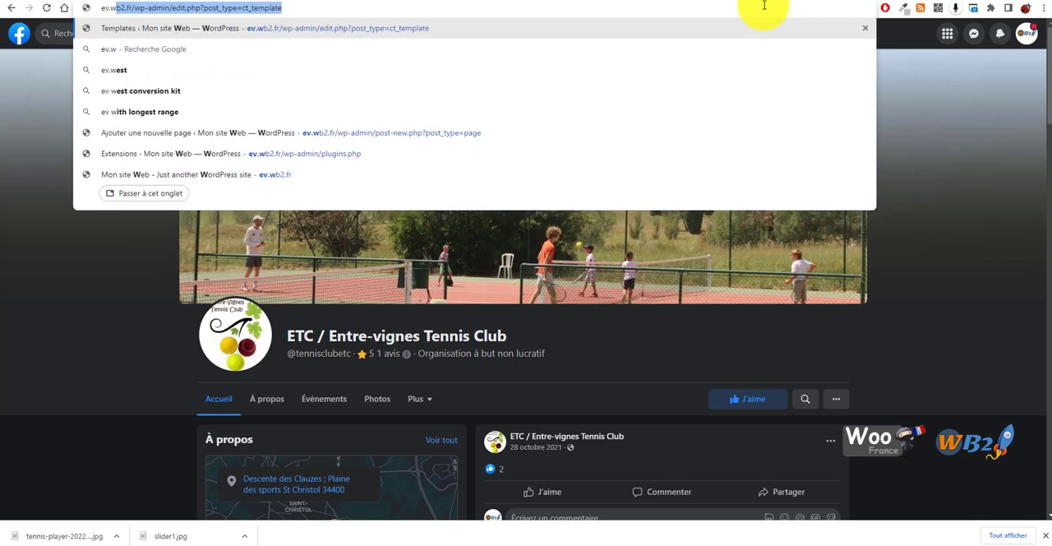
key("Right")
key("BackSpace")
key("BackSpace")
key("BackSpace")
key("BackSpace")
key("BackSpace")
key("BackSpace")
key("BackSpace")
key("BackSpace")
key("BackSpace")
key("BackSpace")
key("BackSpace")
key("BackSpace")
key("BackSpace")
key("BackSpace")
key("BackSpace")
key("BackSpace")
key("BackSpace")
key("BackSpace")
key("BackSpace")
key("BackSpace")
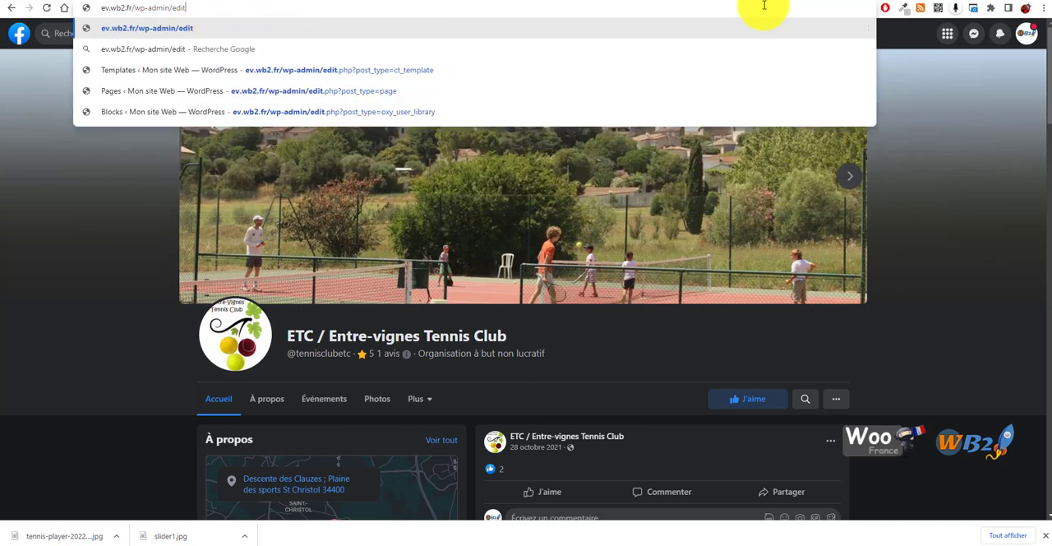
key("BackSpace")
key("BackSpace")
key("BackSpace")
key("BackSpace")
key("BackSpace")
key("BackSpace")
key("BackSpace")
key("BackSpace")
key("BackSpace")
key("BackSpace")
key("BackSpace")
key("BackSpace")
key("BackSpace")
key("BackSpace")
key("BackSpace")
key("Down")
key("Return")
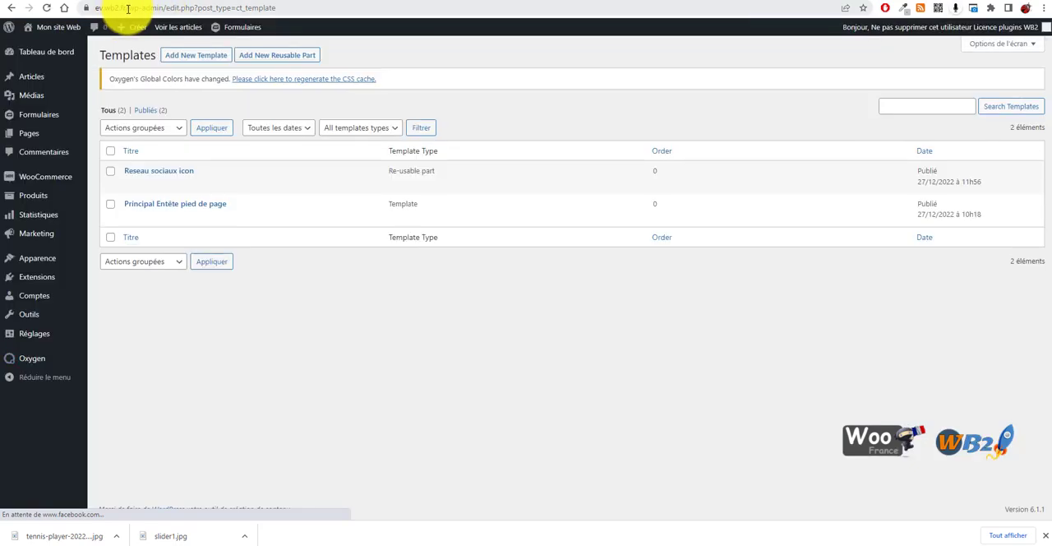
Visit the live site from the WordPress dashboard and check the hero's parallax and the Recent Posts section
left_click(43, 49)
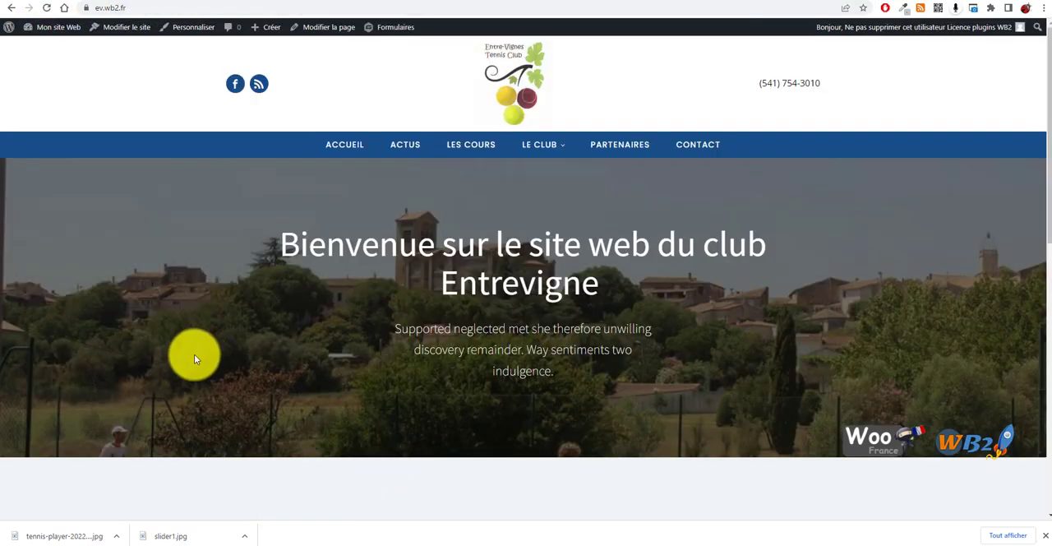
scroll(535, 282, "down", 3)
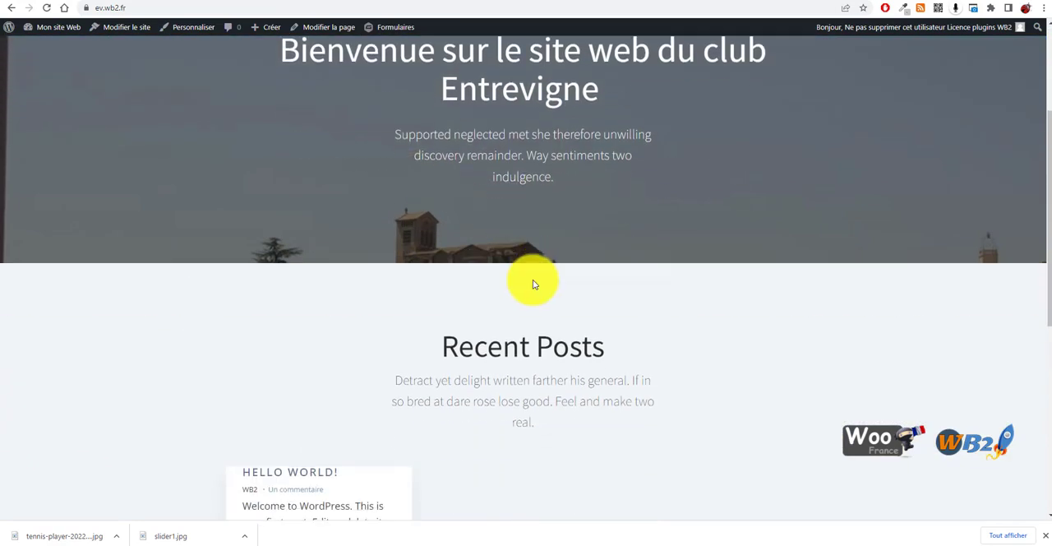
scroll(494, 271, "up", 3)
scroll(329, 337, "down", 3)
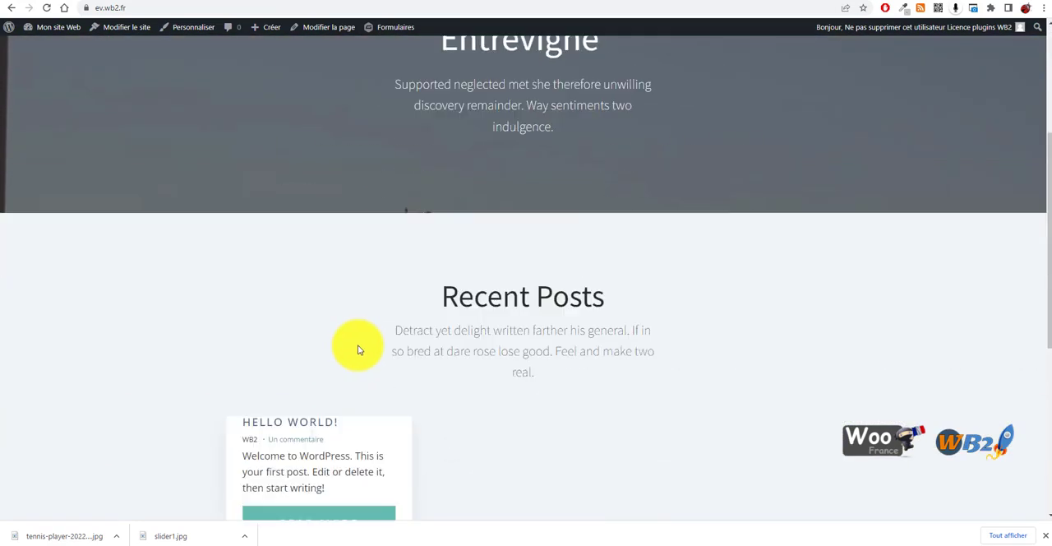
Check on the live homepage how the hero background moves above the Recent Posts section
scroll(362, 321, "up", 3)
scroll(633, 385, "down", 3)
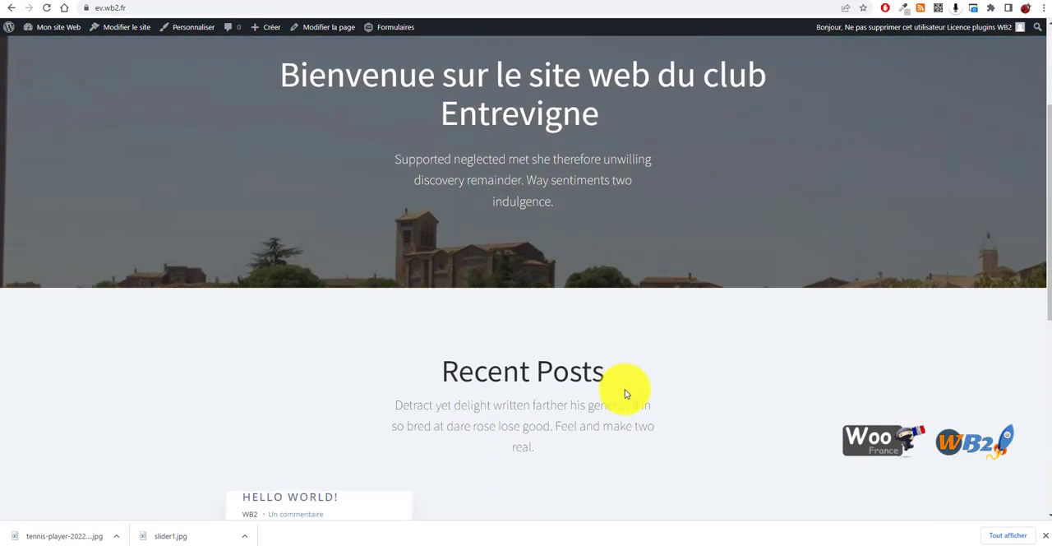
scroll(618, 387, "up", 3)
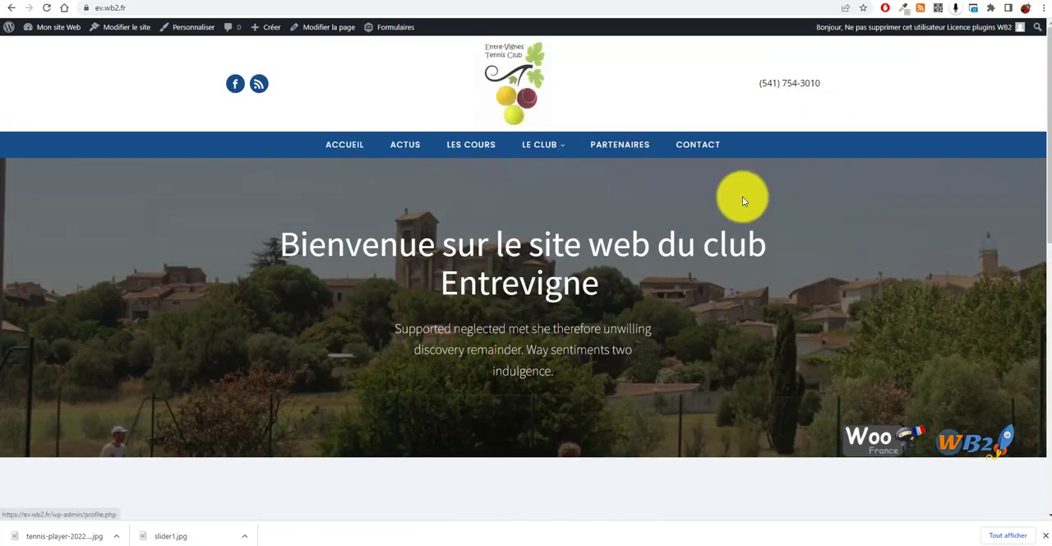
scroll(586, 305, "down", 2)
scroll(589, 311, "up", 2)
scroll(589, 307, "up", 1)
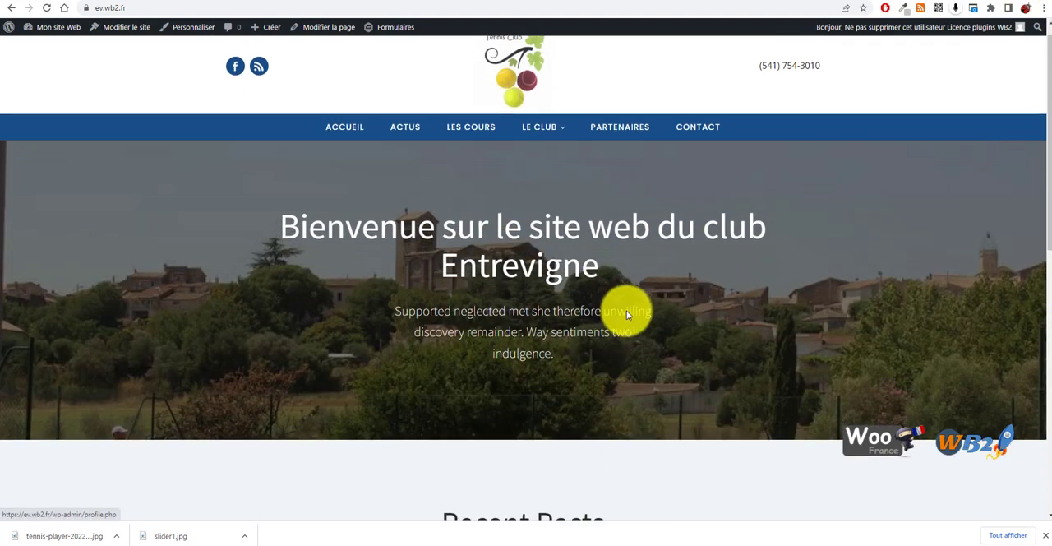
Increase the hero section's bottom padding to about 258 px in the Oxygen builder and save the page
left_click(706, 2)
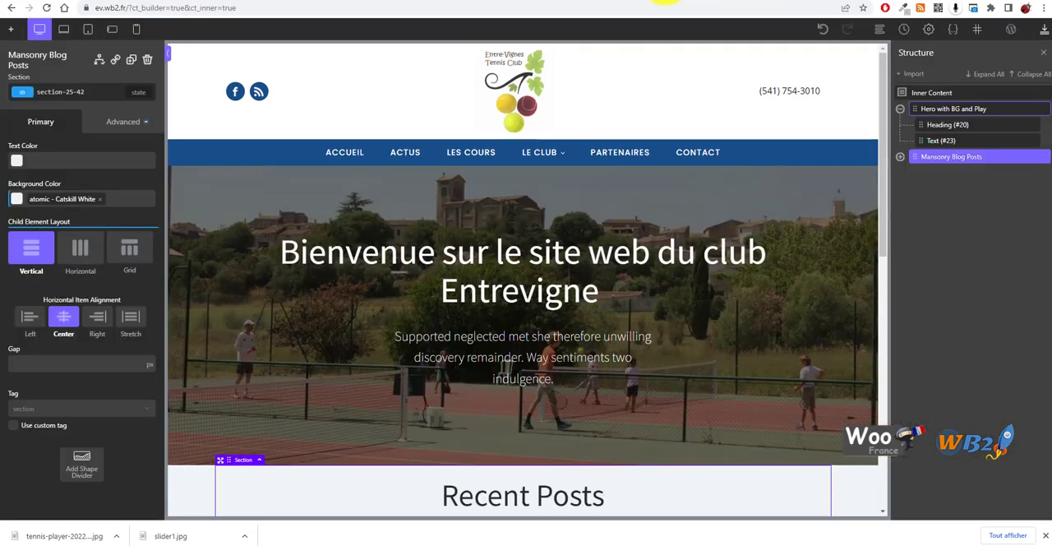
scroll(448, 346, "down", 2)
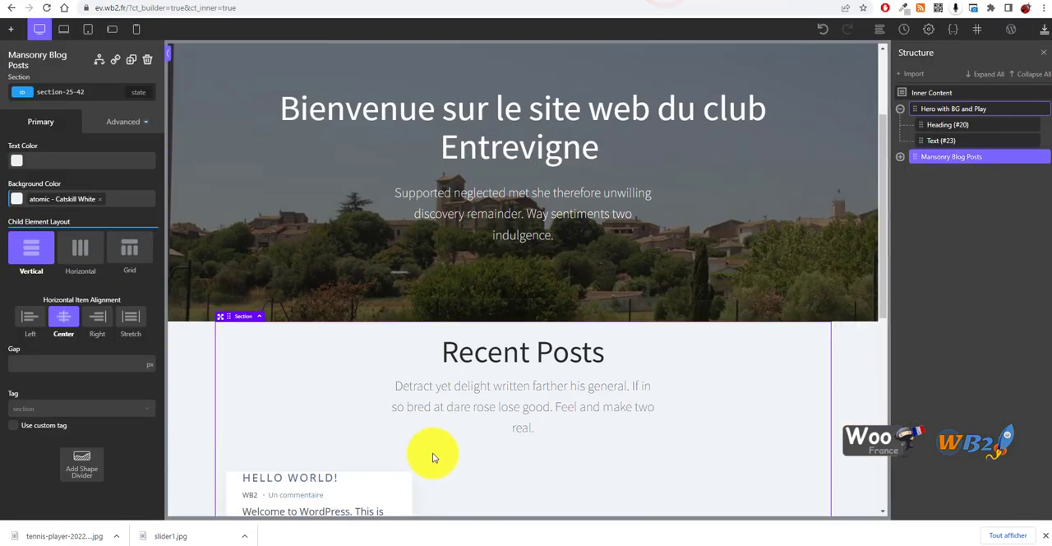
left_click(394, 314)
left_click(391, 306)
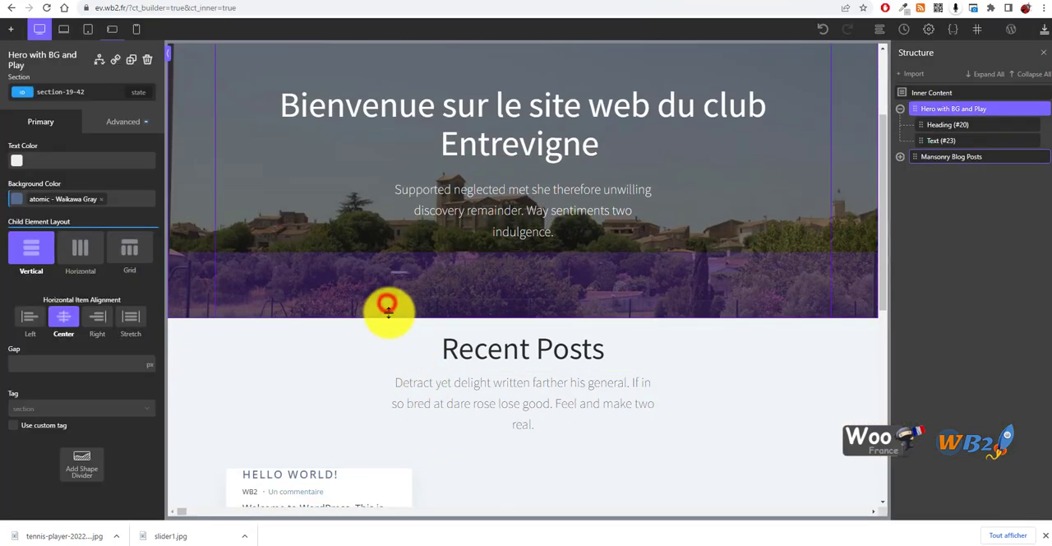
left_click_drag(387, 314, 386, 395)
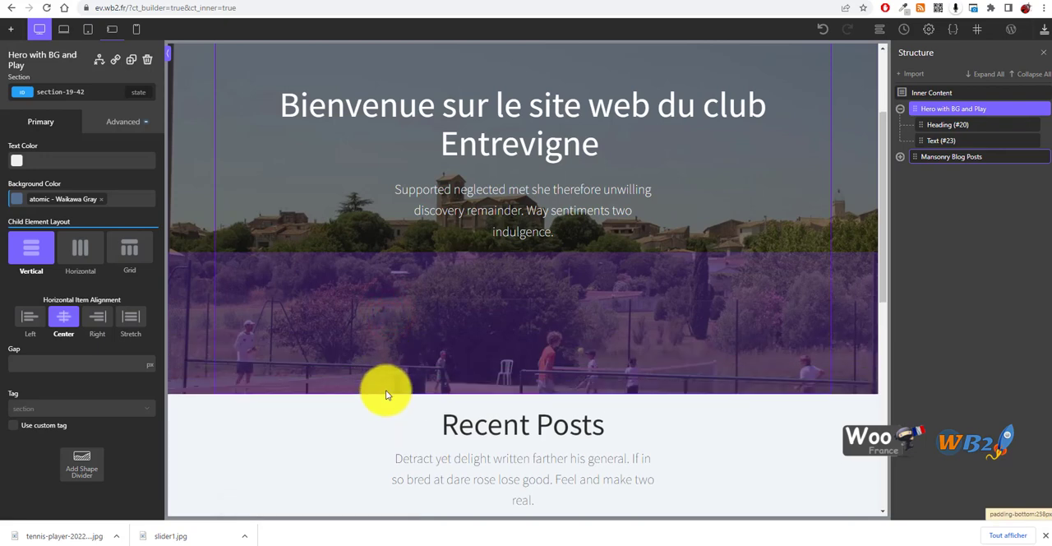
scroll(509, 362, "up", 2)
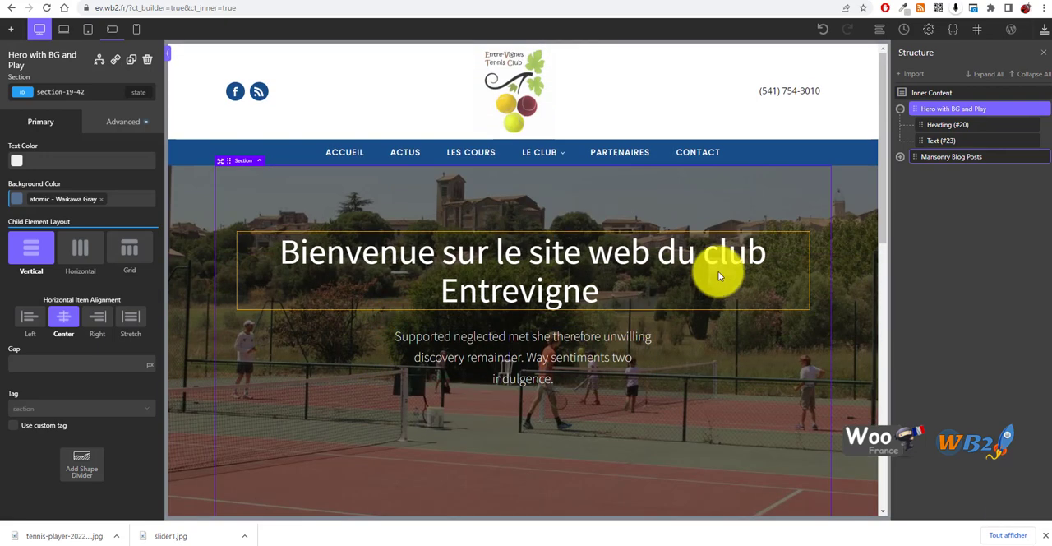
left_click(1045, 30)
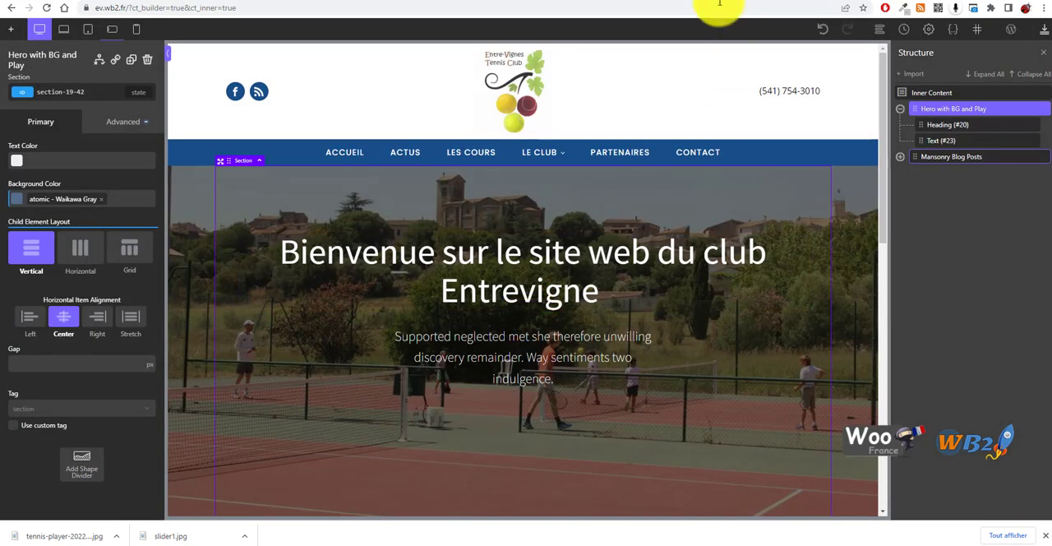
Reload the live homepage and check the taller hero and its spacing above Recent Posts
left_click(766, 1)
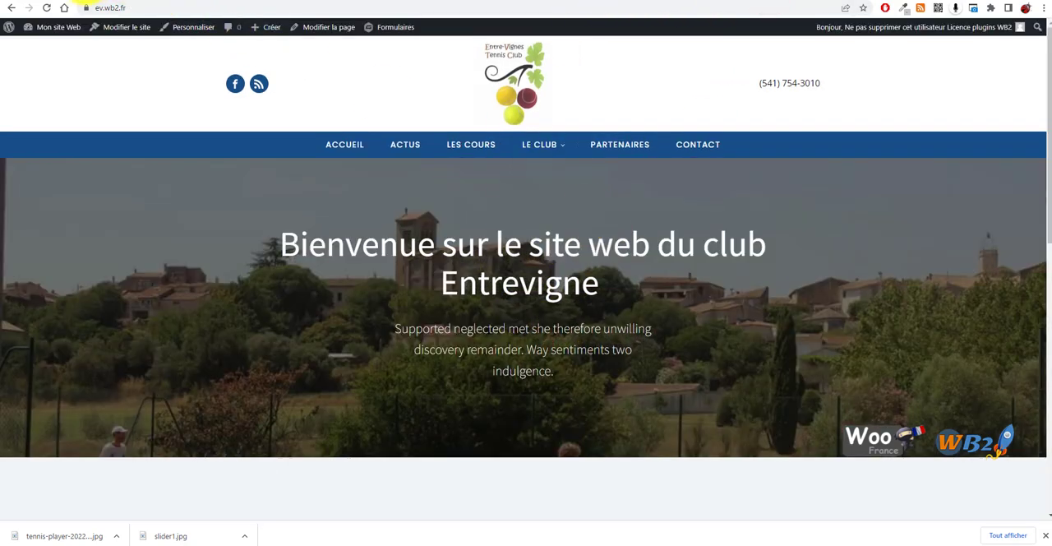
left_click(49, 10)
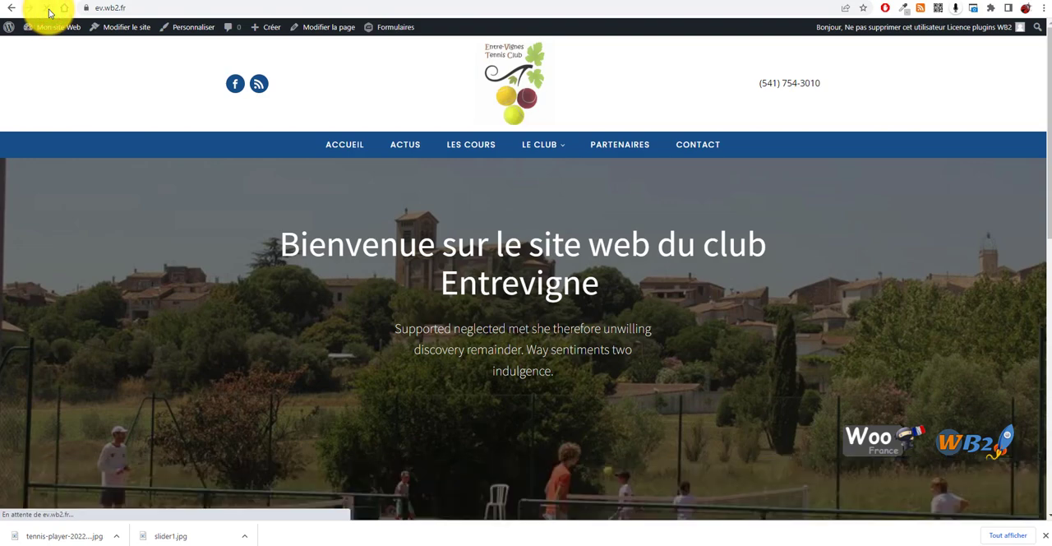
scroll(610, 260, "down", 3)
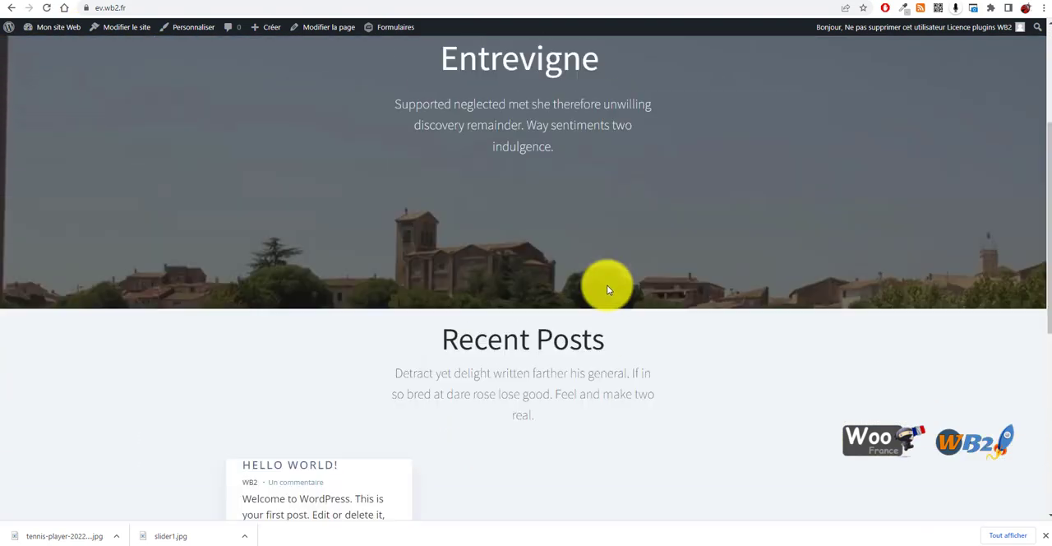
scroll(607, 284, "up", 3)
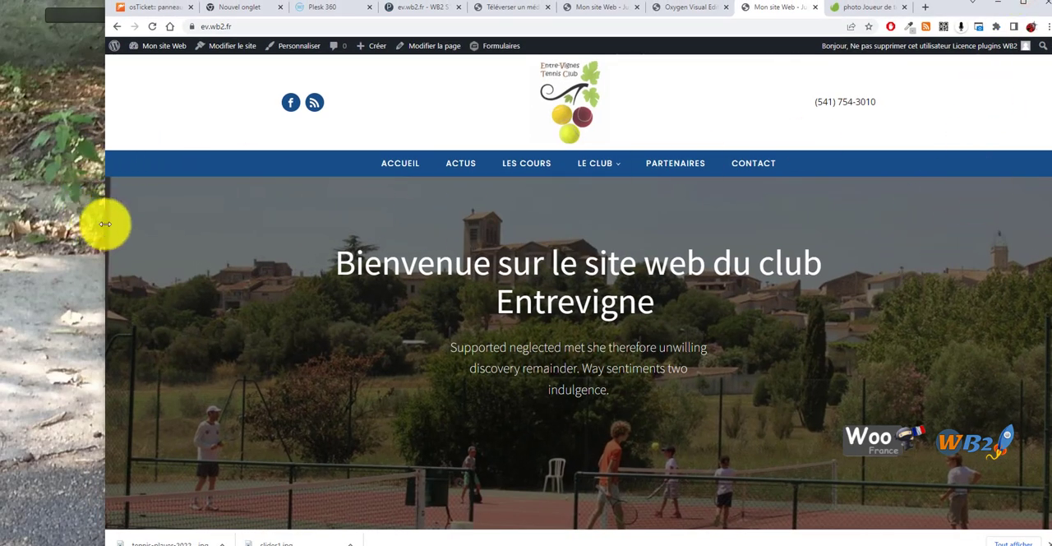
Widen and then maximize the browser window, checking the hero's layout and parallax on the live site
left_click_drag(102, 228, 9, 206)
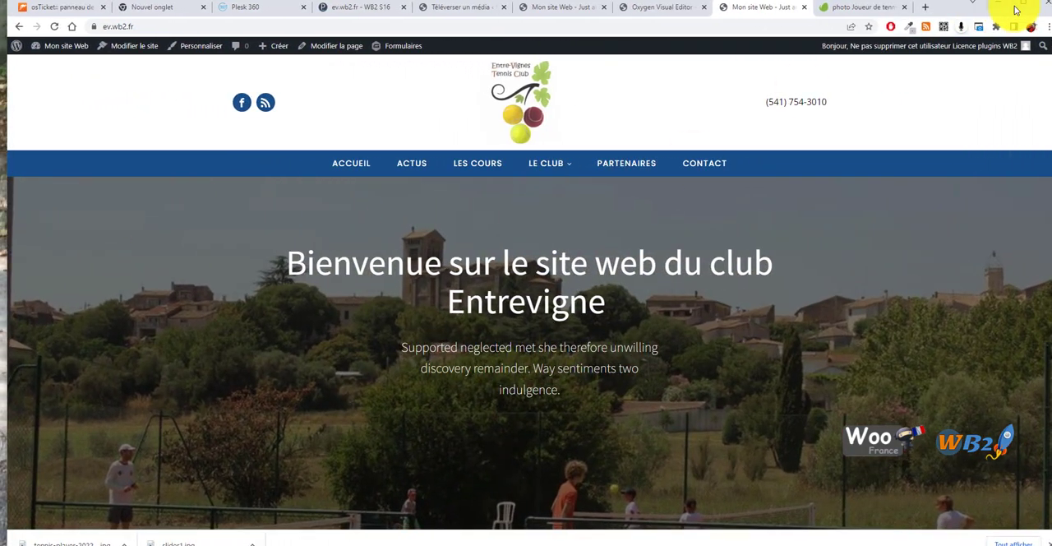
left_click(1020, 5)
scroll(535, 263, "down", 8)
scroll(497, 309, "up", 6)
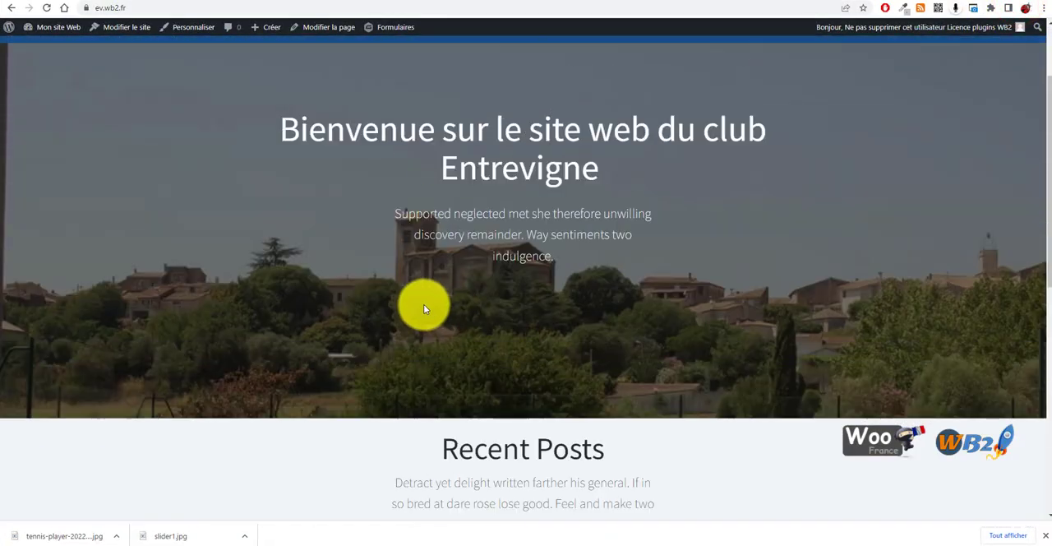
scroll(362, 313, "up", 2)
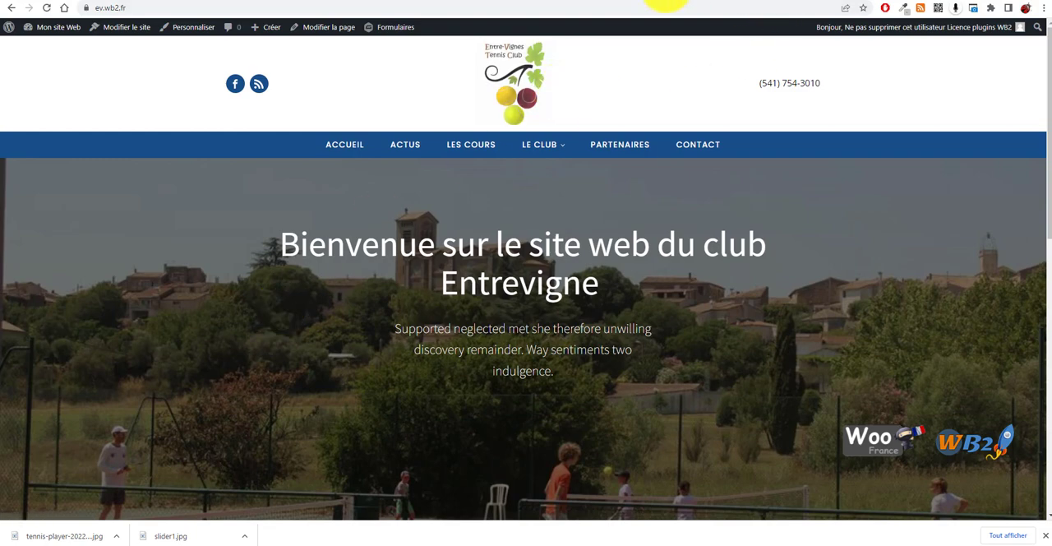
Go back from the builder to the WordPress Pages list and reopen the Accueil home page in Oxygen
left_click(658, 2)
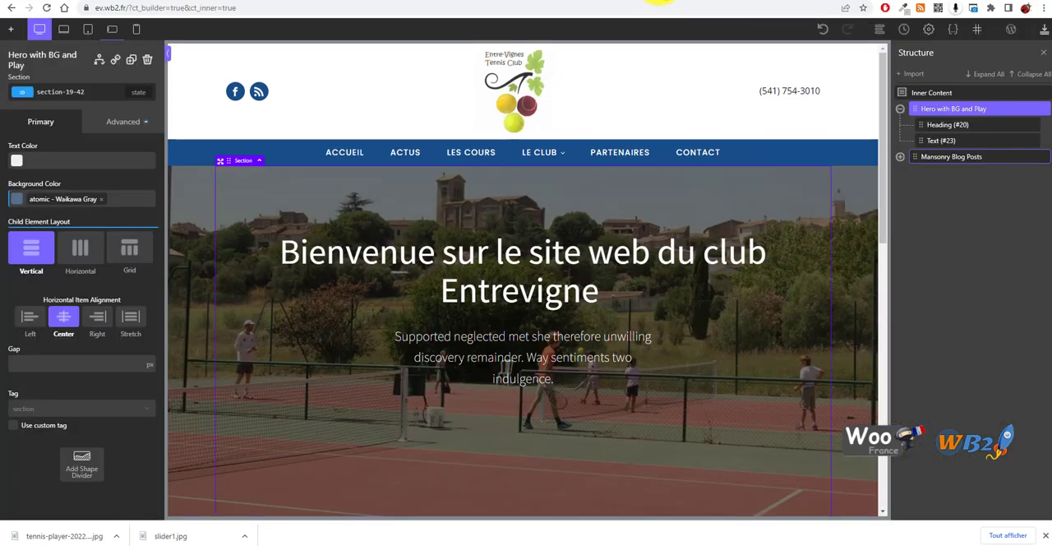
left_click(190, 243)
left_click(11, 7)
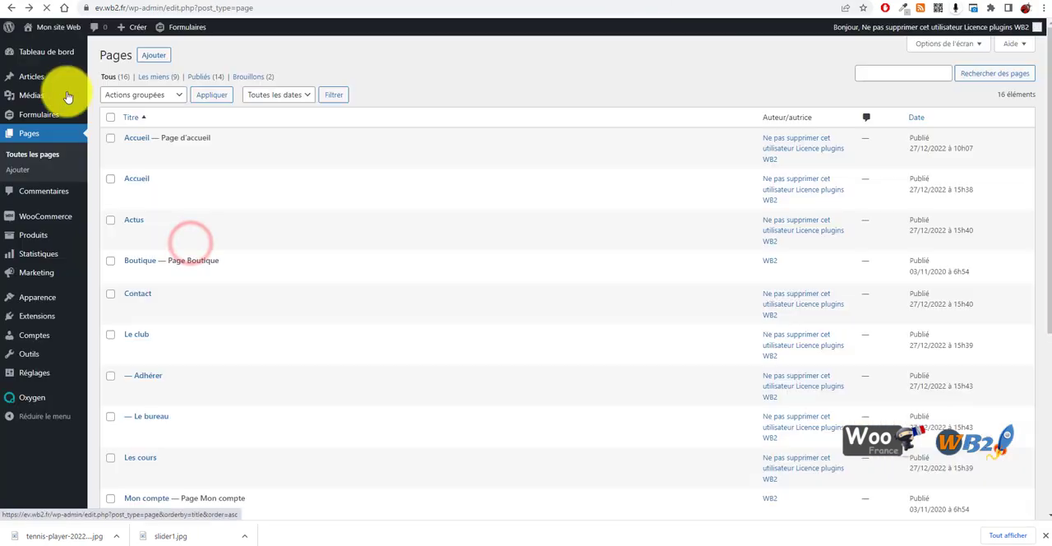
left_click(740, 2)
left_click(589, 1)
left_click(740, 2)
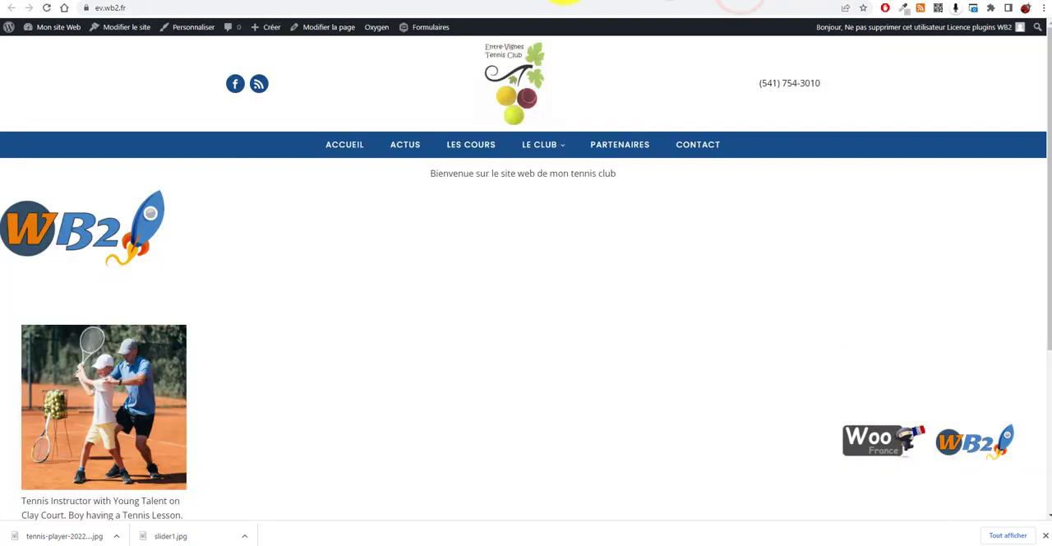
left_click(644, 2)
left_click(722, 3)
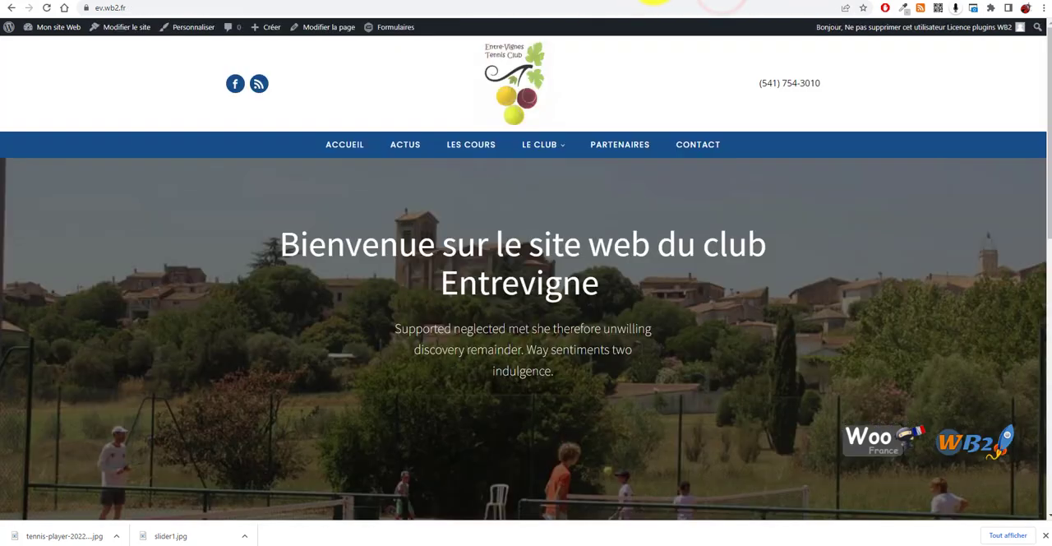
left_click(655, 2)
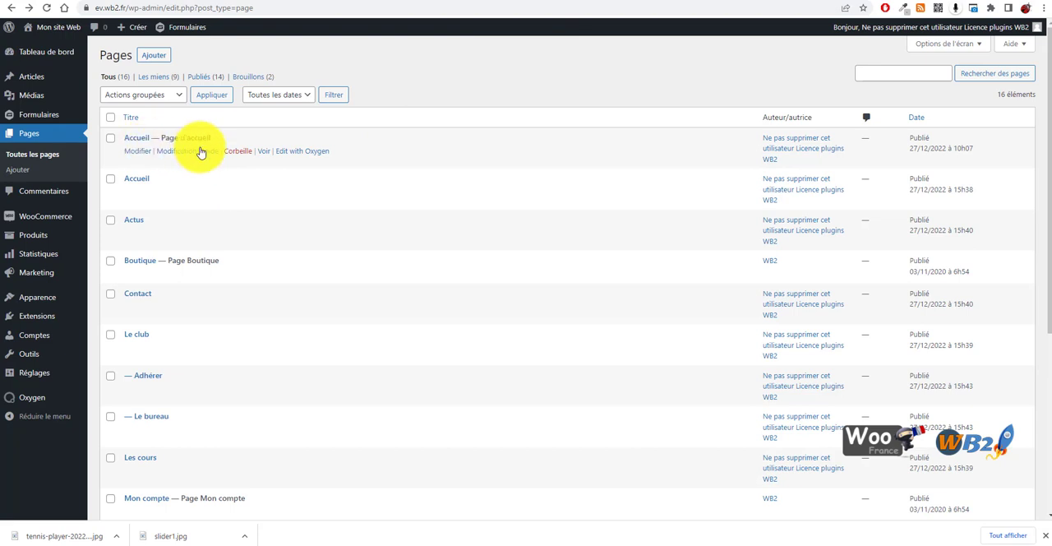
left_click(314, 151)
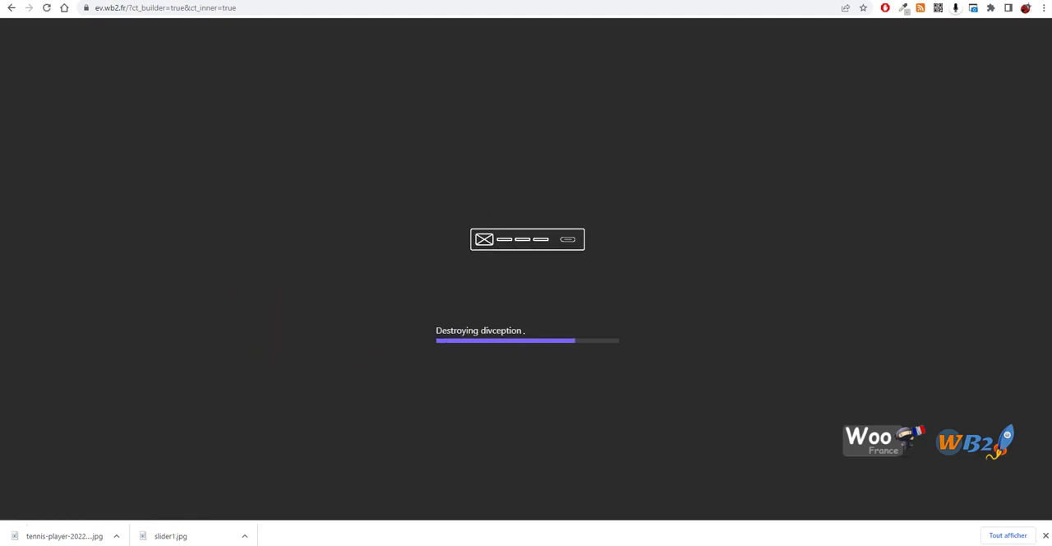
Replace the hero section's background image with the empty red tennis court photo from the media library
scroll(343, 323, "down", 5)
scroll(284, 327, "up", 5)
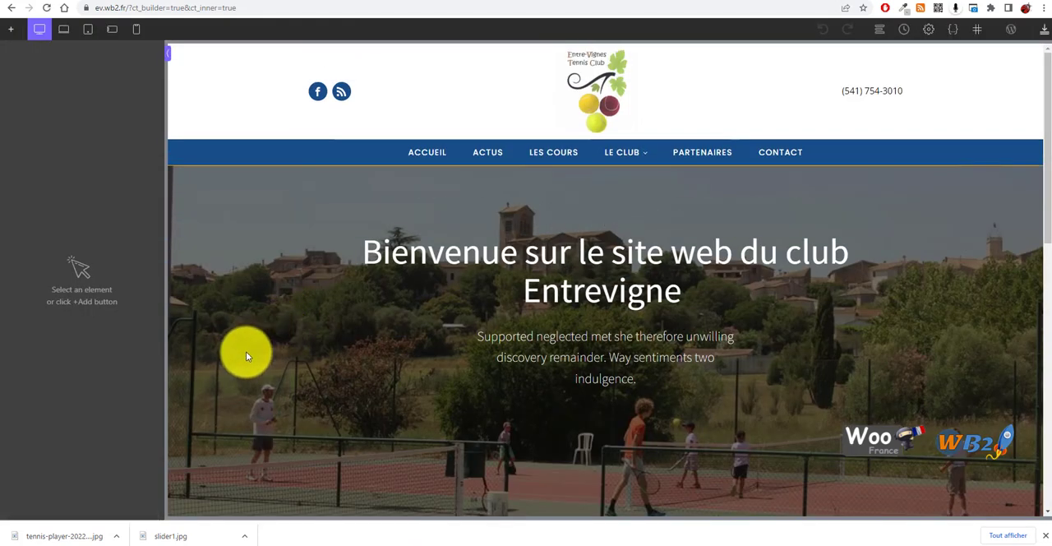
left_click(290, 342)
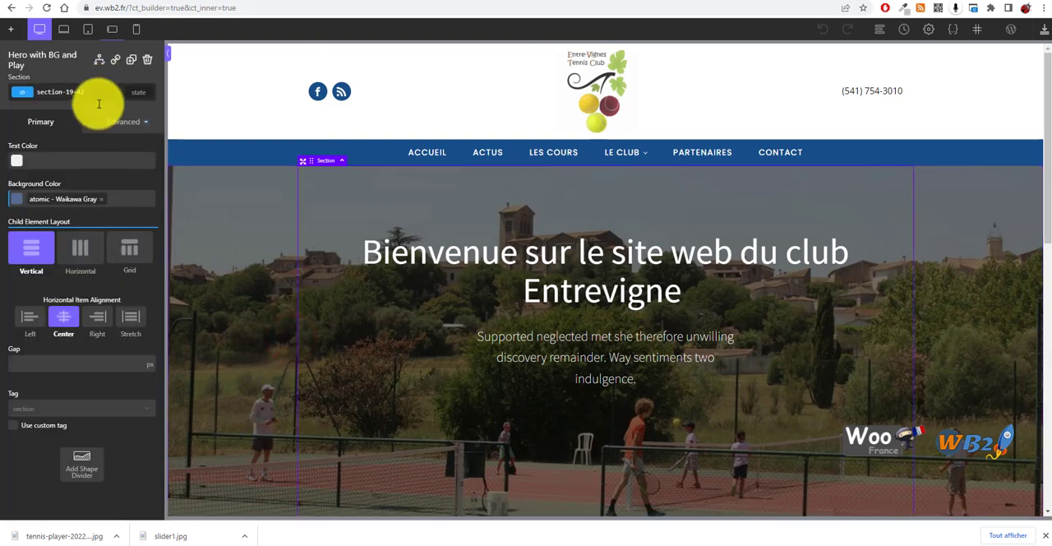
left_click(113, 123)
left_click(51, 150)
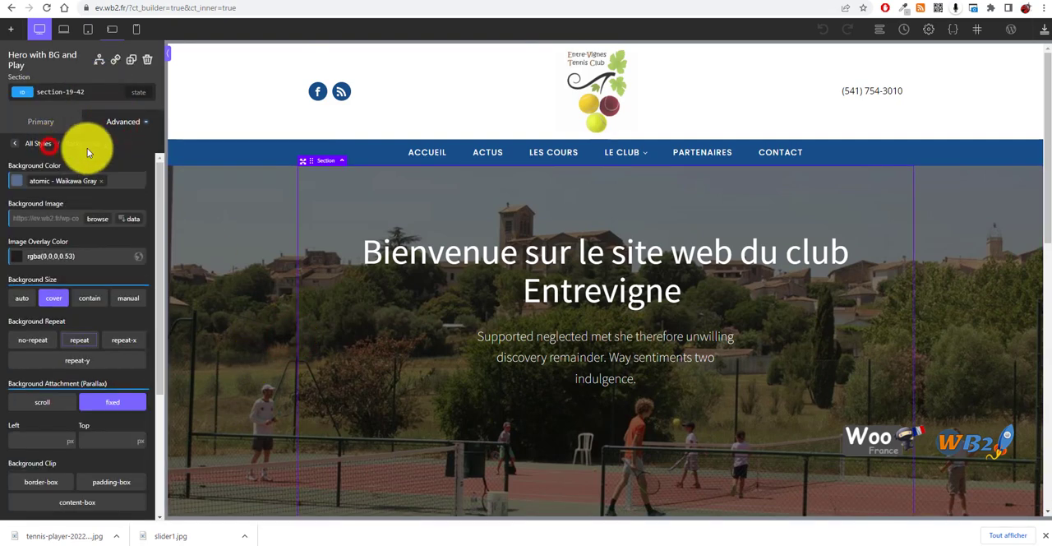
left_click(100, 221)
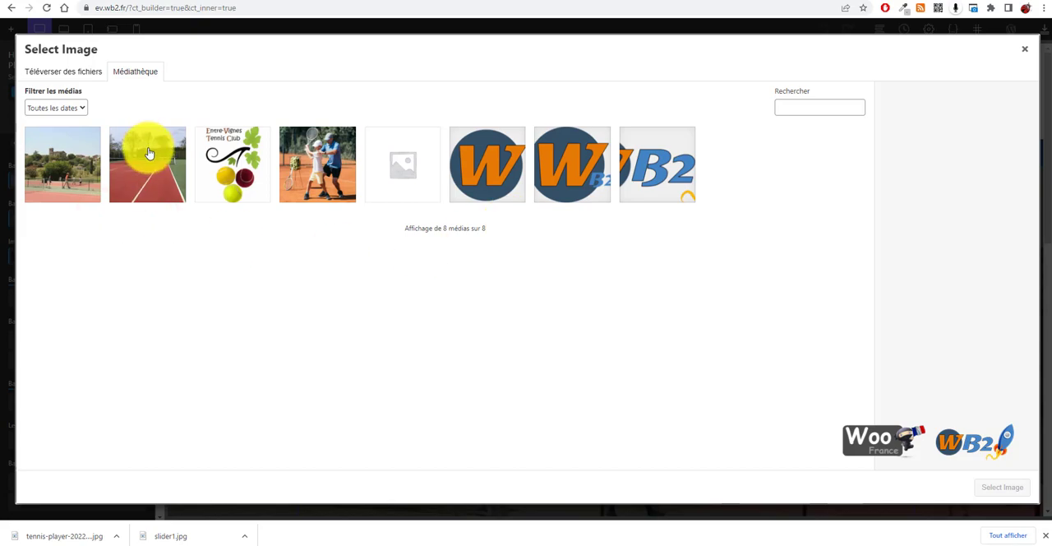
left_click(149, 154)
left_click(1000, 486)
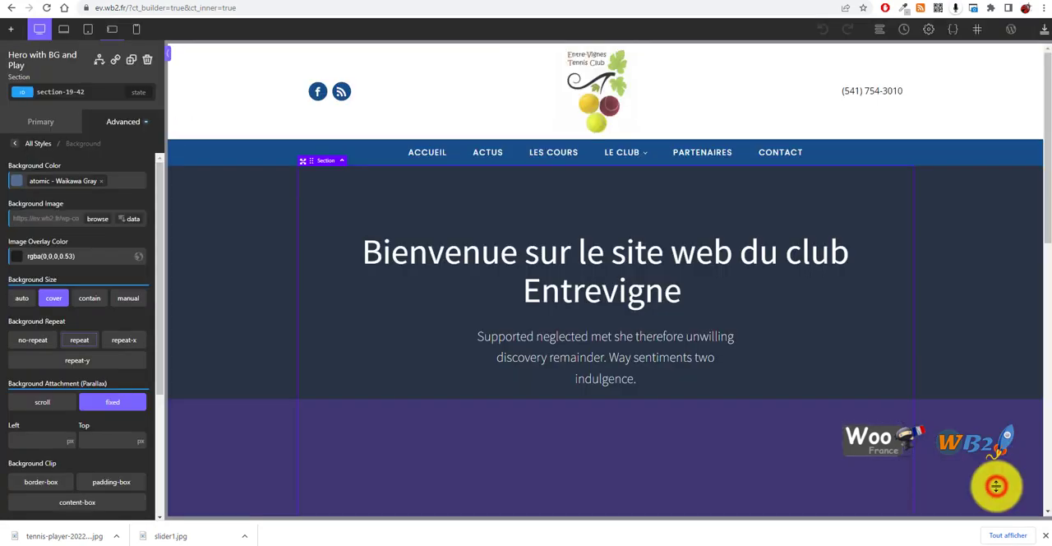
Review the tennis court background's parallax in the builder and save the page
scroll(247, 274, "down", 1)
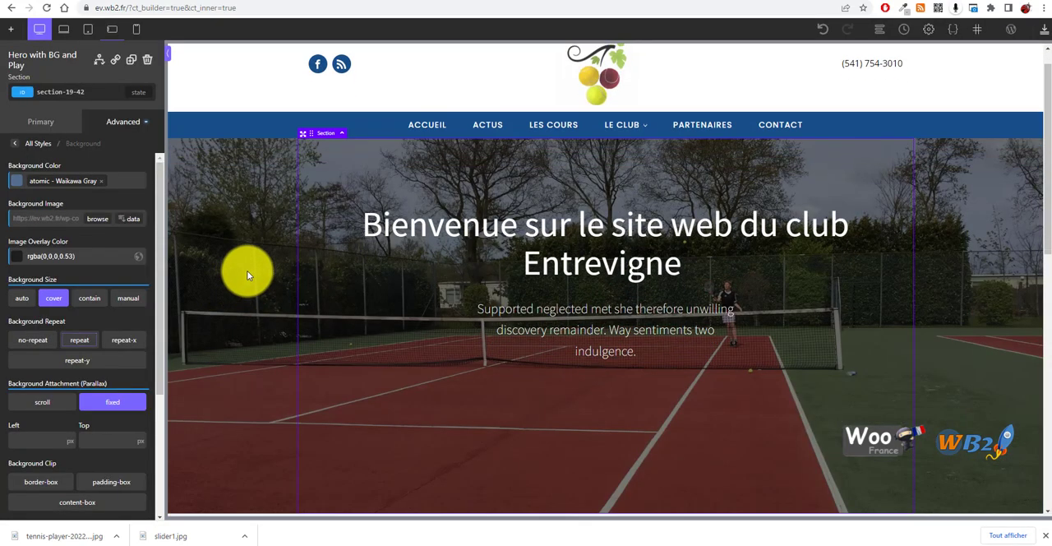
scroll(246, 284, "down", 5)
scroll(291, 204, "up", 6)
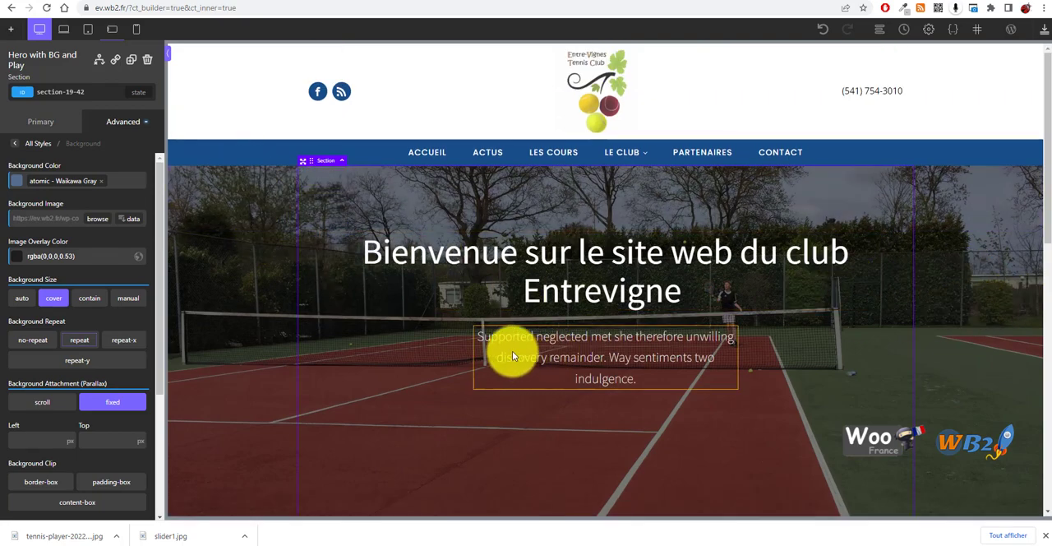
left_click(1046, 31)
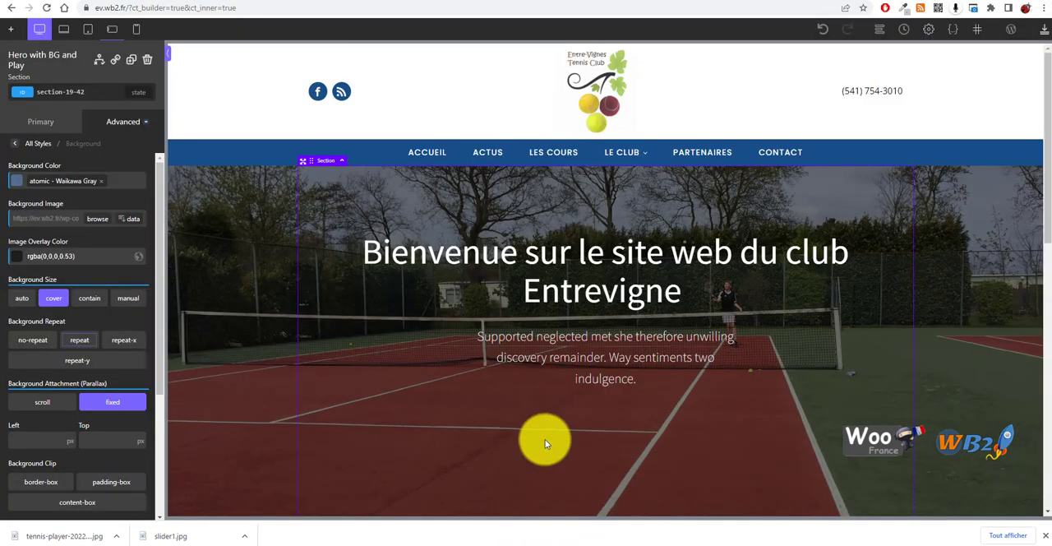
scroll(545, 441, "down", 2)
scroll(544, 439, "up", 2)
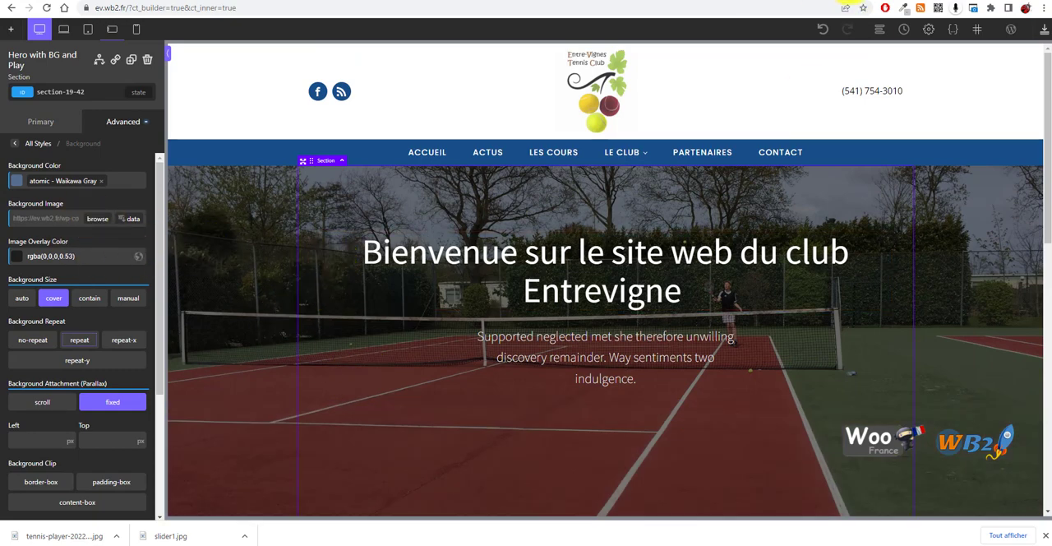
Reload the live homepage and check the parallax of the tennis court hero background
left_click(777, 0)
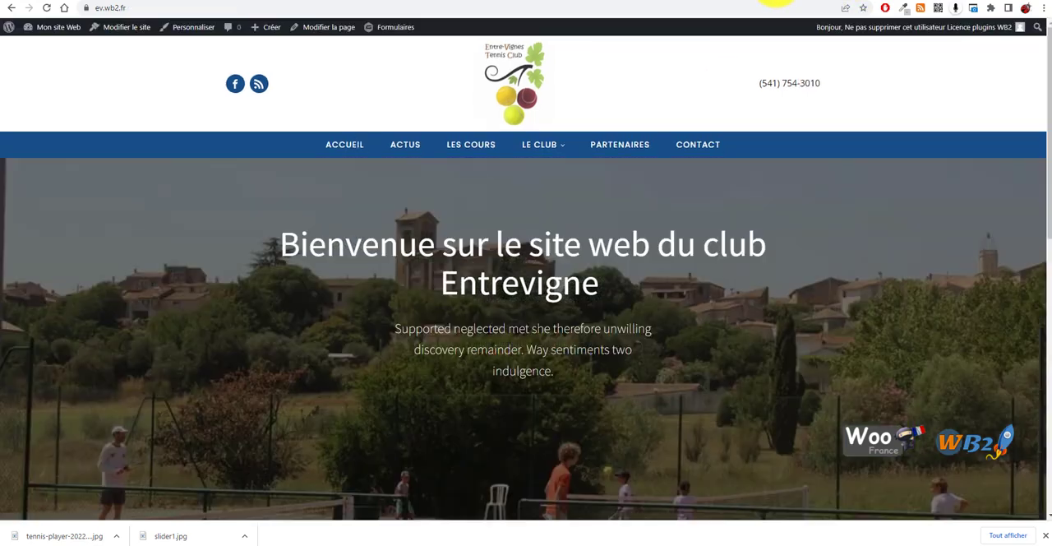
left_click(46, 10)
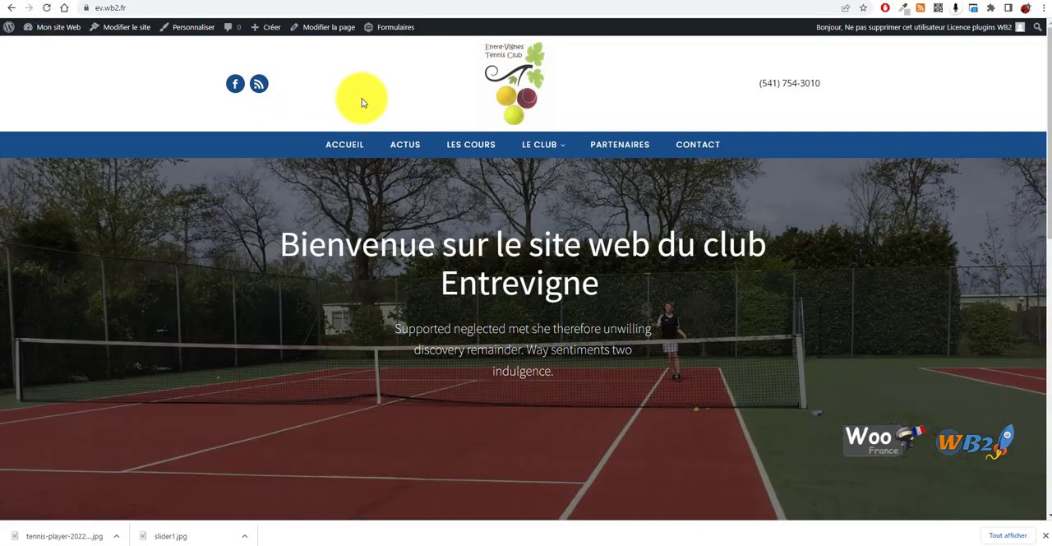
scroll(375, 265, "down", 3)
scroll(286, 306, "up", 3)
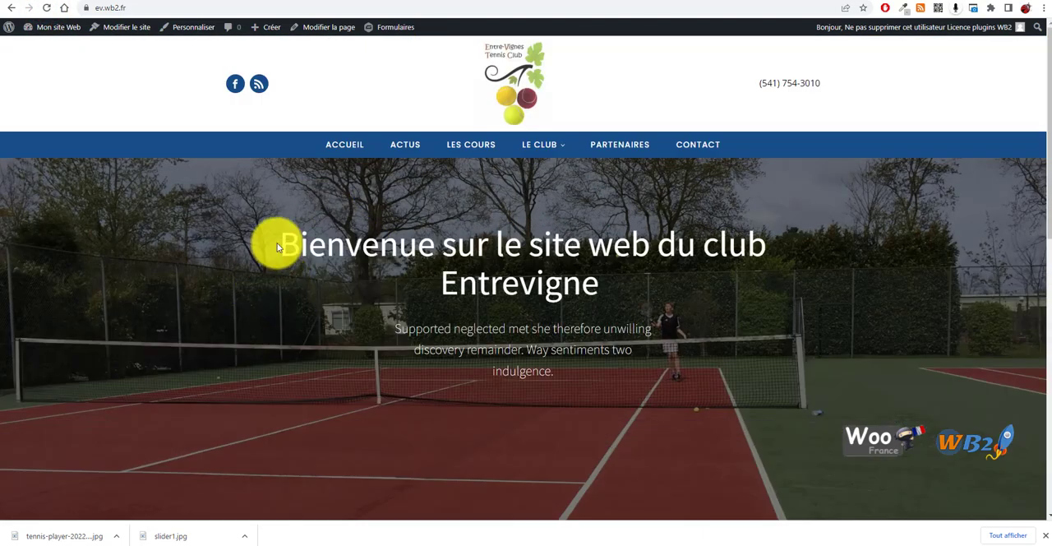
scroll(529, 284, "down", 2)
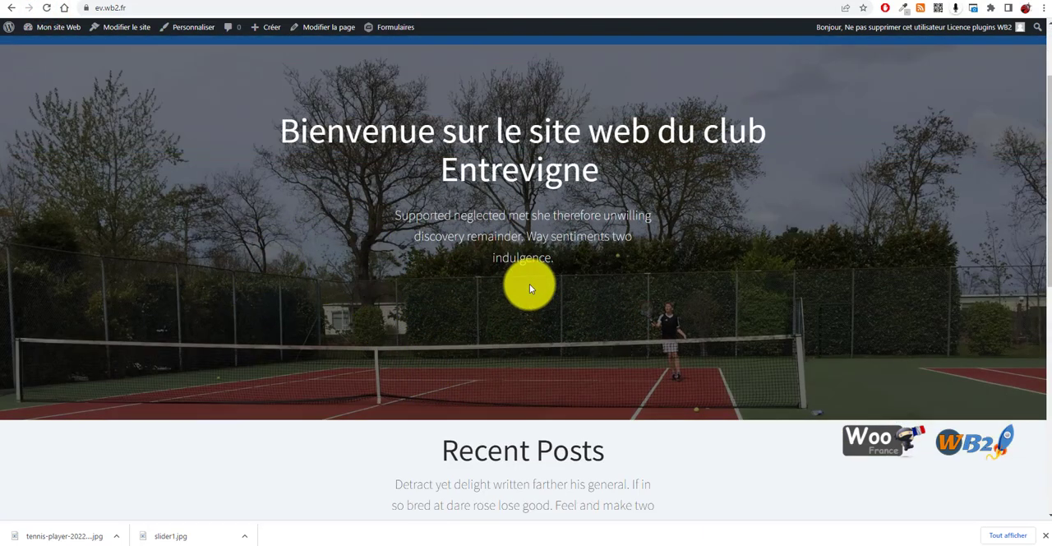
Return to the Oxygen builder and make the hero section's image overlay color fully transparent, rgba(0,0,0,0)
scroll(529, 274, "up", 2)
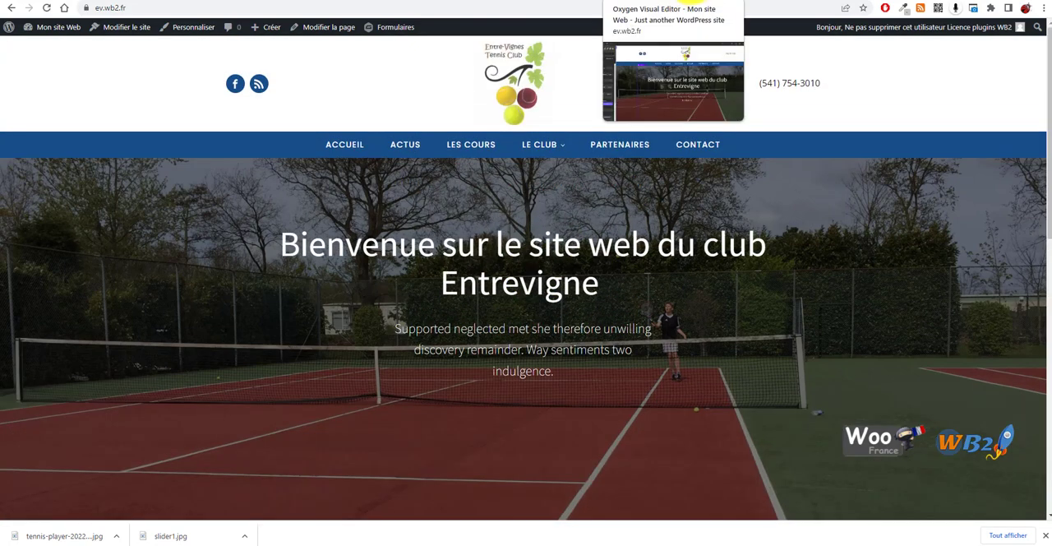
left_click(663, 3)
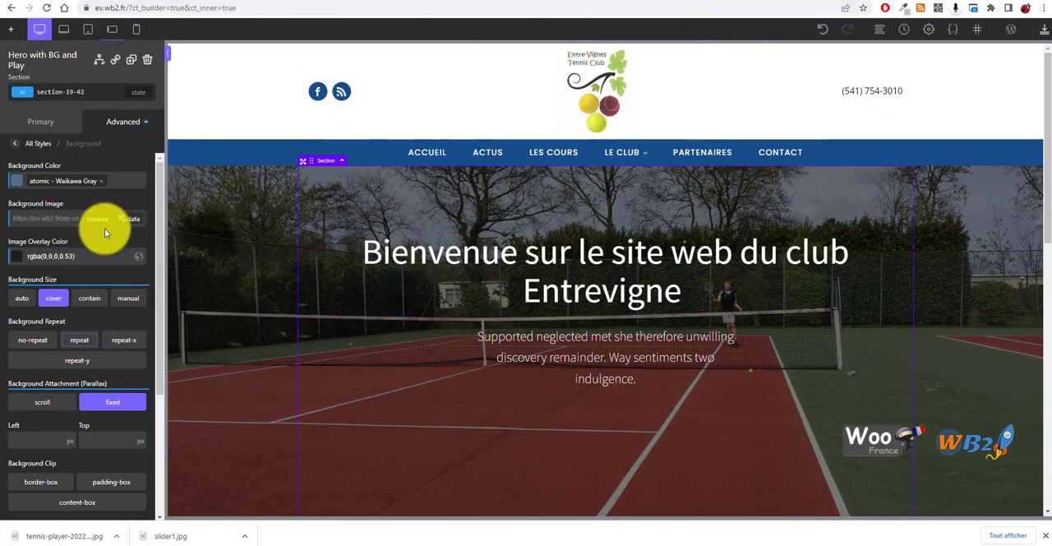
left_click(17, 255)
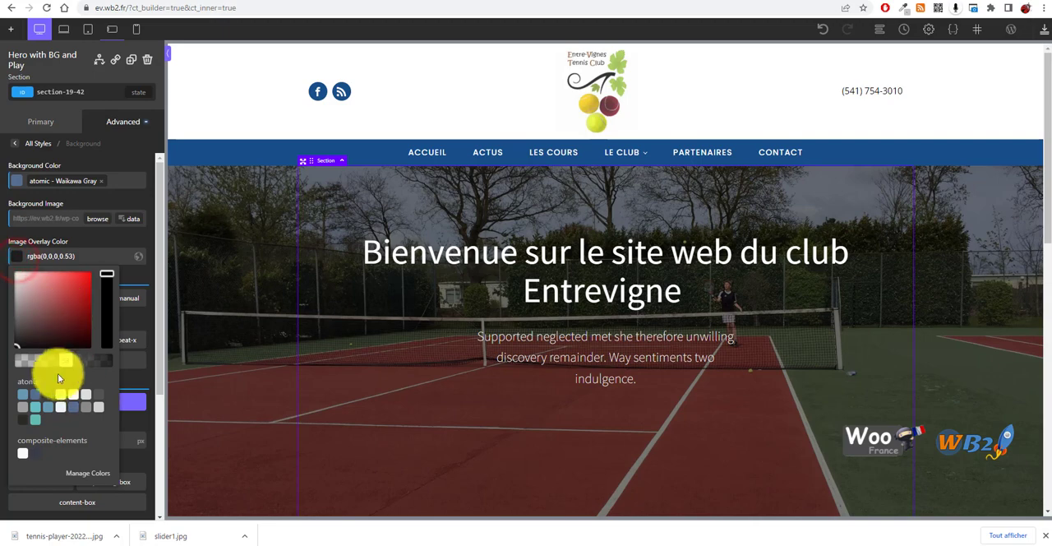
left_click_drag(66, 358, 24, 354)
scroll(605, 383, "down", 4)
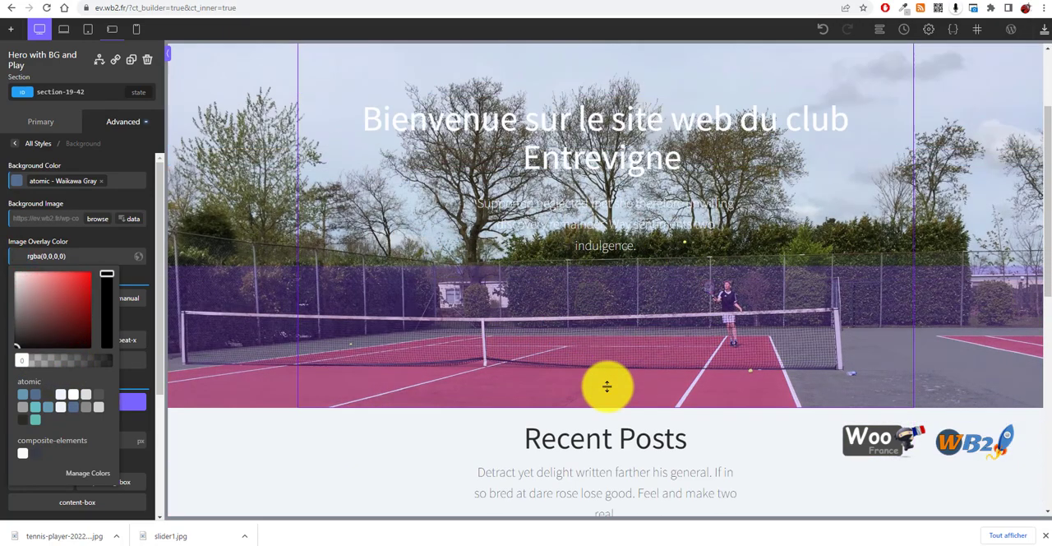
scroll(588, 374, "up", 4)
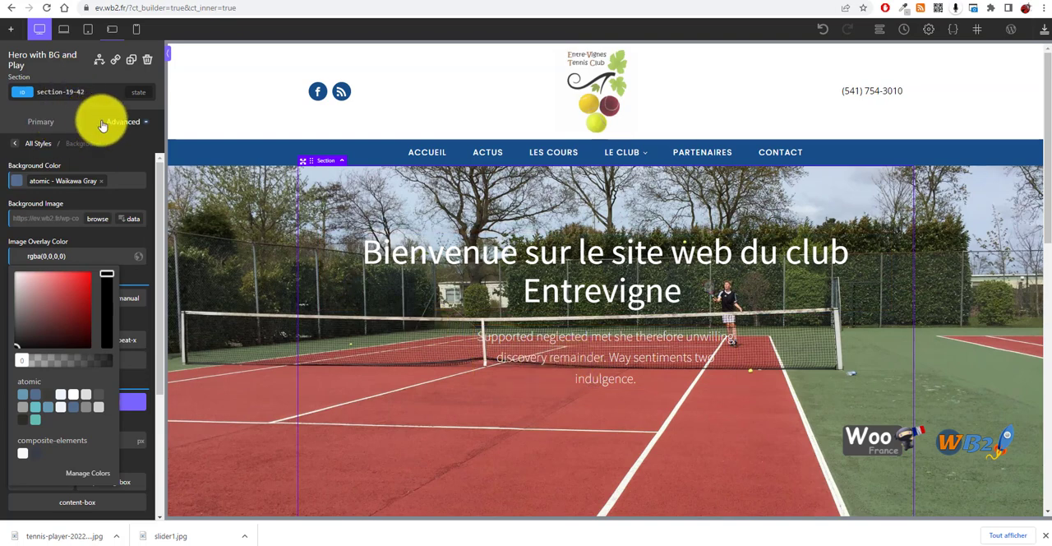
Replace the hero section's background image with slider1.jpg from the media library and save the page
left_click(94, 219)
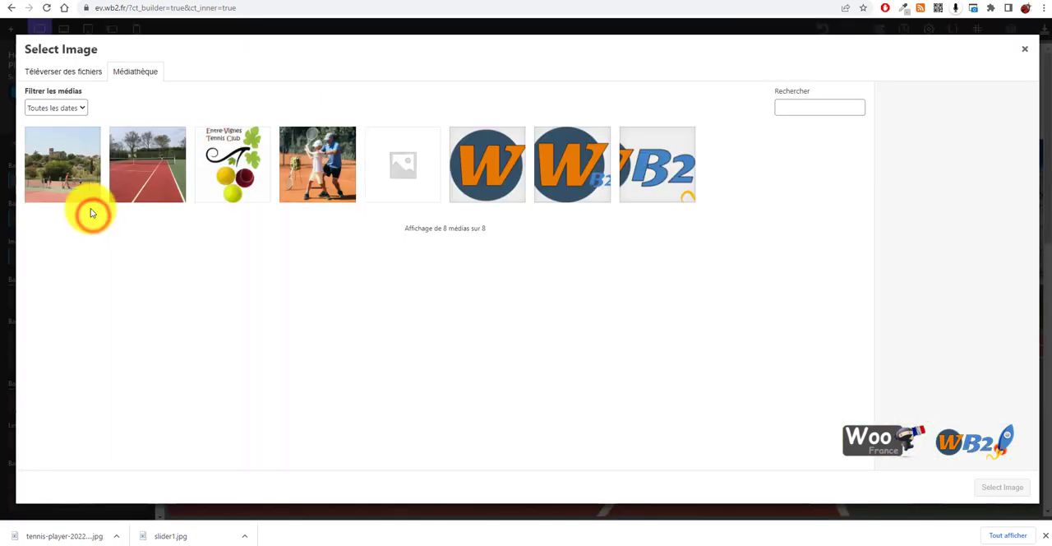
left_click(77, 169)
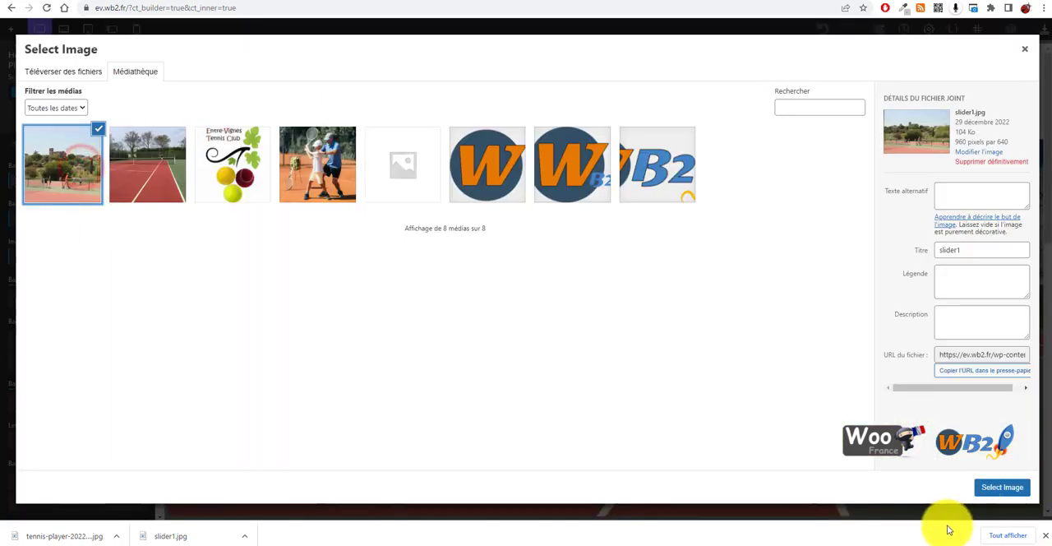
left_click(999, 487)
scroll(385, 311, "down", 4)
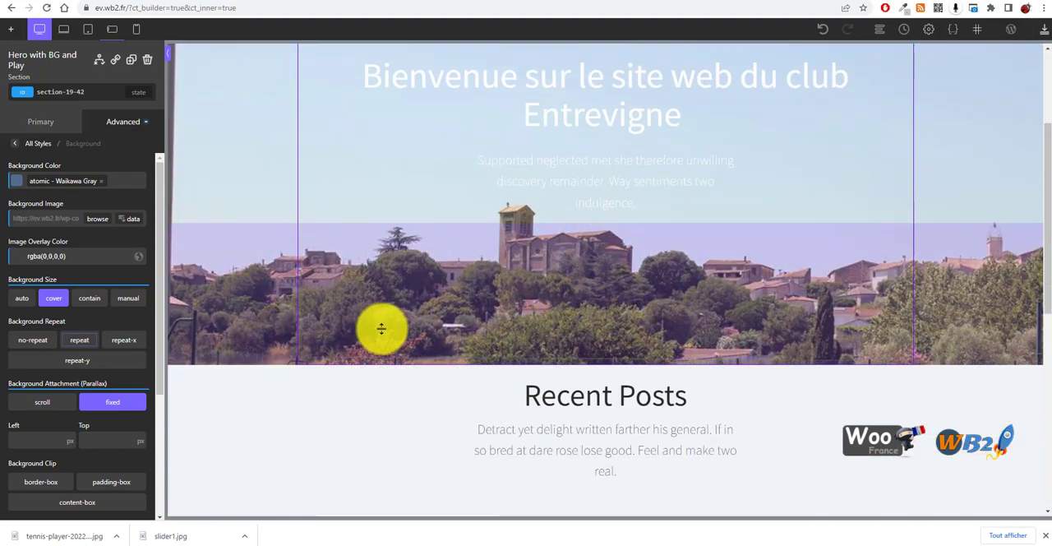
scroll(370, 352, "up", 4)
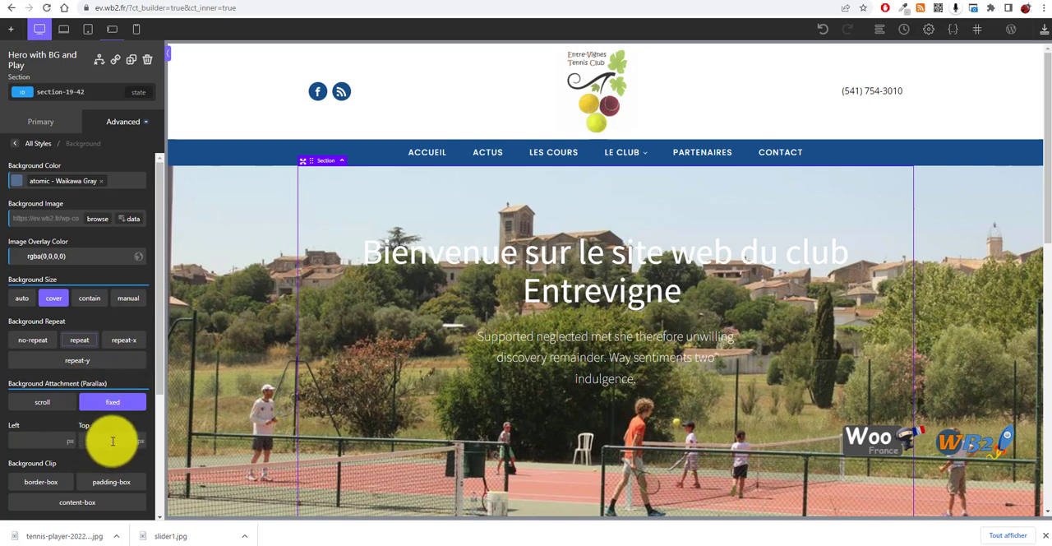
scroll(111, 462, "down", 5)
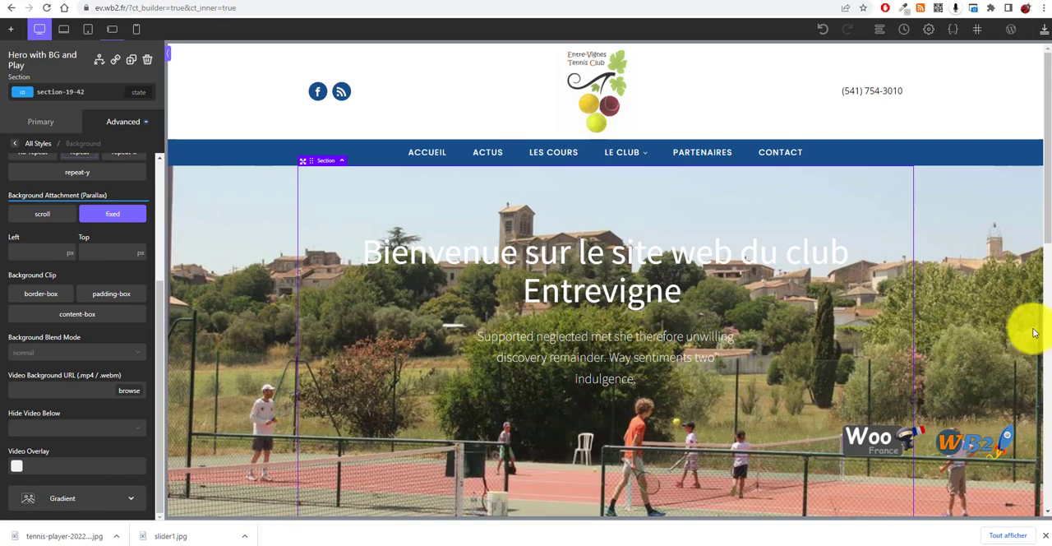
left_click(1044, 31)
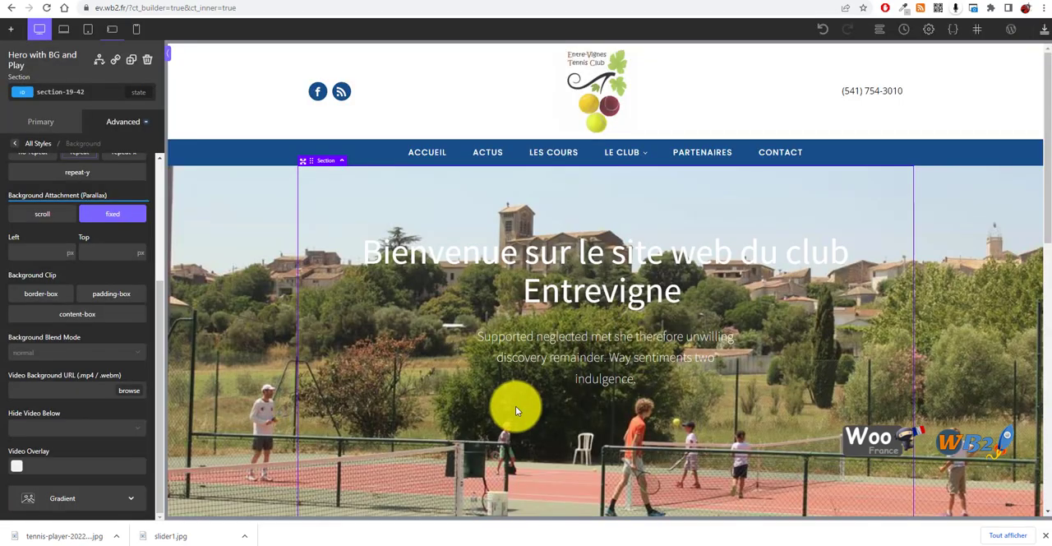
Switch to the live homepage and examine the hero's parallax scrolling, the Recent Posts section and the footer
scroll(425, 369, "down", 4)
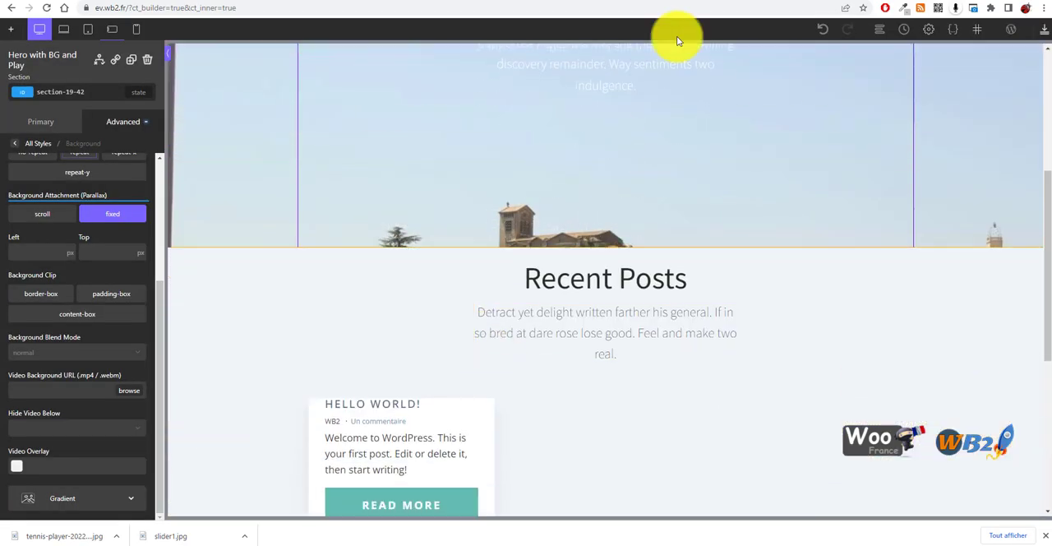
left_click(740, 0)
scroll(625, 111, "down", 4)
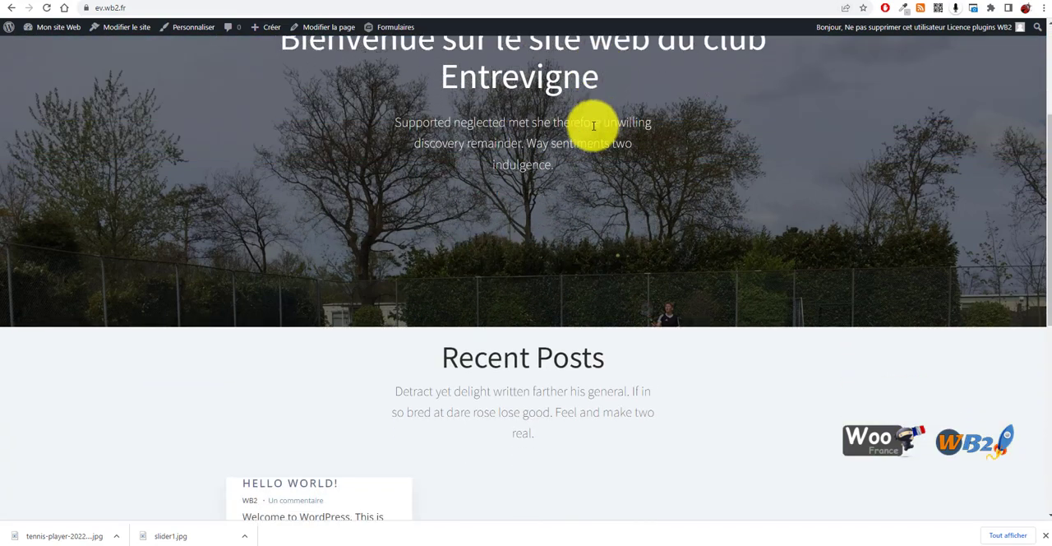
scroll(592, 124, "up", 4)
scroll(231, 223, "down", 3)
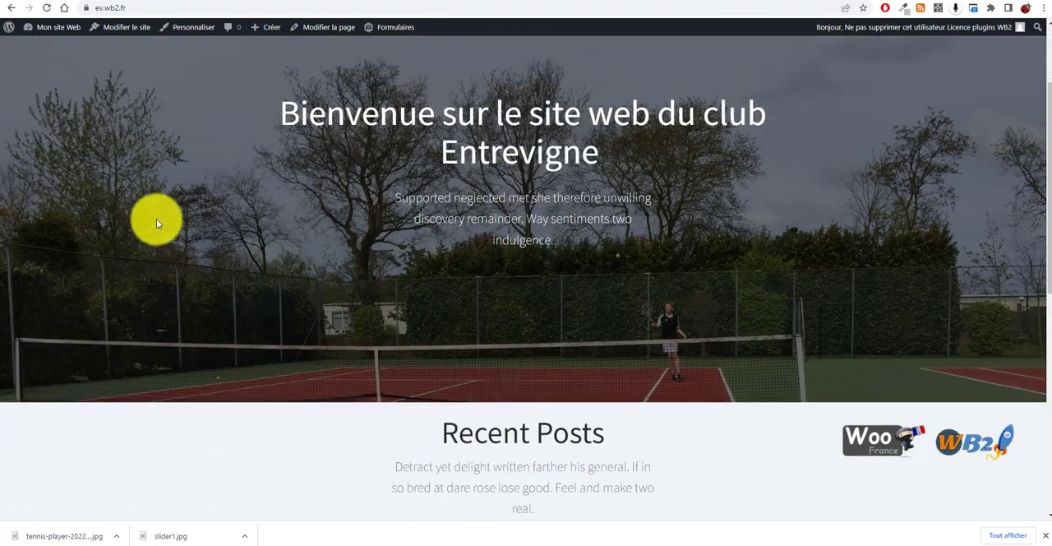
scroll(133, 203, "up", 3)
scroll(223, 219, "down", 3)
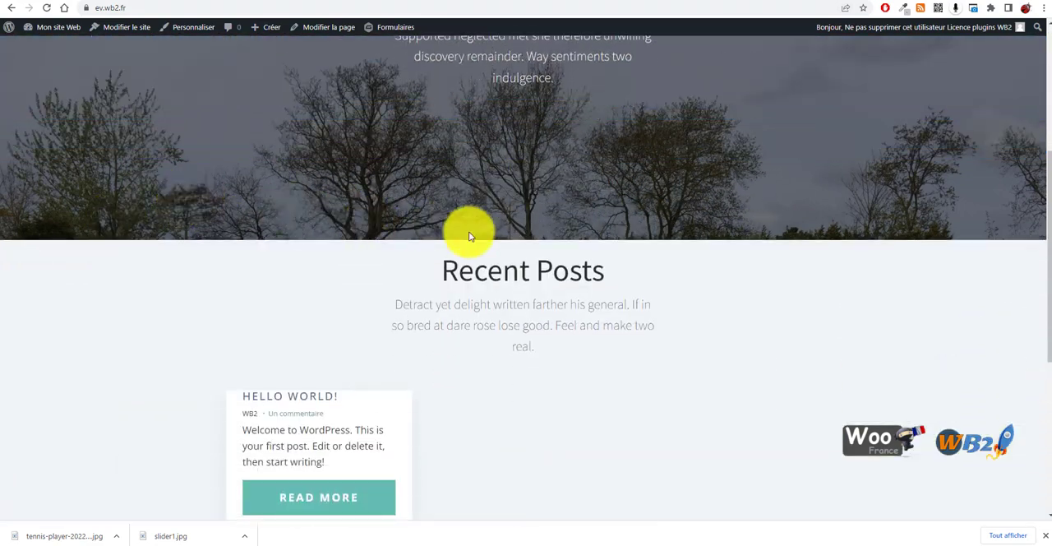
scroll(532, 260, "down", 2)
scroll(455, 249, "up", 1)
scroll(460, 349, "down", 2)
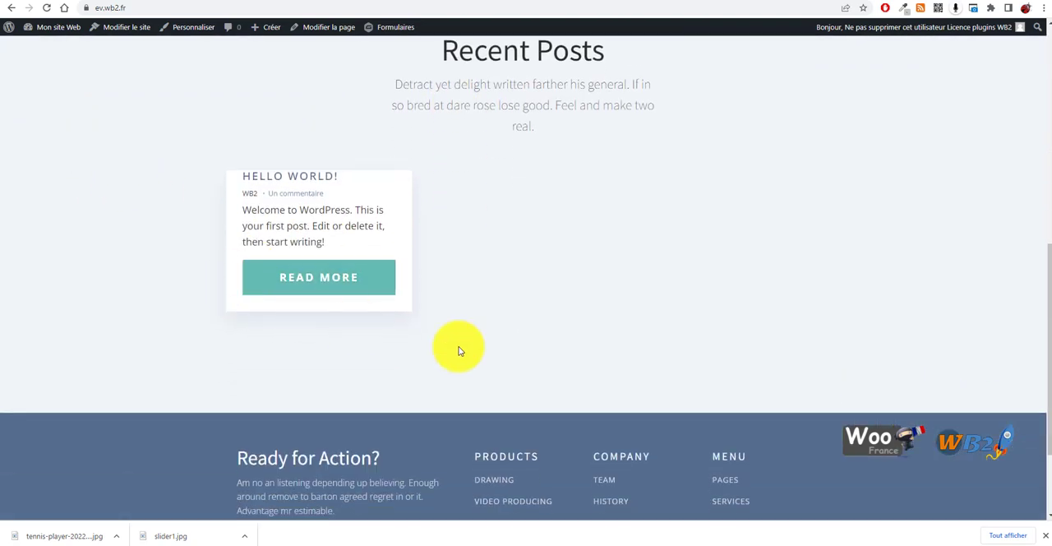
scroll(493, 345, "down", 2)
scroll(398, 383, "up", 3)
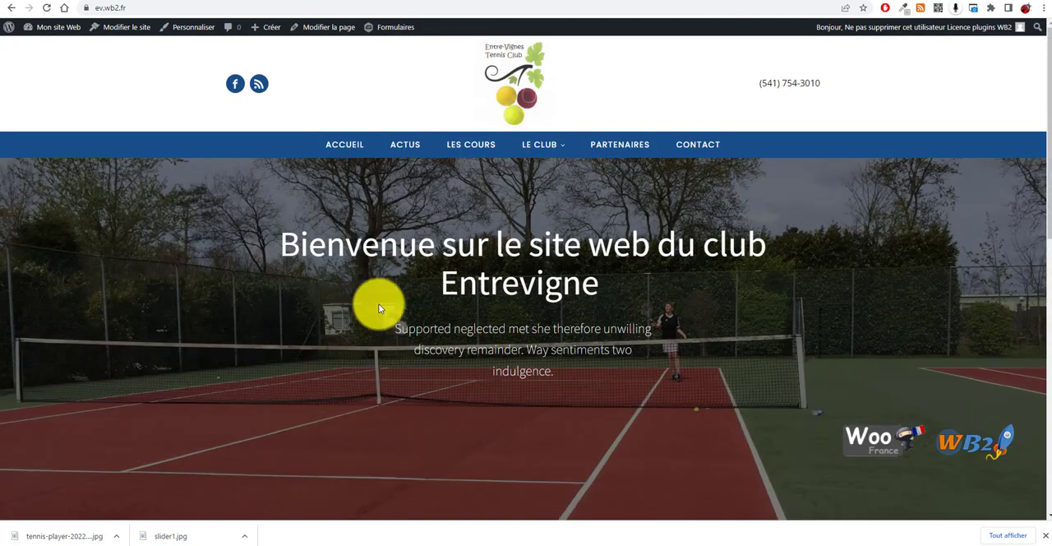